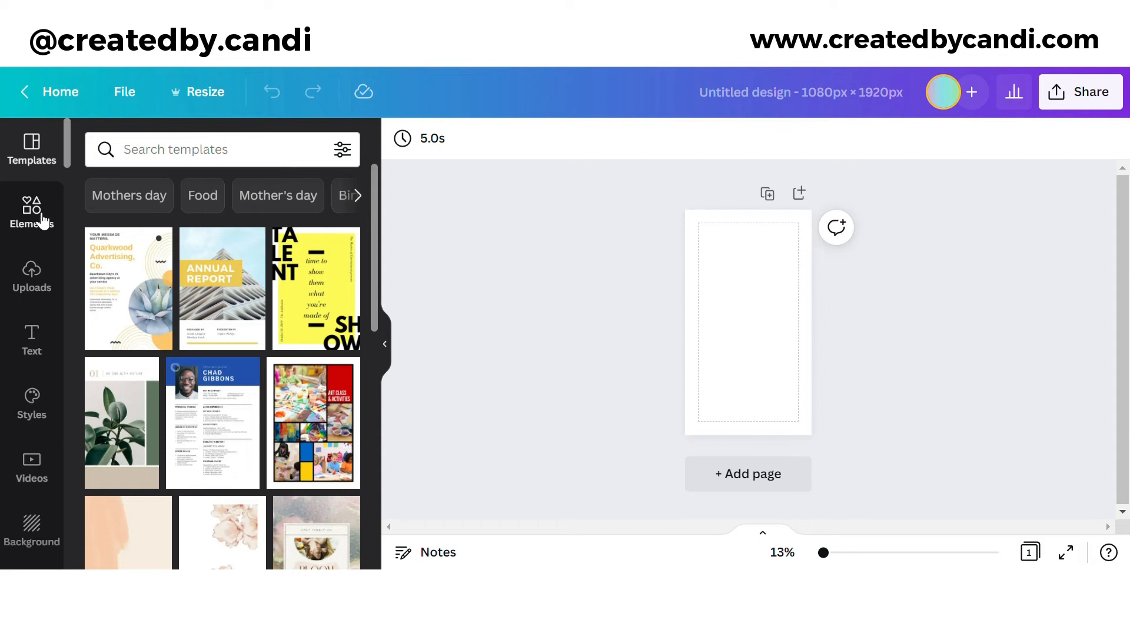
Step: Add the smiling portrait photo from Uploads to the page
left_click(42, 219)
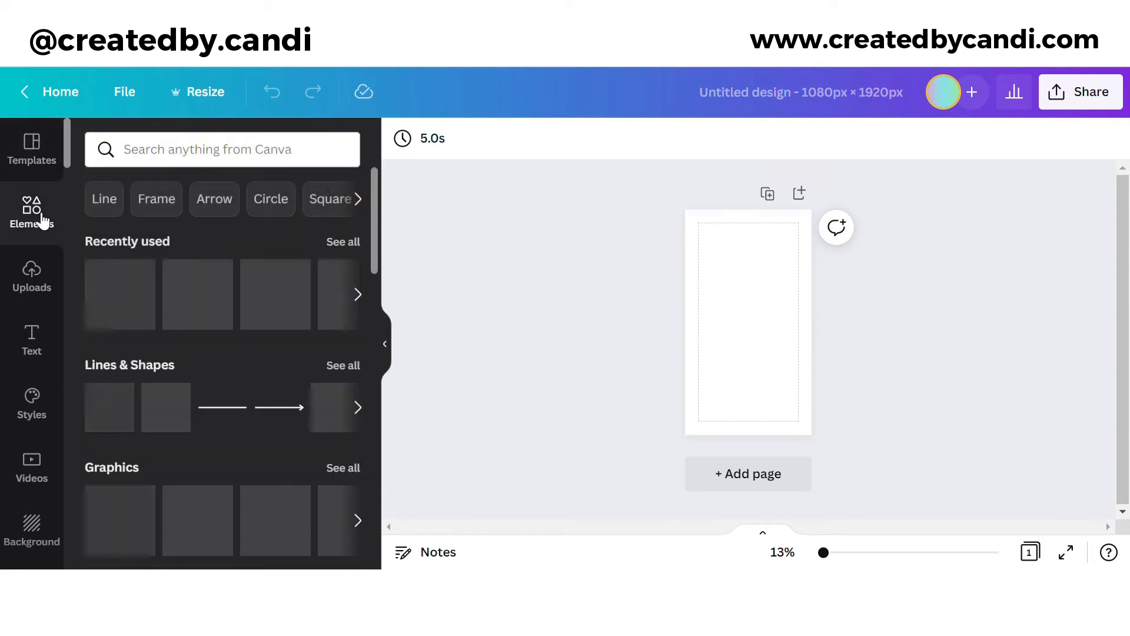
left_click(50, 280)
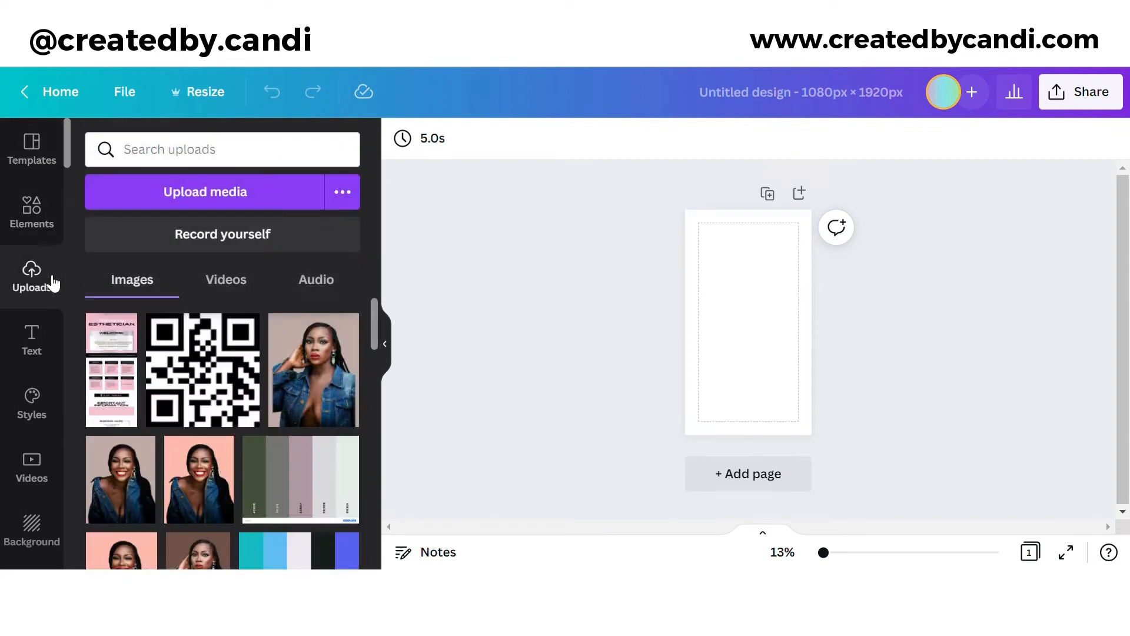
left_click(150, 500)
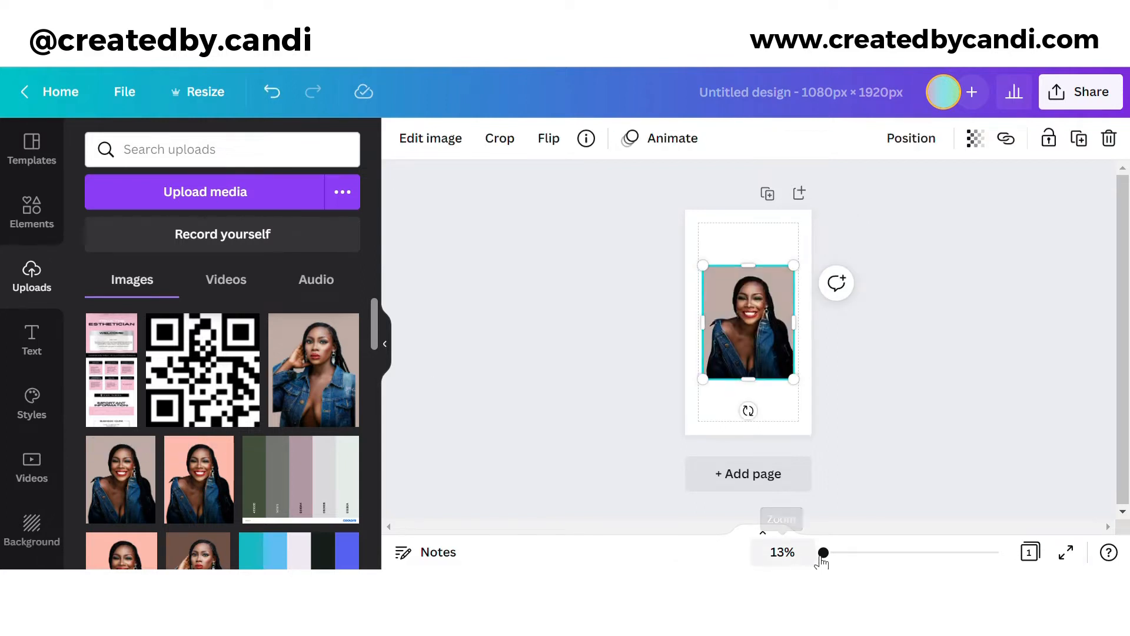
left_click_drag(824, 553, 828, 554)
scroll(714, 247, "up", 1)
Step: Make the page background light grey
left_click(714, 247)
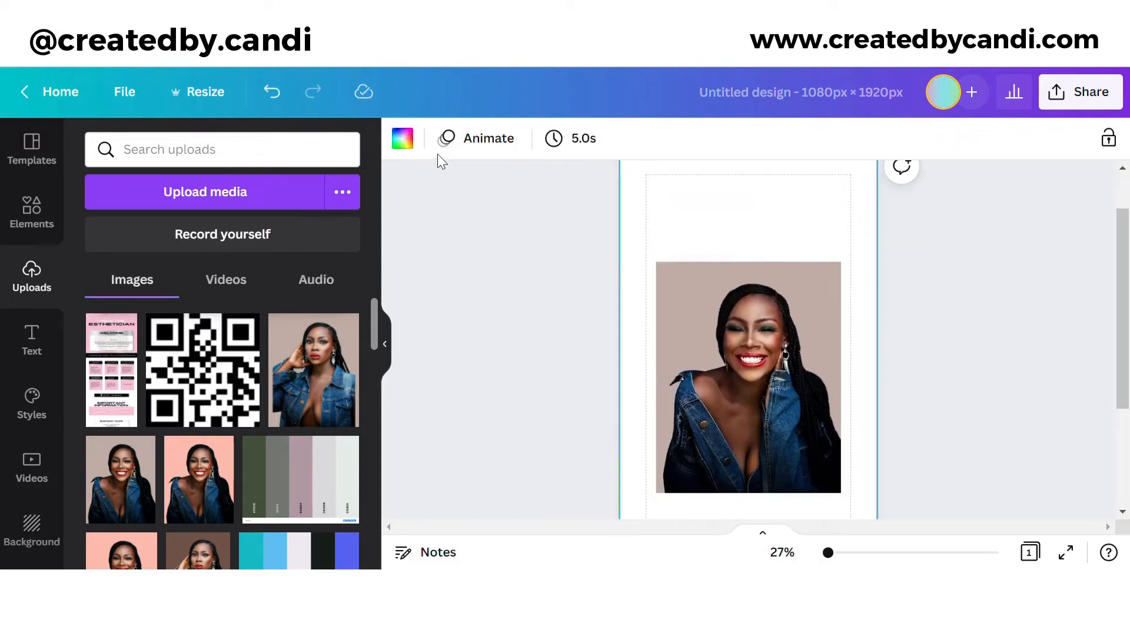
left_click(403, 138)
left_click(292, 356)
Step: Remove the portrait's background with Background Remover and add a blank second page
left_click(812, 365)
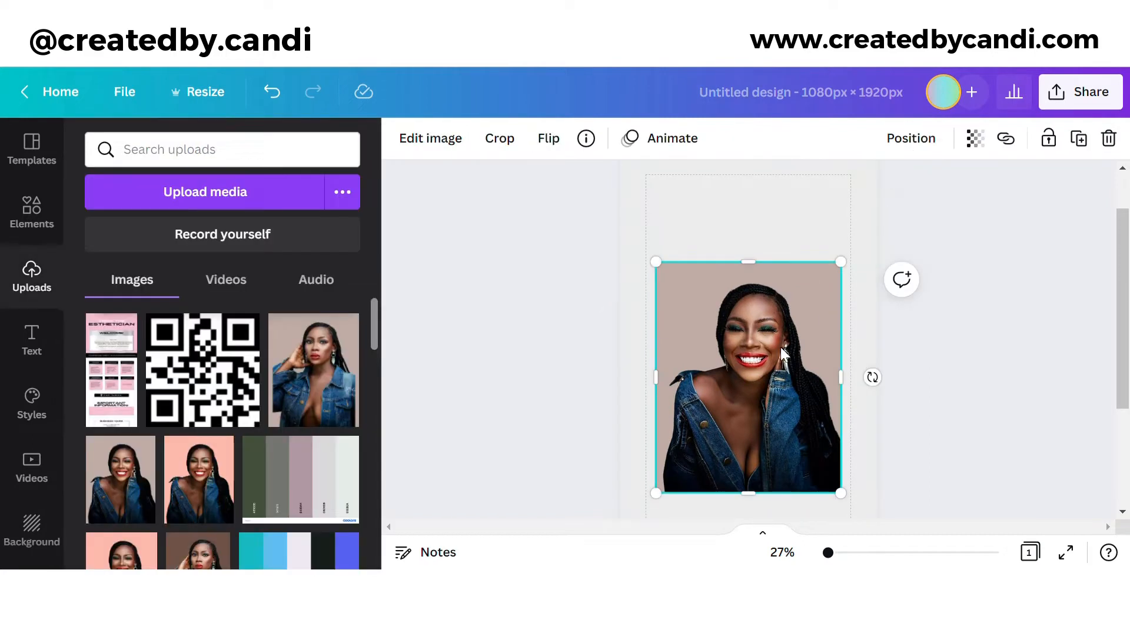
left_click(409, 147)
left_click(236, 303)
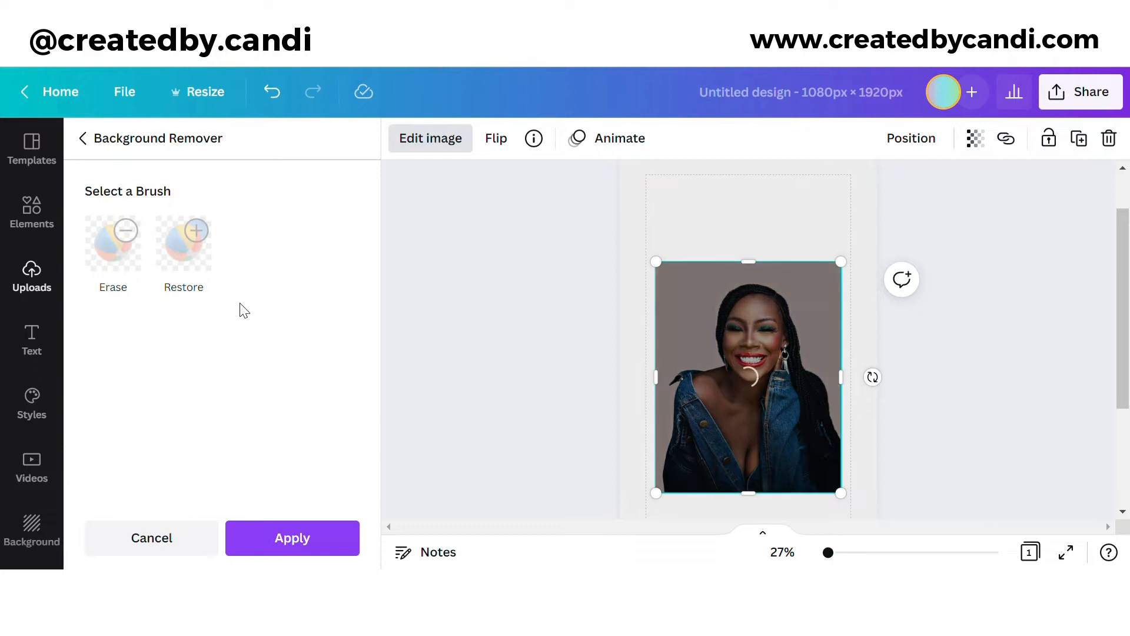
left_click(271, 538)
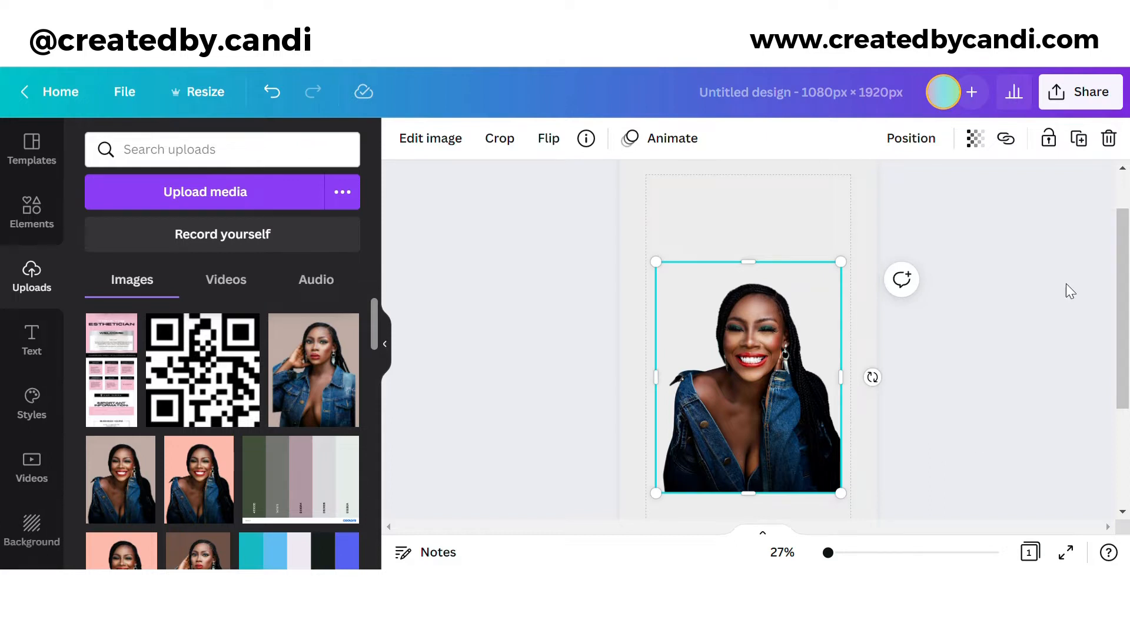
scroll(848, 461, "down", 3)
left_click(842, 466)
Step: Set the second page's background to the custom colour #CC00FF
scroll(840, 474, "down", 1)
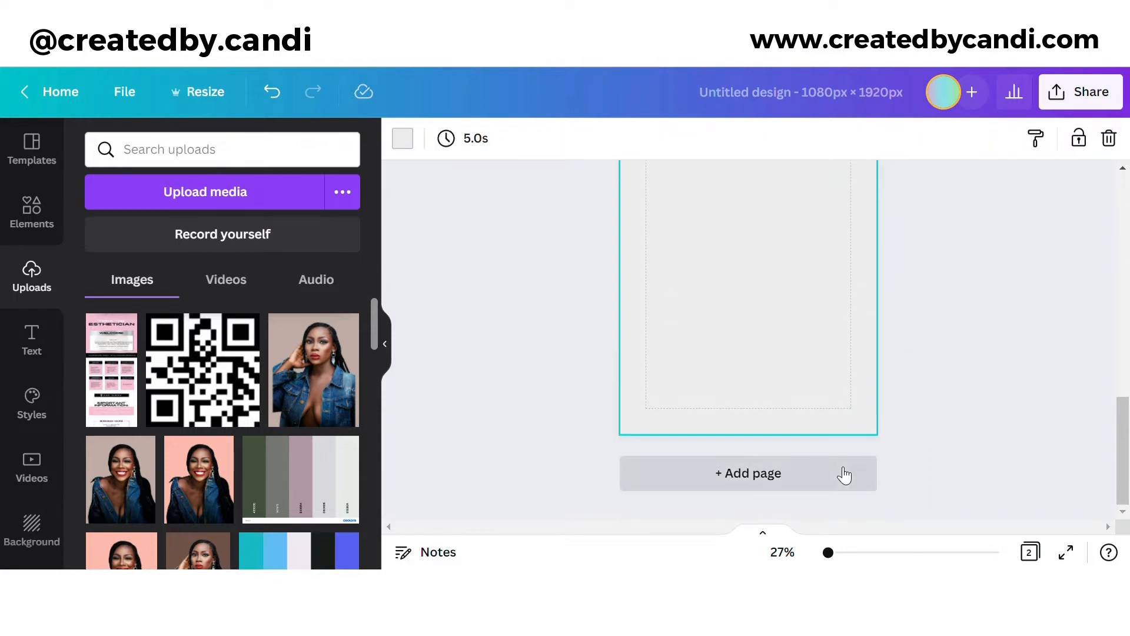
scroll(494, 238, "up", 3)
left_click(402, 138)
left_click(103, 233)
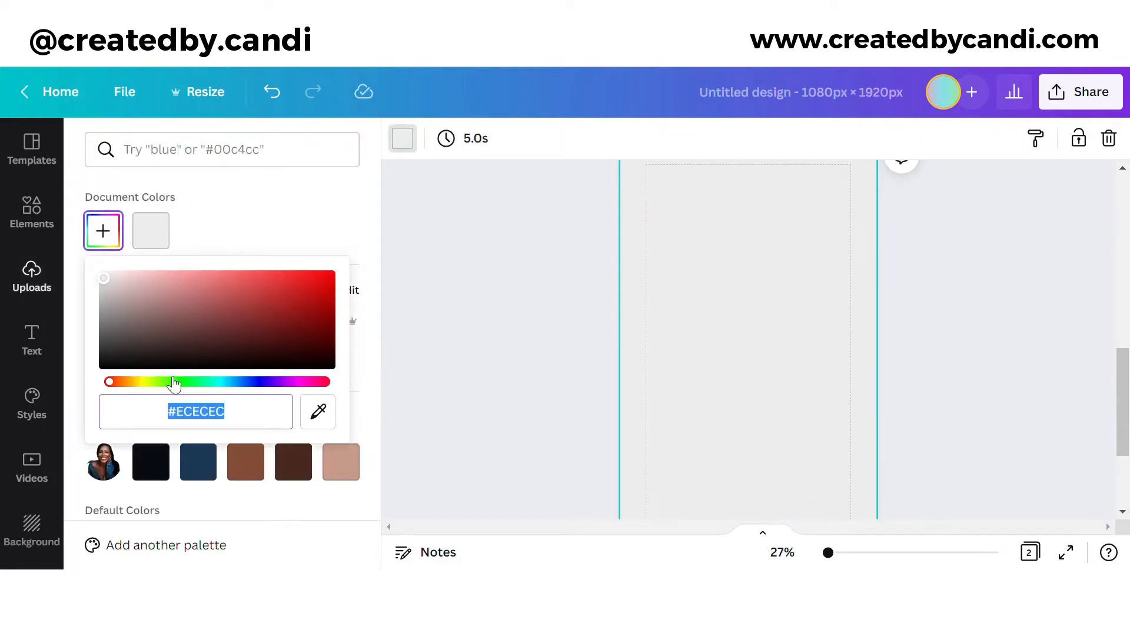
type("#CC00FF")
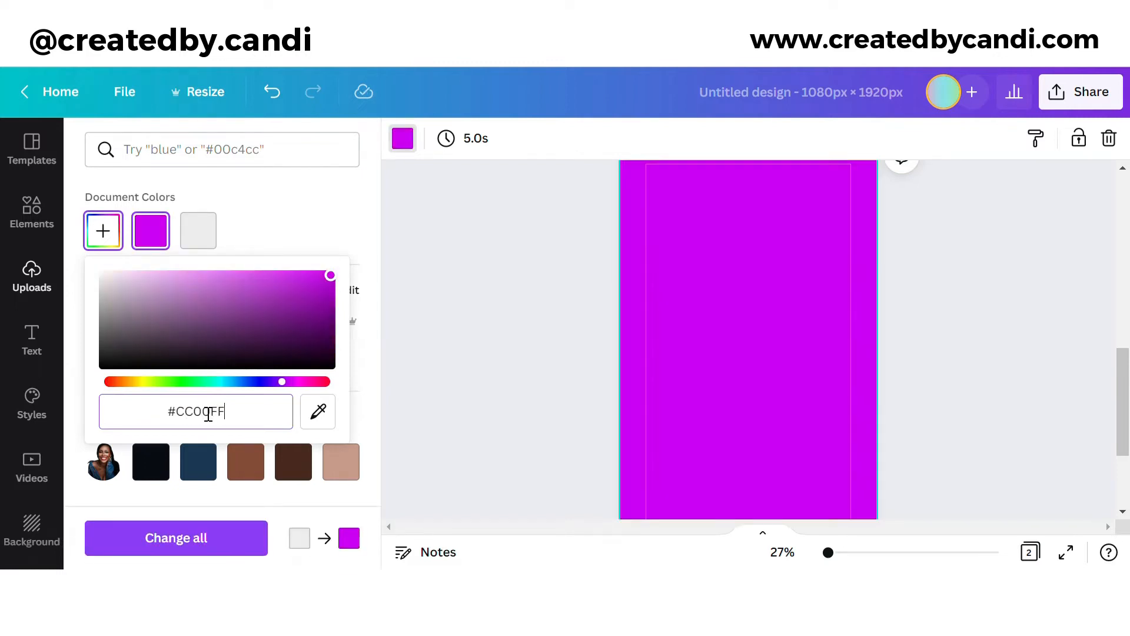
key("Return")
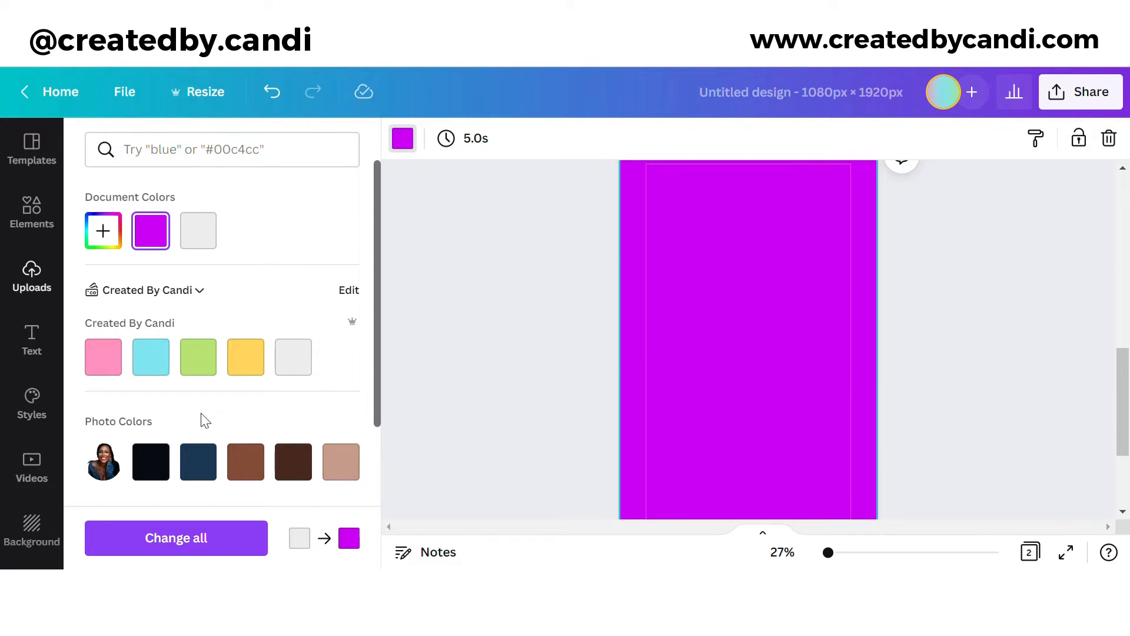
left_click(567, 416)
scroll(714, 466, "up", 5)
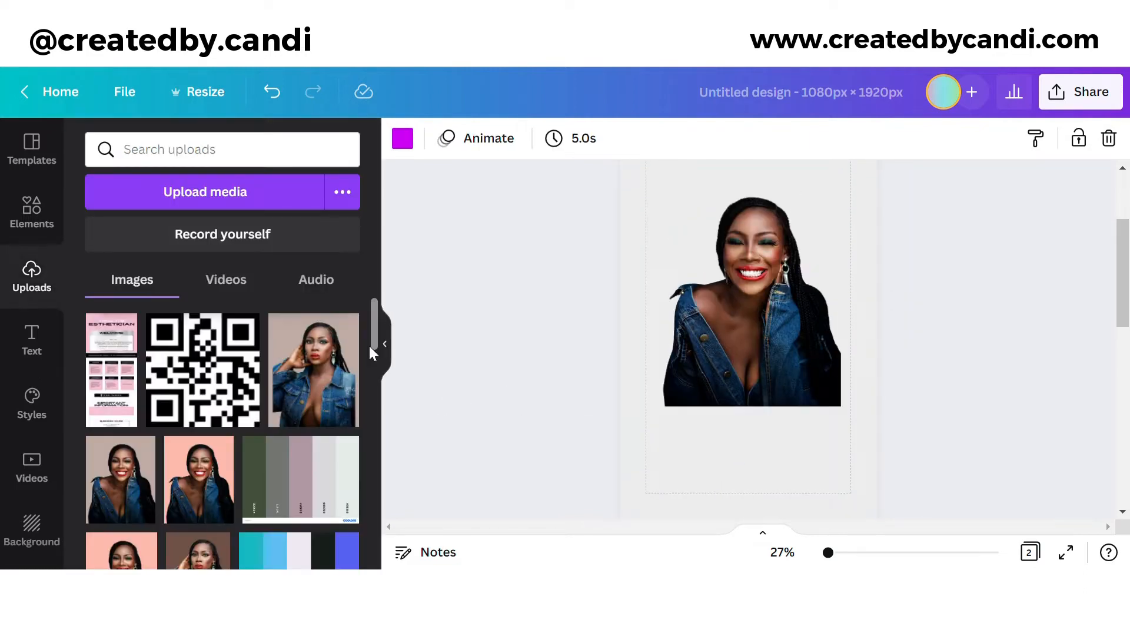
Step: Add a circular photo frame and a plain circle shape from Elements
scroll(35, 265, "down", 10)
scroll(36, 236, "up", 10)
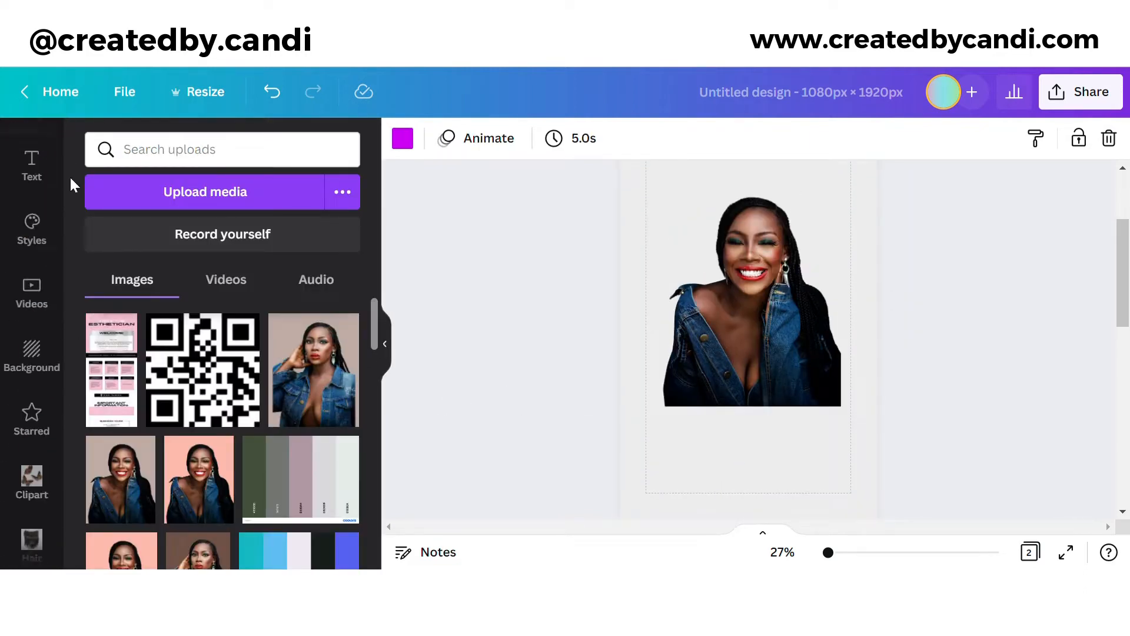
left_click(32, 219)
scroll(211, 358, "down", 15)
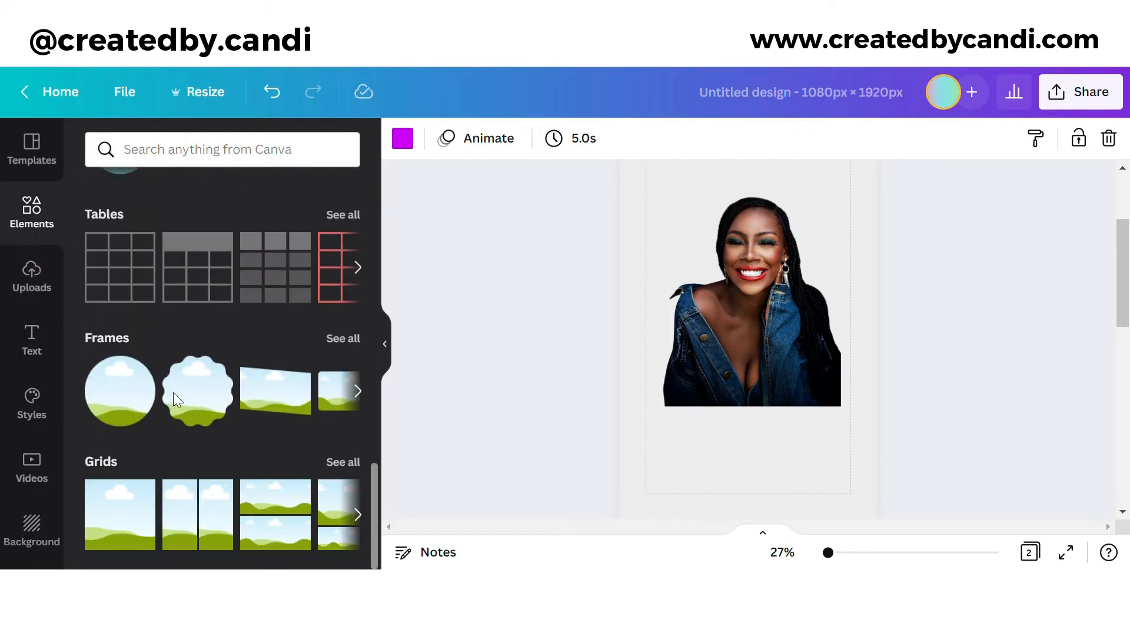
left_click(137, 402)
scroll(248, 347, "up", 15)
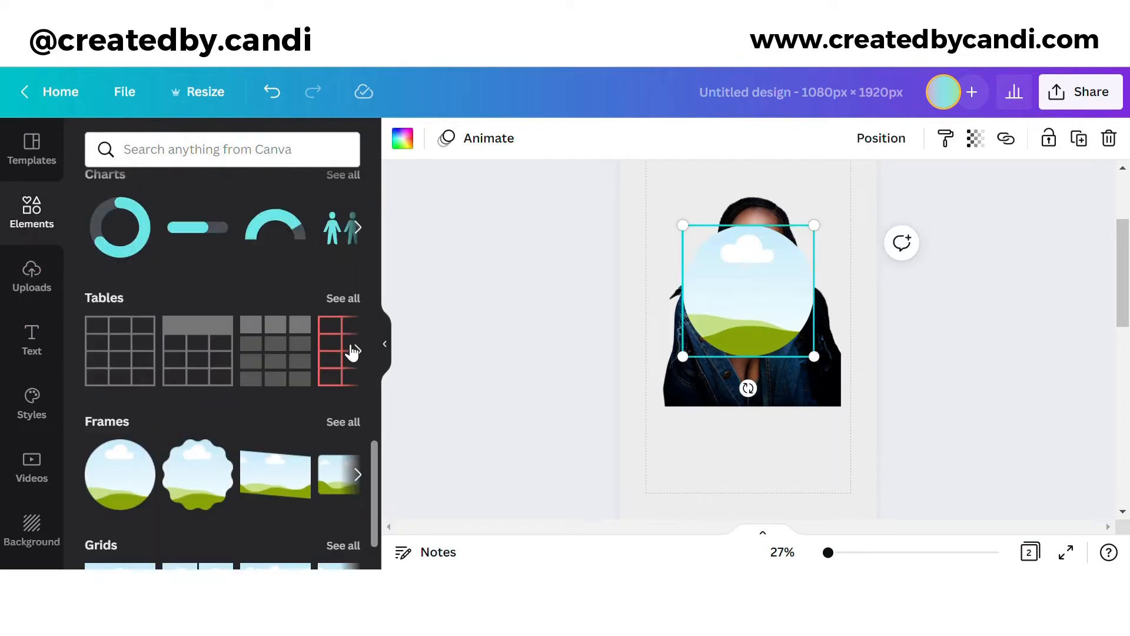
left_click(120, 397)
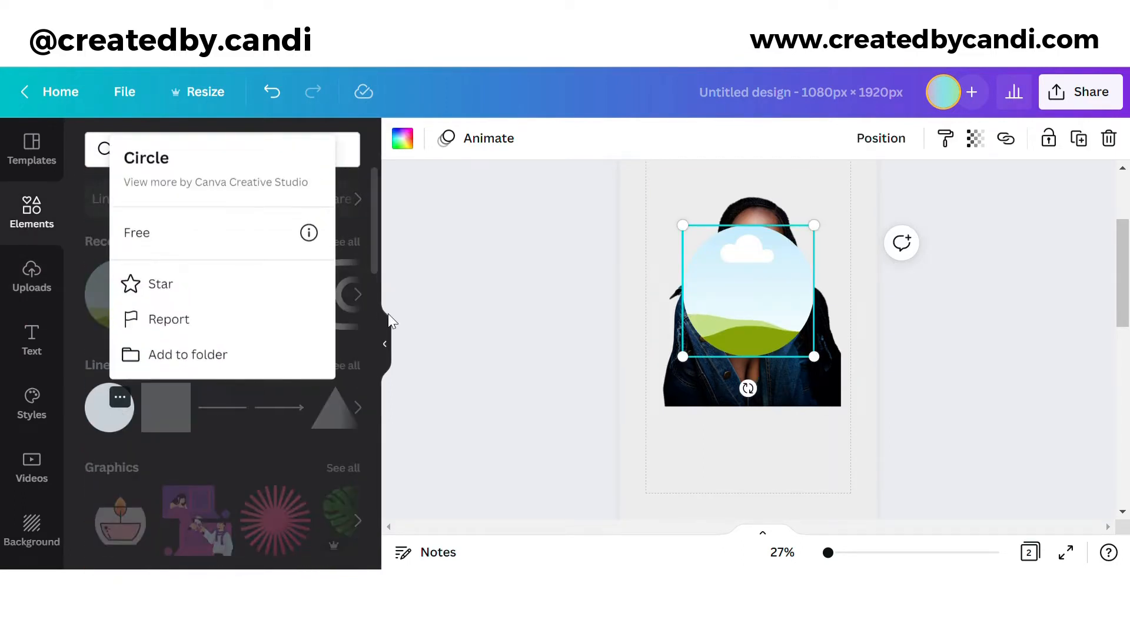
left_click(110, 407)
Step: Move the portrait up out from behind the circle and enlarge the circle
scroll(749, 345, "up", 1)
scroll(753, 356, "down", 1)
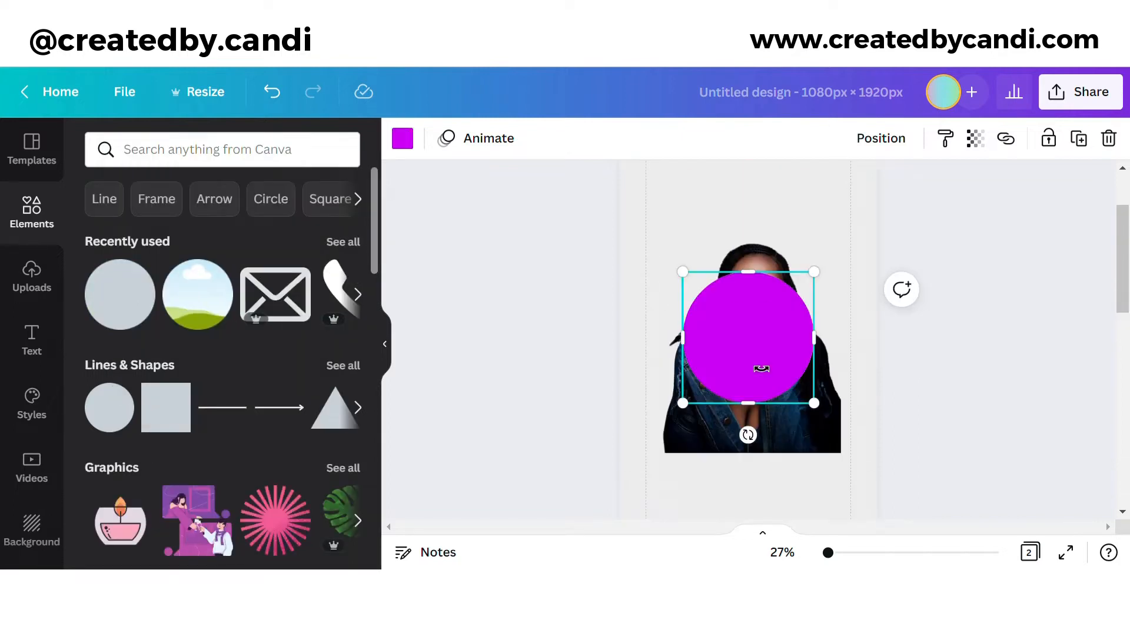
scroll(762, 369, "up", 1)
left_click_drag(770, 311, 787, 196)
left_click(756, 383)
left_click_drag(753, 380, 733, 488)
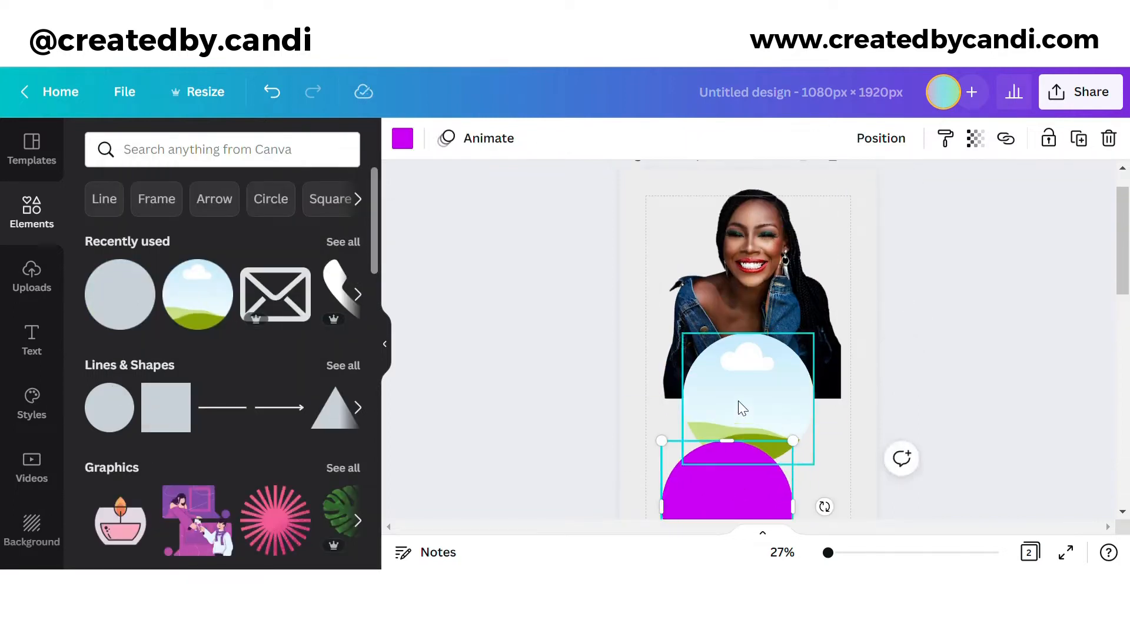
left_click_drag(739, 404, 752, 257)
scroll(745, 295, "down", 3)
left_click_drag(734, 297, 719, 269)
left_click_drag(777, 331, 851, 403)
Step: Make the circle white and drag the circular frame onto it
left_click(402, 139)
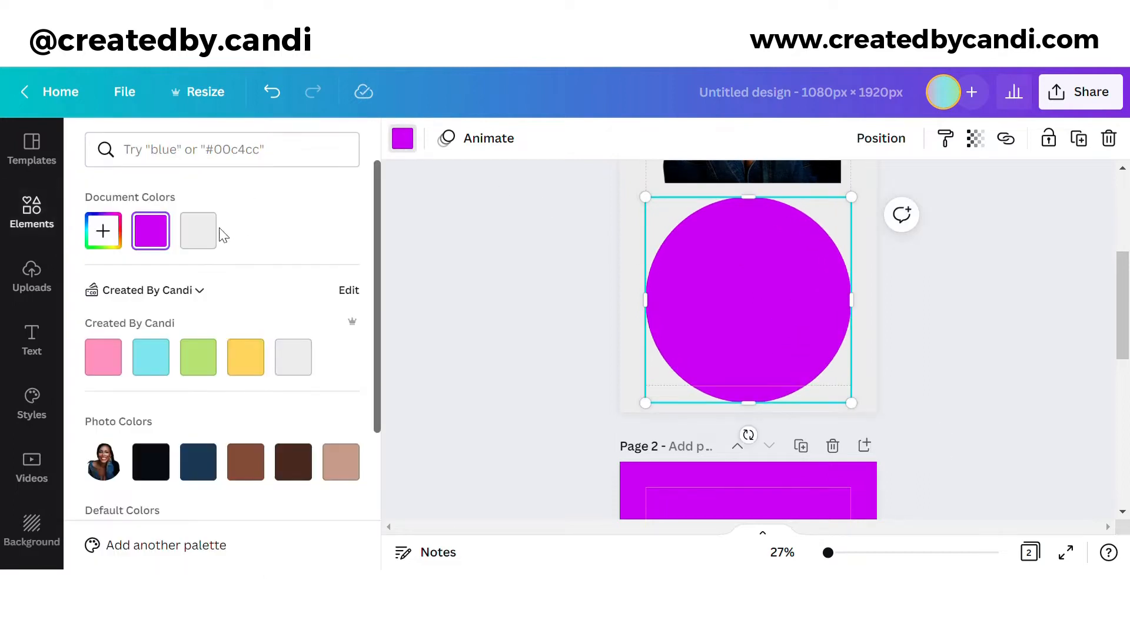
left_click(103, 239)
left_click_drag(186, 309, 95, 266)
left_click(933, 307)
scroll(819, 278, "up", 3)
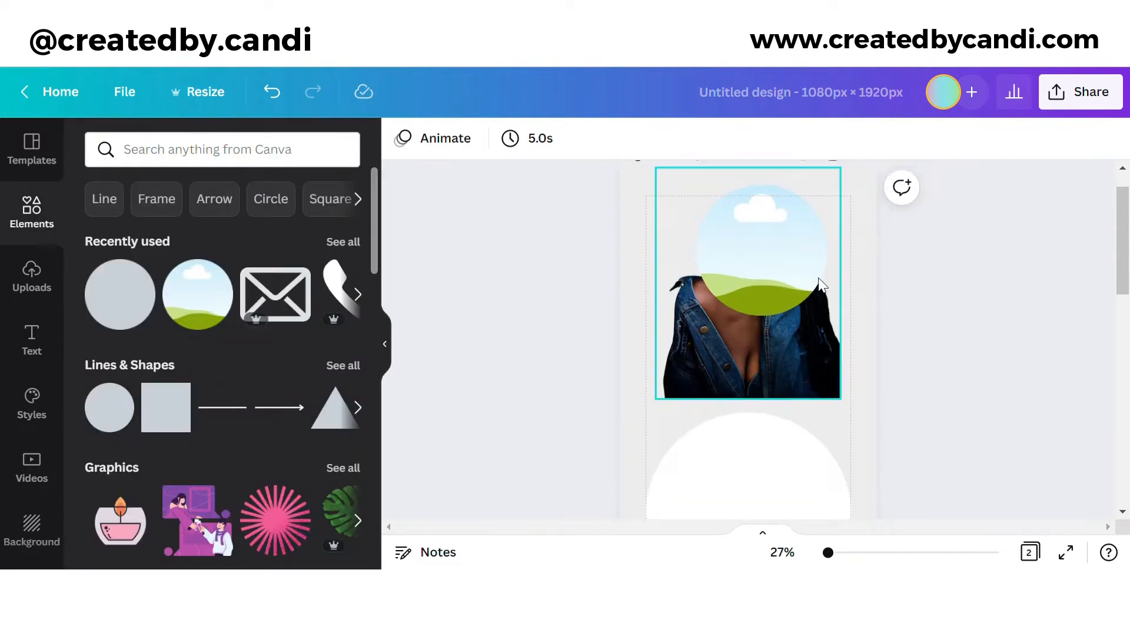
scroll(767, 330, "down", 3)
left_click_drag(822, 285, 745, 398)
left_click(882, 139)
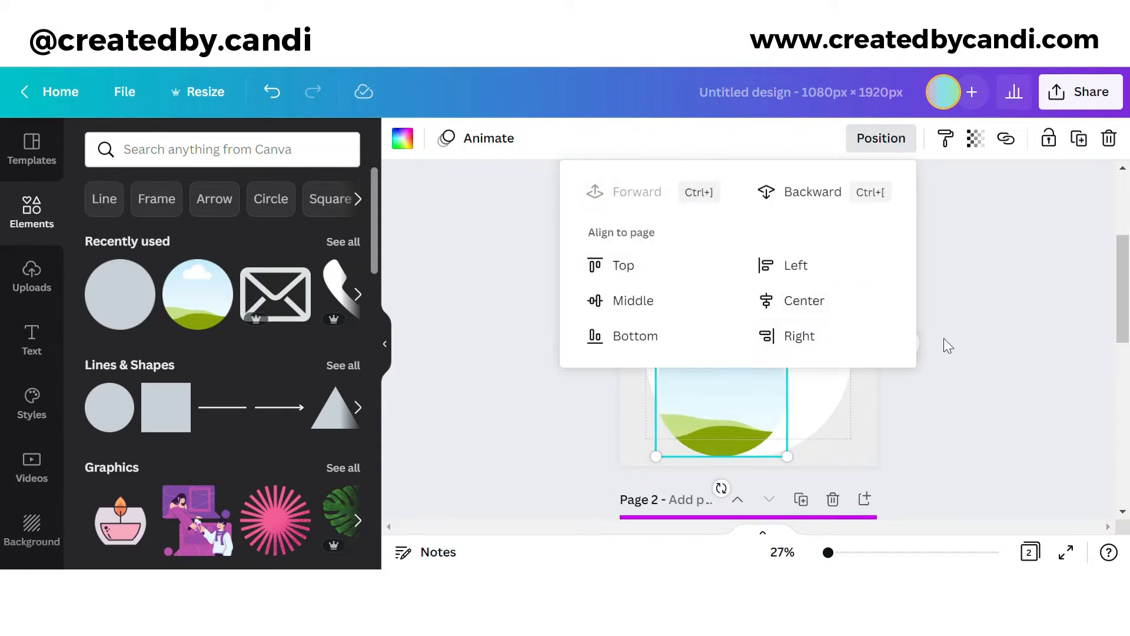
Step: Enlarge the circle frame over the white circle, fit the portrait inside, and lock it
left_click(714, 376)
left_click_drag(788, 321, 850, 273)
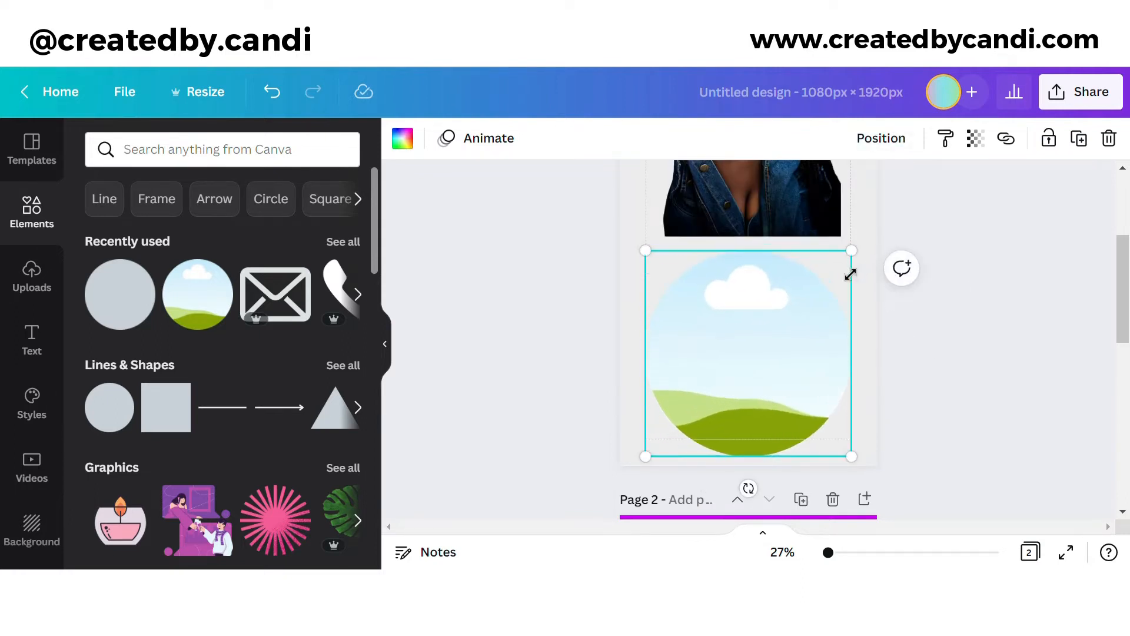
scroll(827, 288, "up", 3)
left_click_drag(800, 301, 745, 324)
scroll(805, 402, "down", 3)
double_click(765, 399)
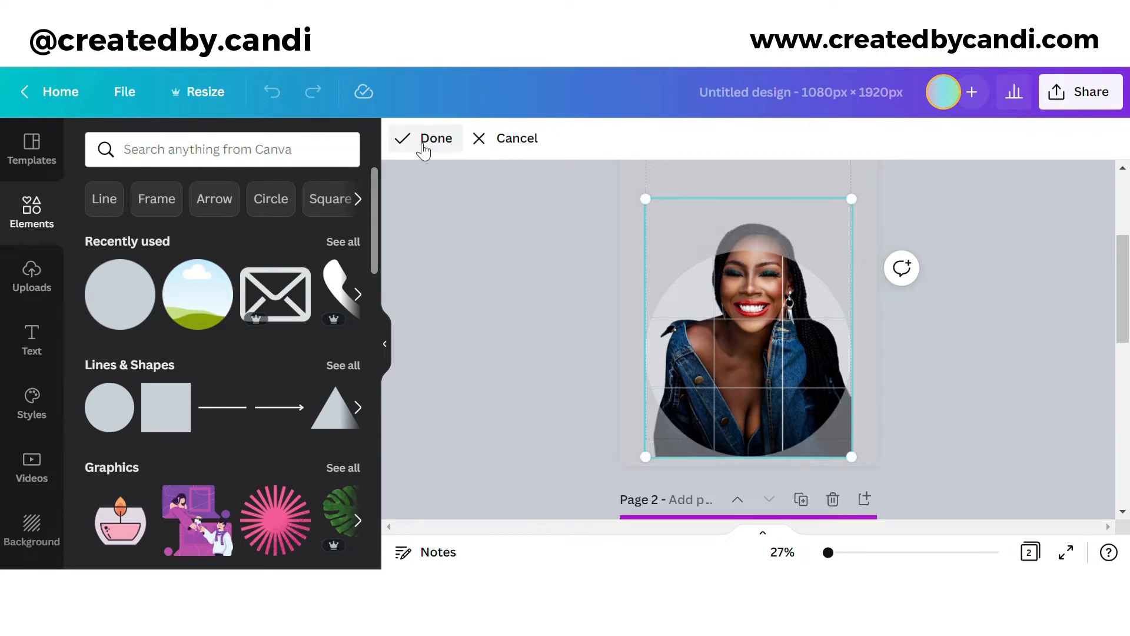
left_click(436, 139)
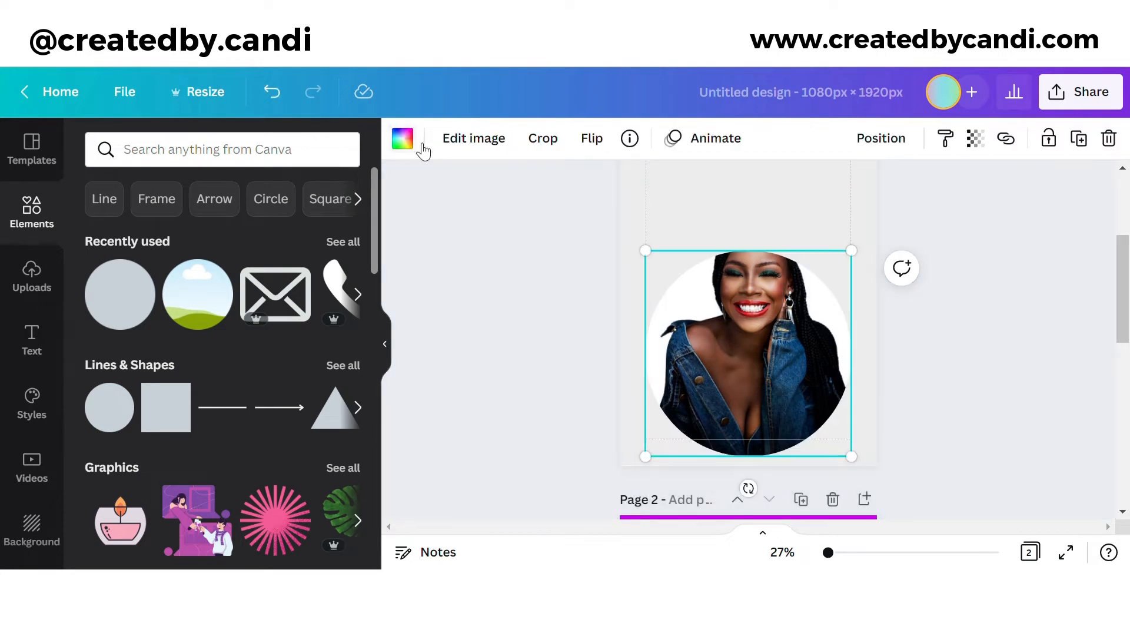
left_click(1063, 140)
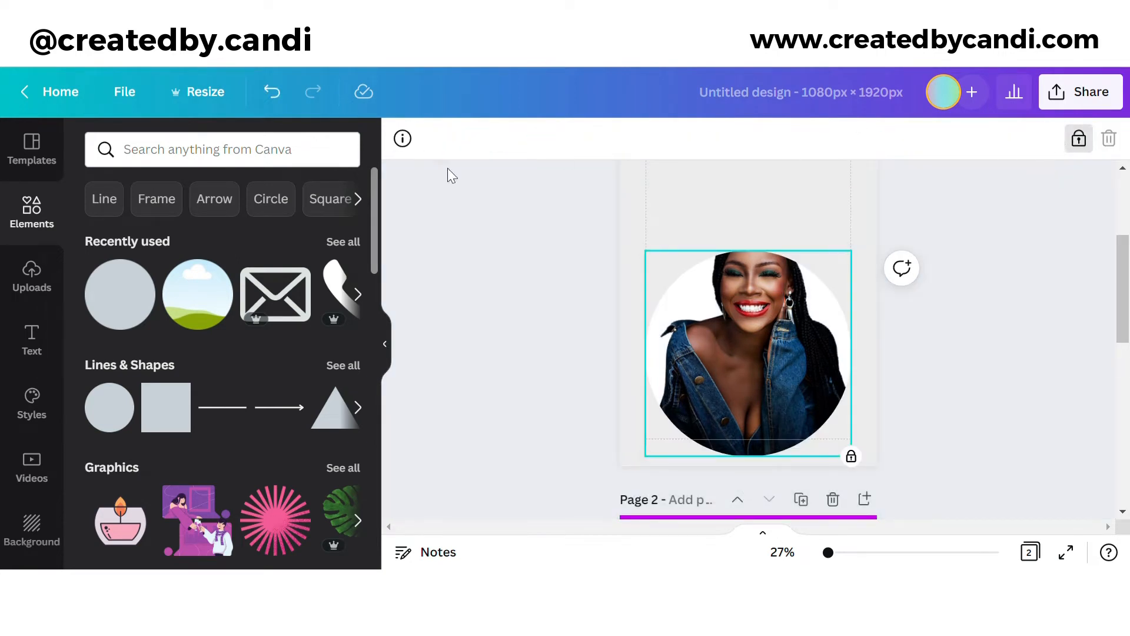
Step: Place another copy of the portrait from Uploads over the circle frame, sized to cover it
left_click(32, 276)
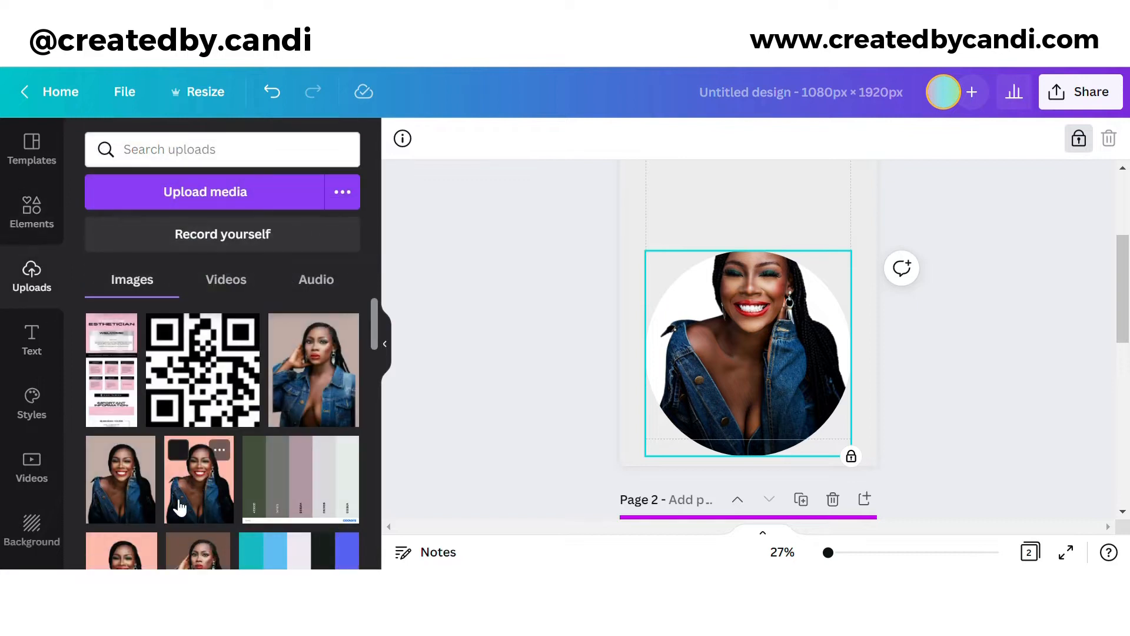
left_click_drag(121, 479, 647, 241)
left_click_drag(736, 319, 726, 414)
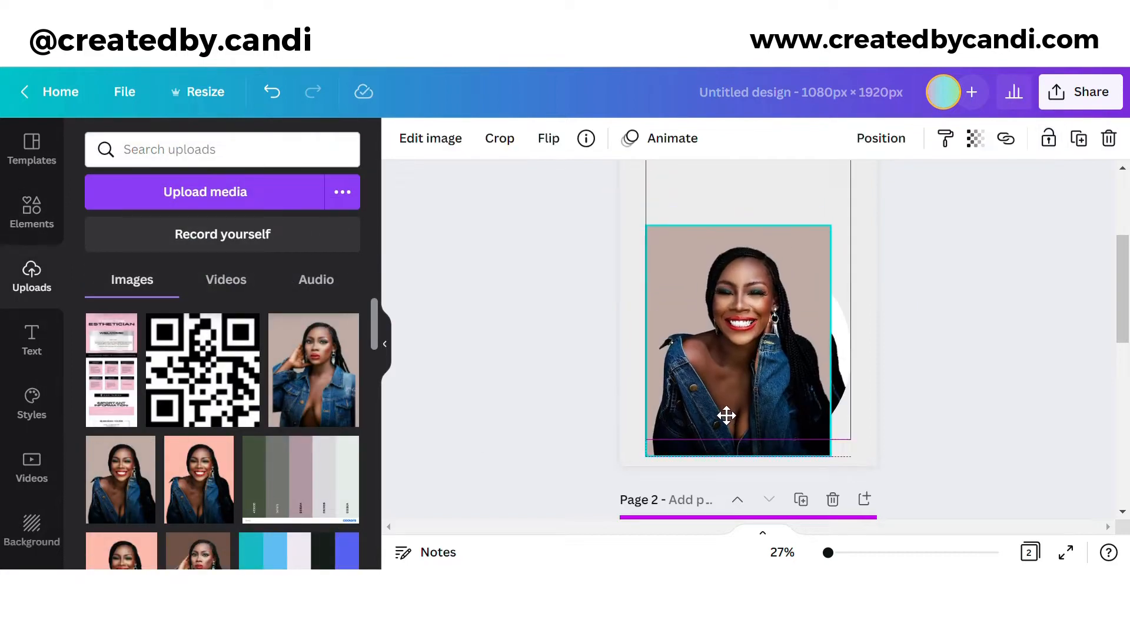
mouse_move(845, 236)
left_mouse_down()
mouse_move(865, 220)
mouse_move(865, 240)
left_mouse_up()
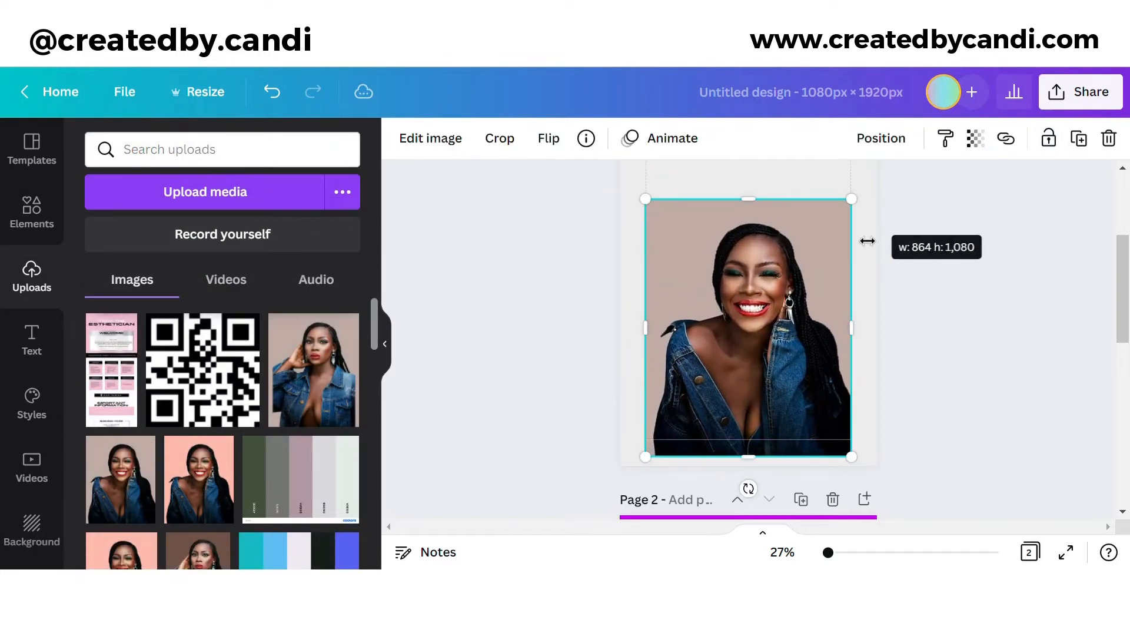
mouse_move(782, 403)
left_mouse_down()
mouse_move(782, 373)
mouse_move(780, 393)
left_mouse_up()
Step: Remove the new portrait's background and crop its bottom edge upward
left_click(430, 137)
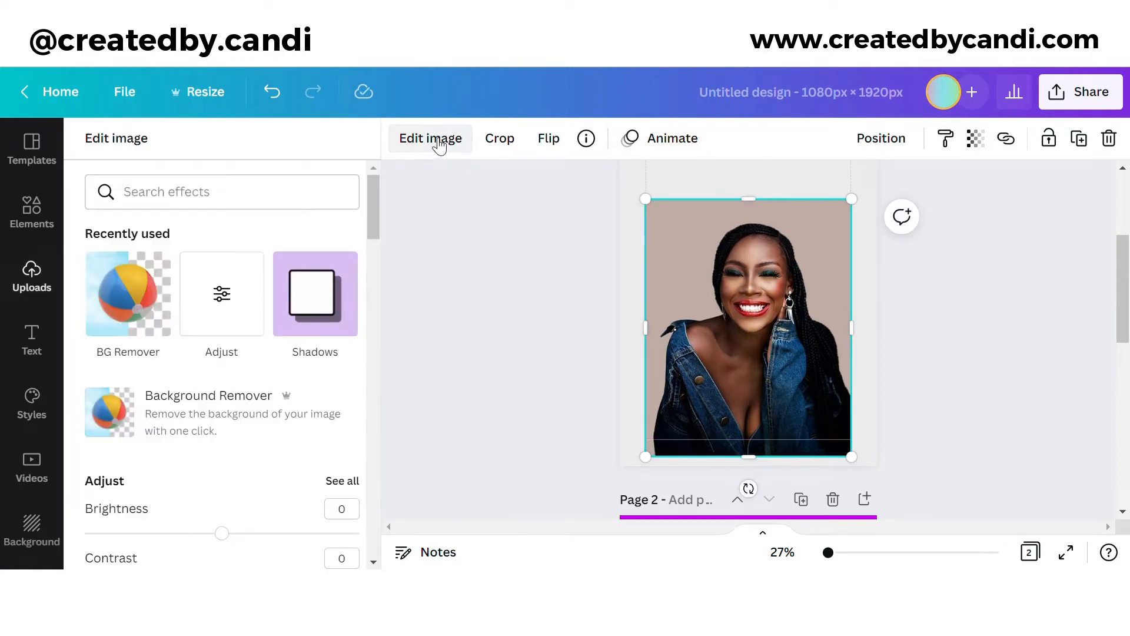
left_click(160, 300)
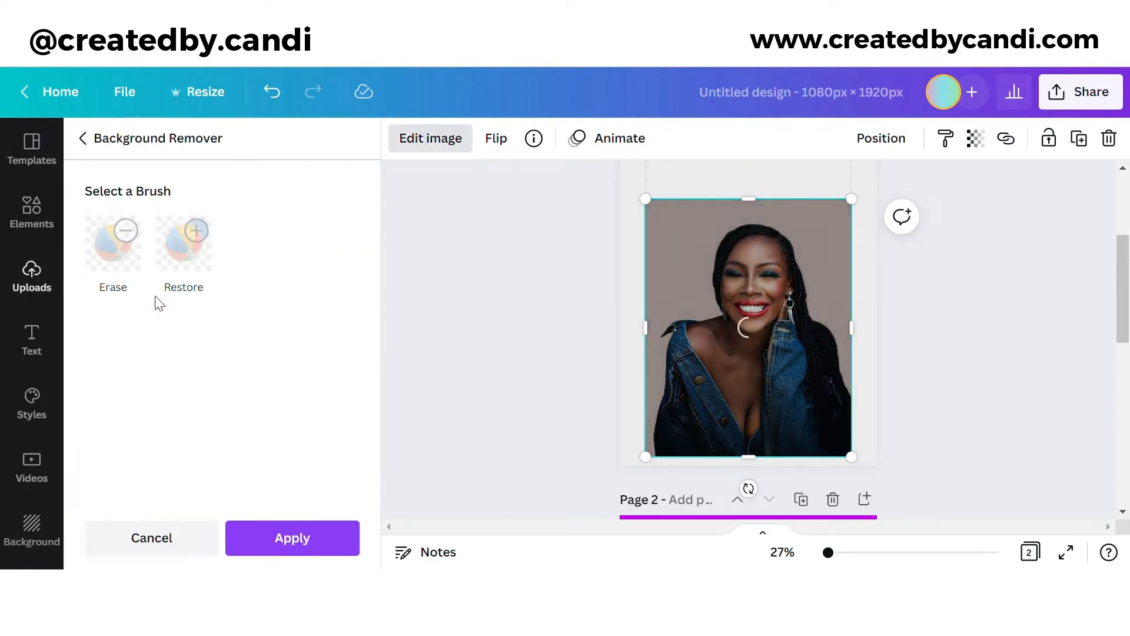
left_click(290, 538)
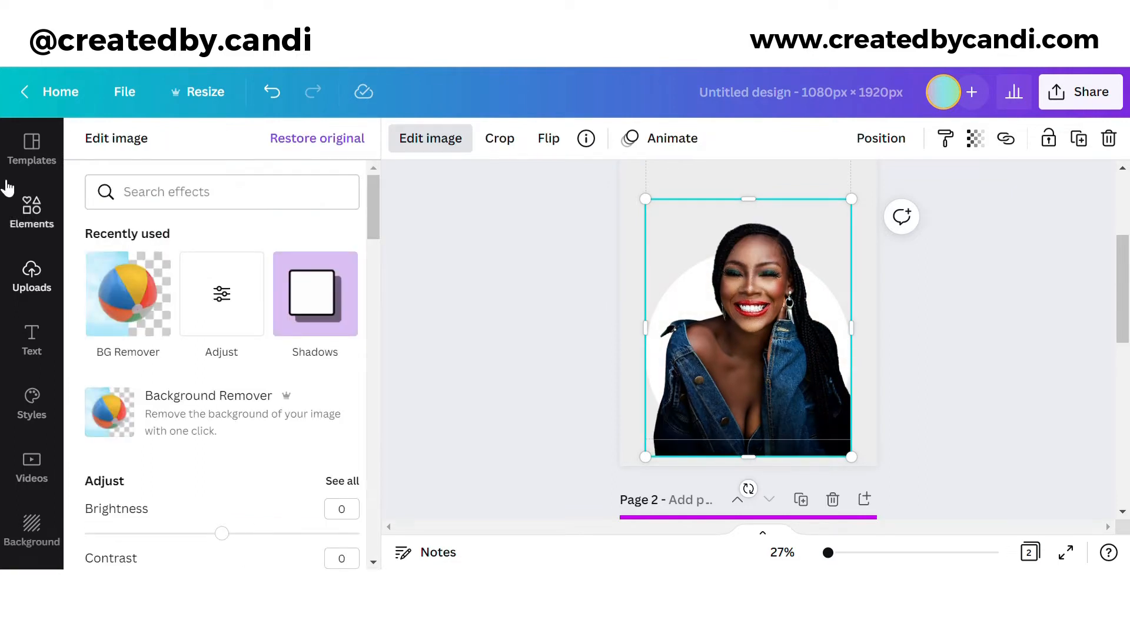
left_click_drag(774, 462, 777, 397)
left_click(946, 353)
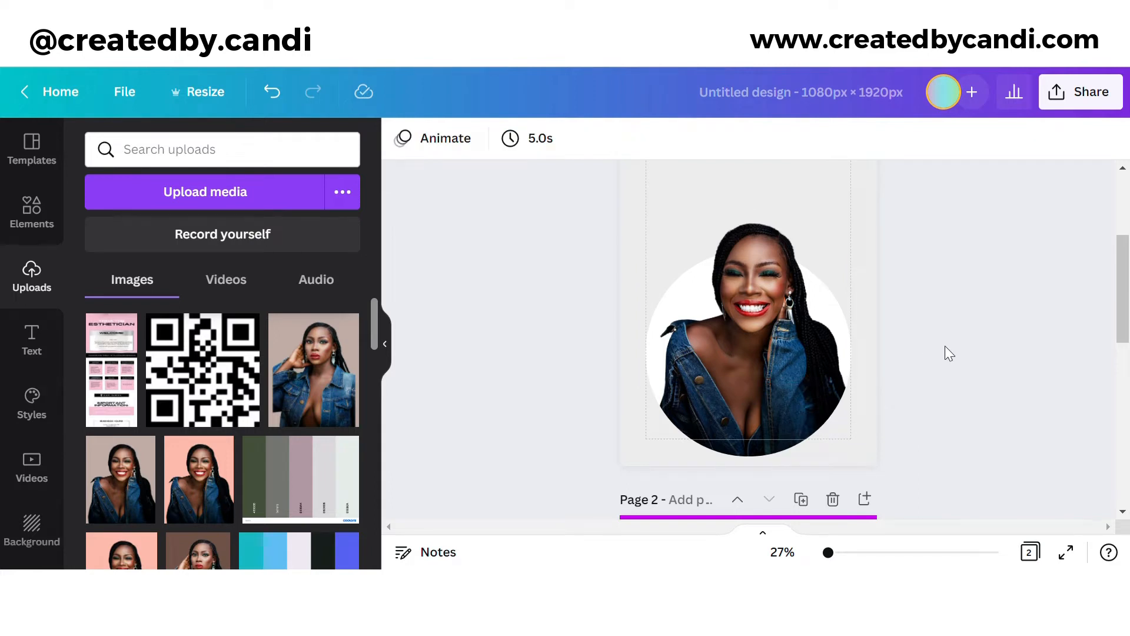
Step: Unlock the frame, group it with the portrait, then shrink and centre the group
left_click(805, 363)
left_click(814, 441)
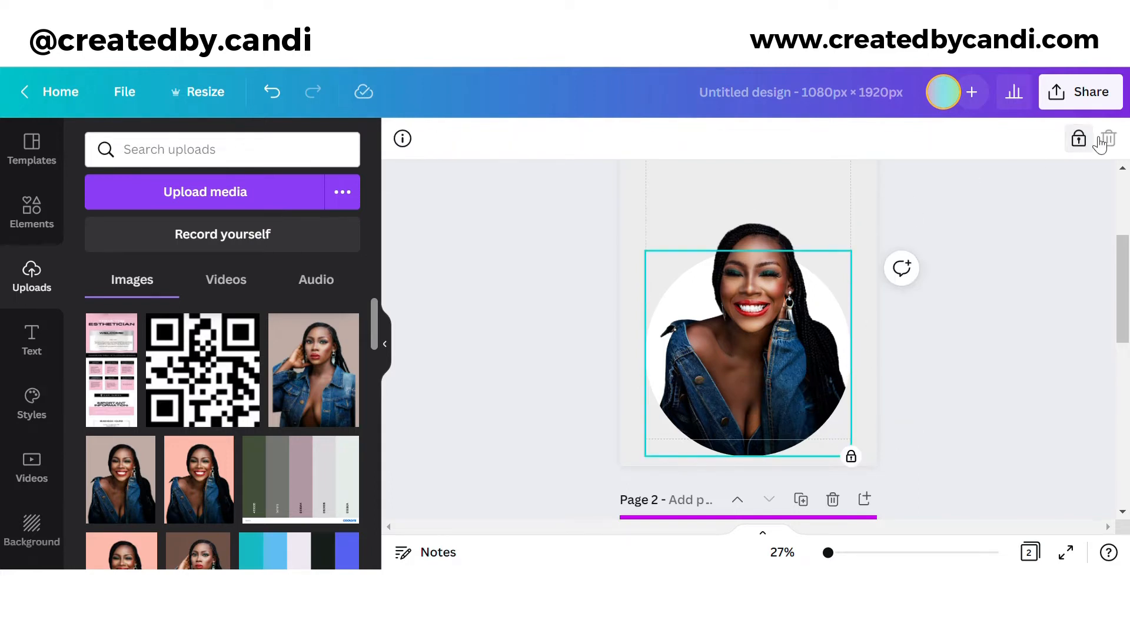
left_click(1078, 138)
left_click_drag(918, 462, 654, 232)
left_click(838, 140)
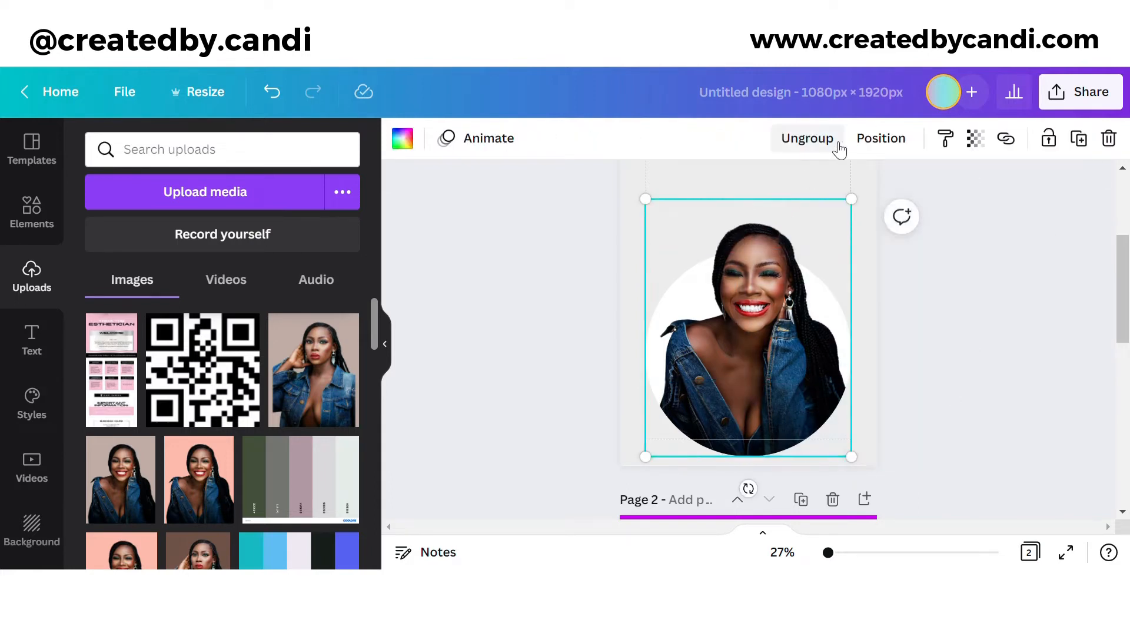
left_click_drag(860, 207, 840, 270)
left_click_drag(788, 369, 804, 331)
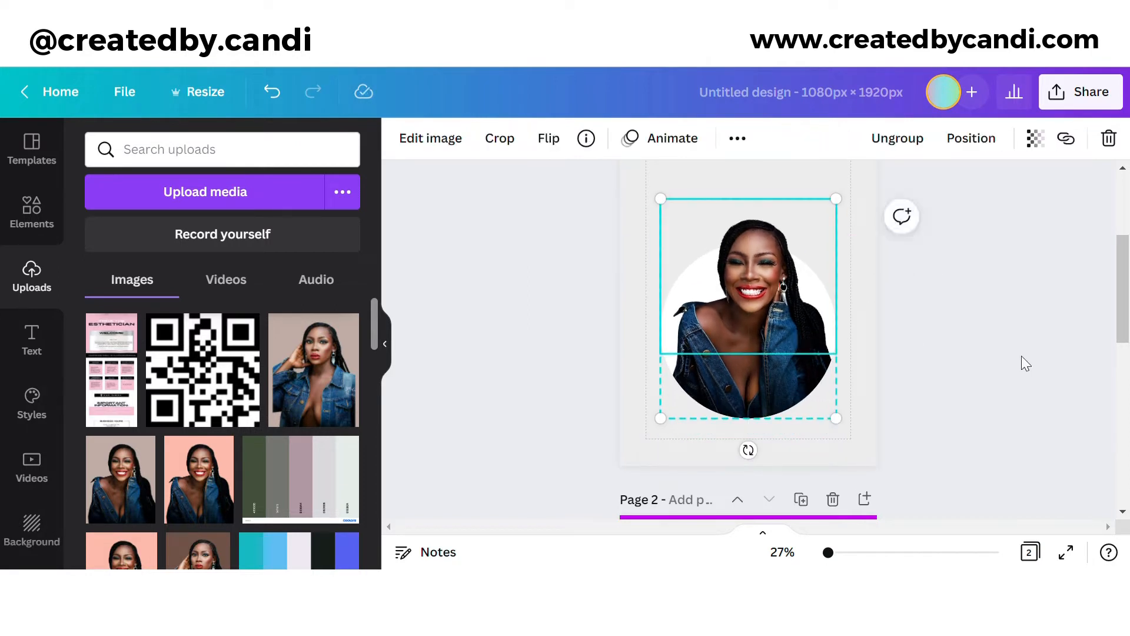
scroll(959, 384, "up", 3)
scroll(959, 385, "down", 8)
Step: Add the recently used striped square to Page 2 and enlarge it over the page top
left_click(775, 350)
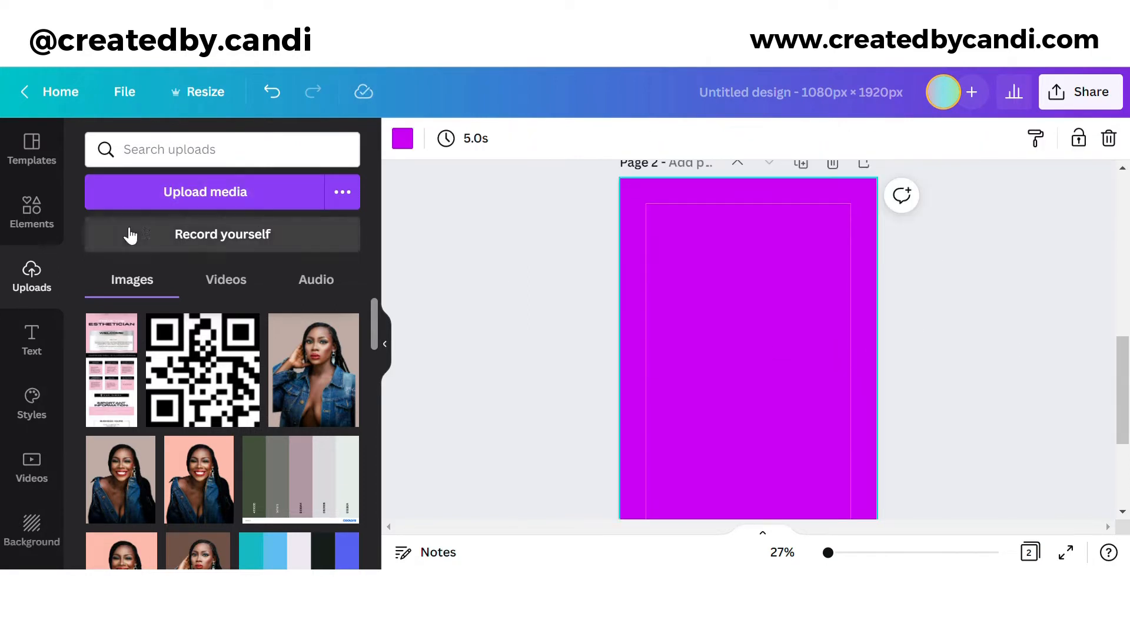
left_click(52, 213)
left_click(343, 241)
scroll(227, 434, "down", 10)
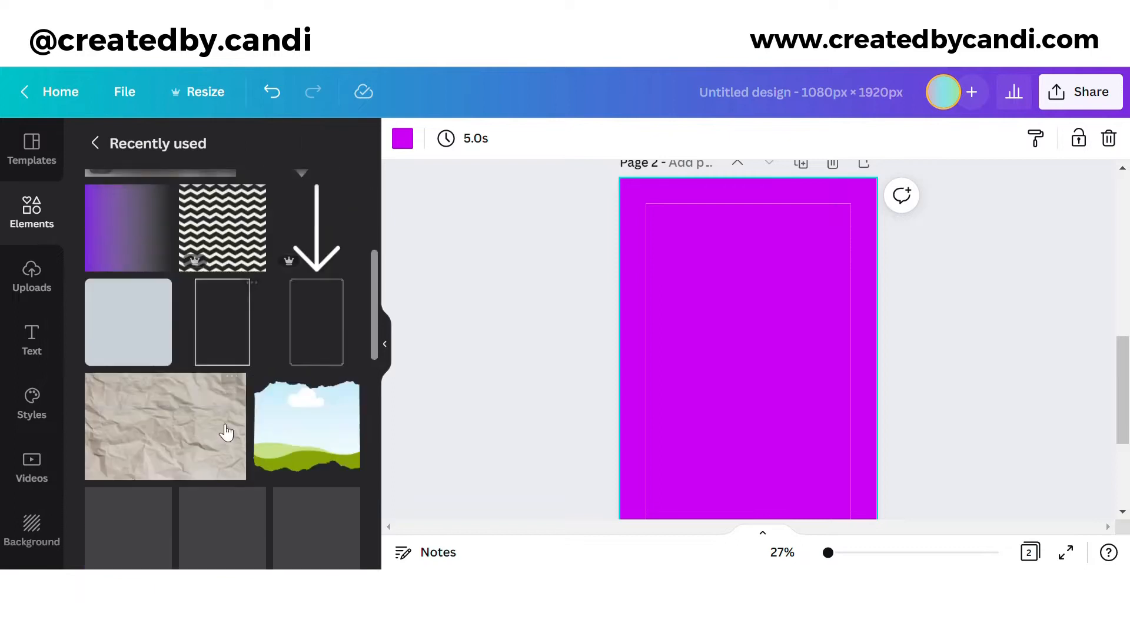
scroll(298, 344, "down", 2)
scroll(288, 341, "up", 2)
left_click(148, 316)
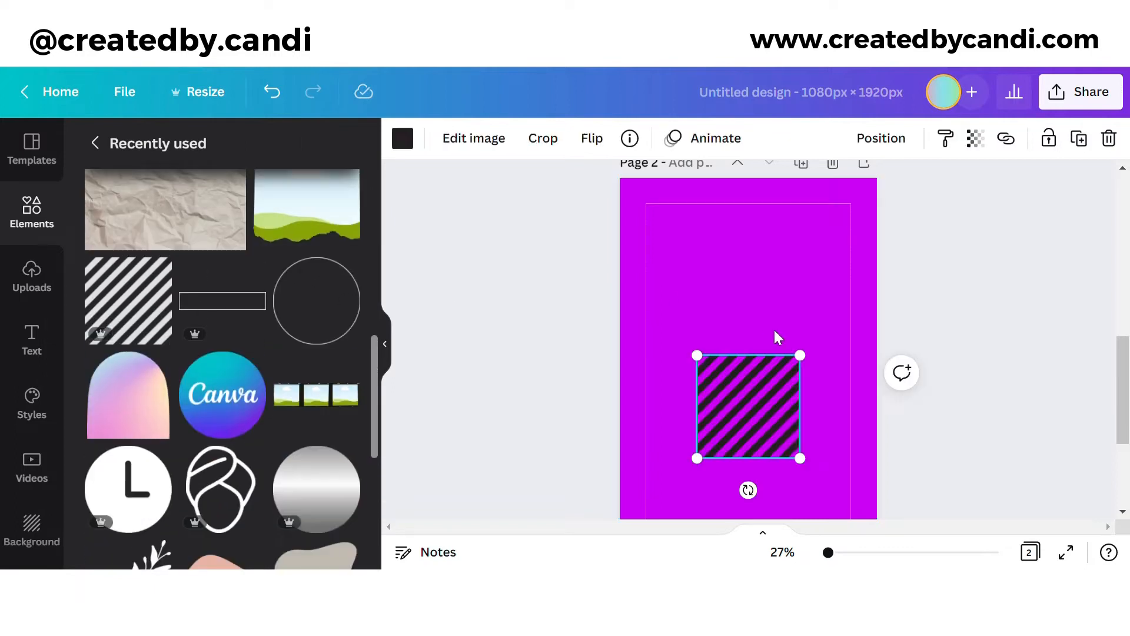
left_click_drag(770, 411, 847, 224)
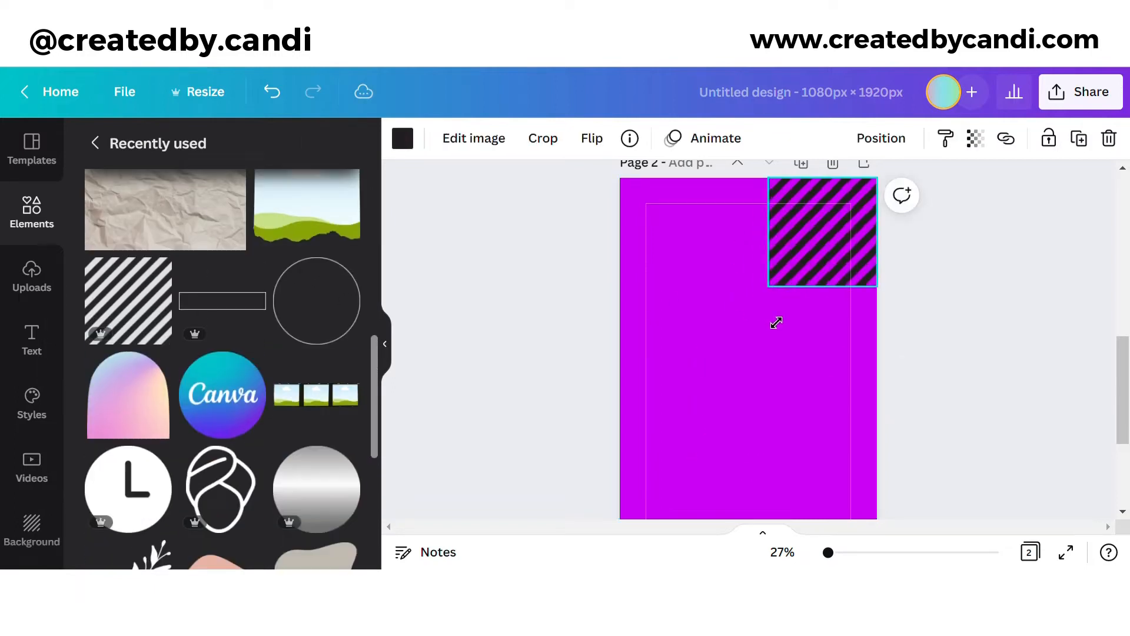
left_click_drag(767, 282, 620, 434)
Step: Make the stripes white and nearly transparent, then lock them
left_click(403, 139)
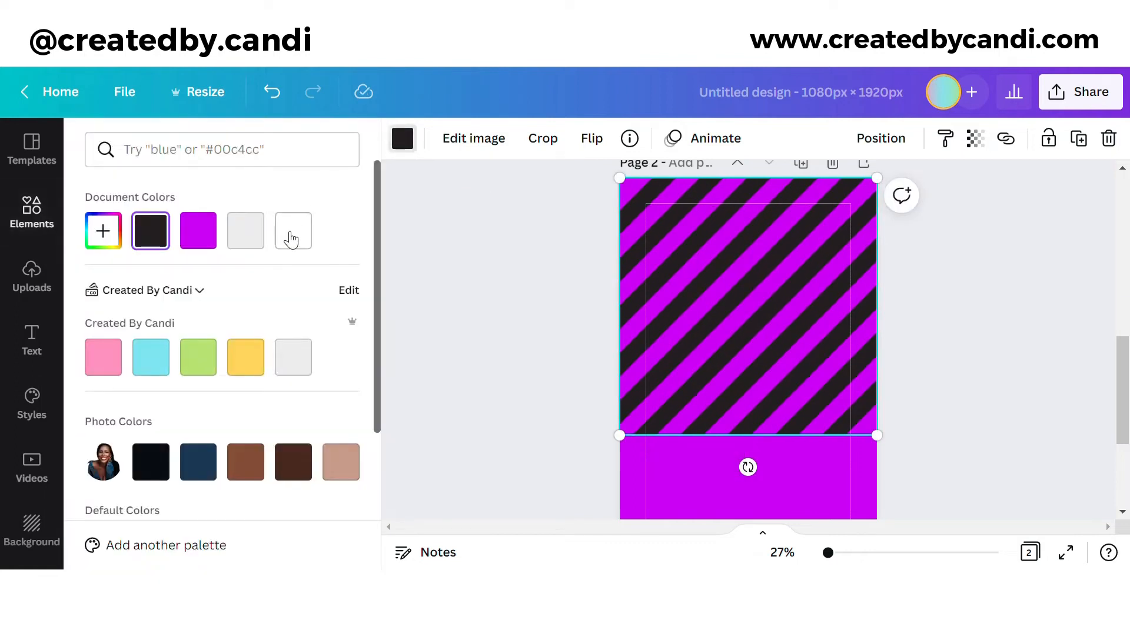
left_click(293, 230)
left_click(975, 138)
left_click(806, 210)
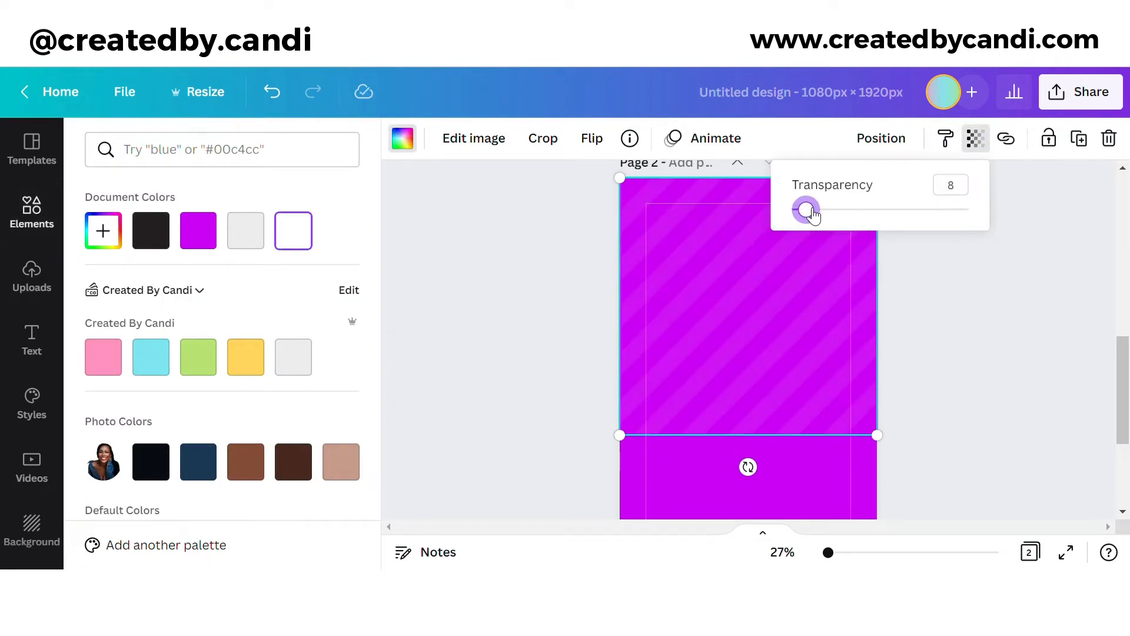
left_click(1053, 143)
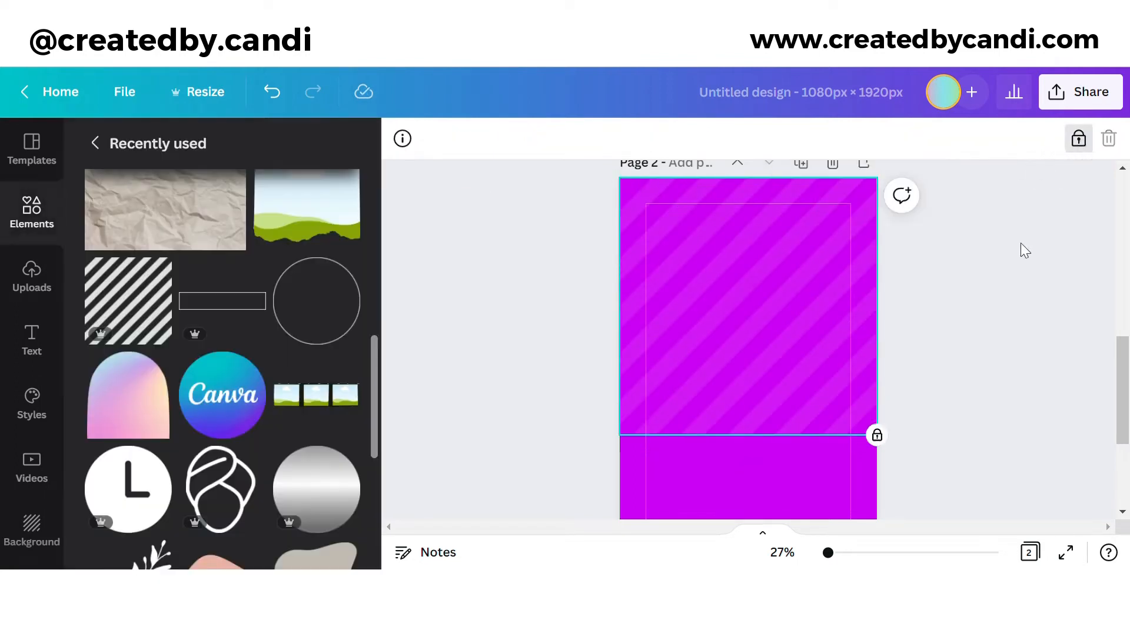
left_click(982, 322)
Step: Add a purple gradient square, rotate it a quarter turn, and move it right
scroll(238, 420, "up", 6)
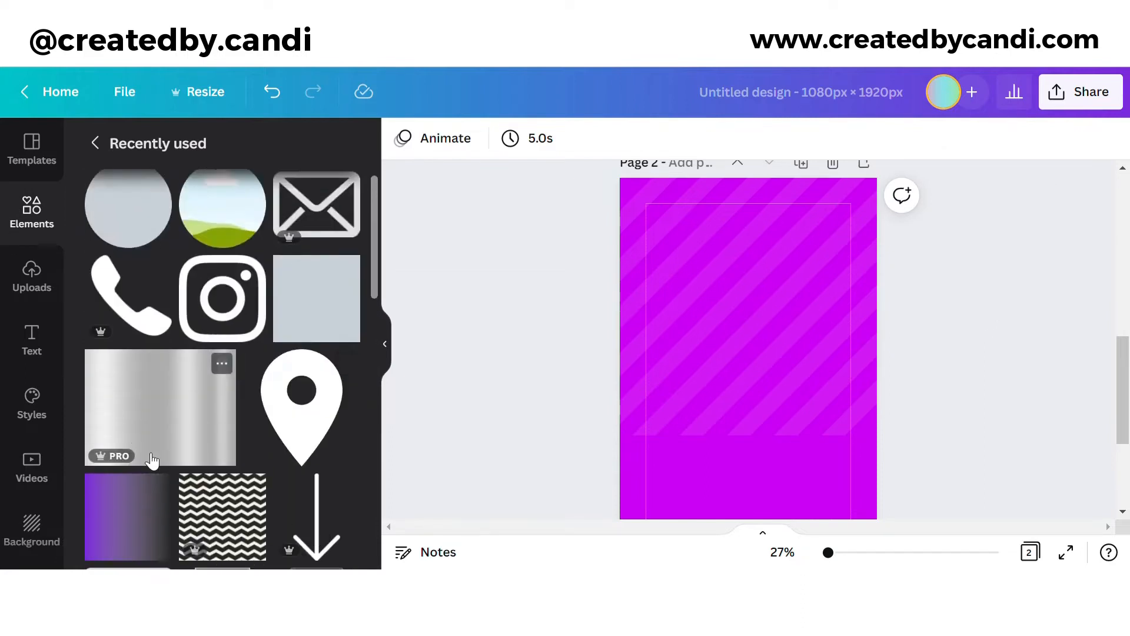
scroll(236, 382, "down", 3)
left_click(128, 359)
left_click_drag(775, 486, 830, 406)
left_click_drag(772, 444, 850, 411)
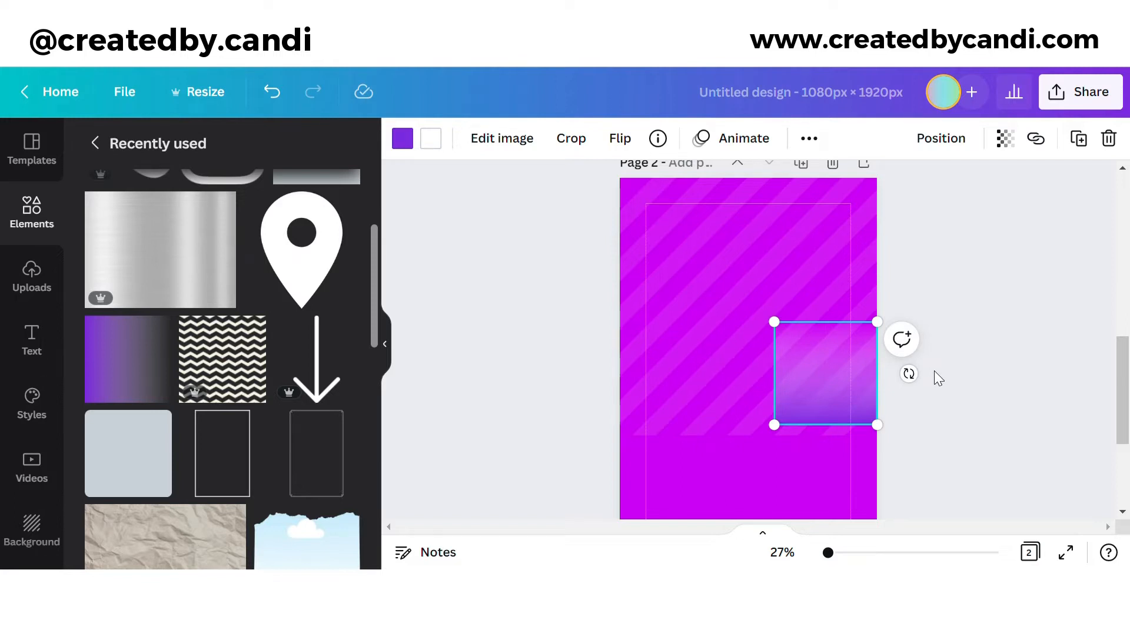
Step: Set the gradient's colour to #FD7008 and stretch it over the page top
left_click(402, 137)
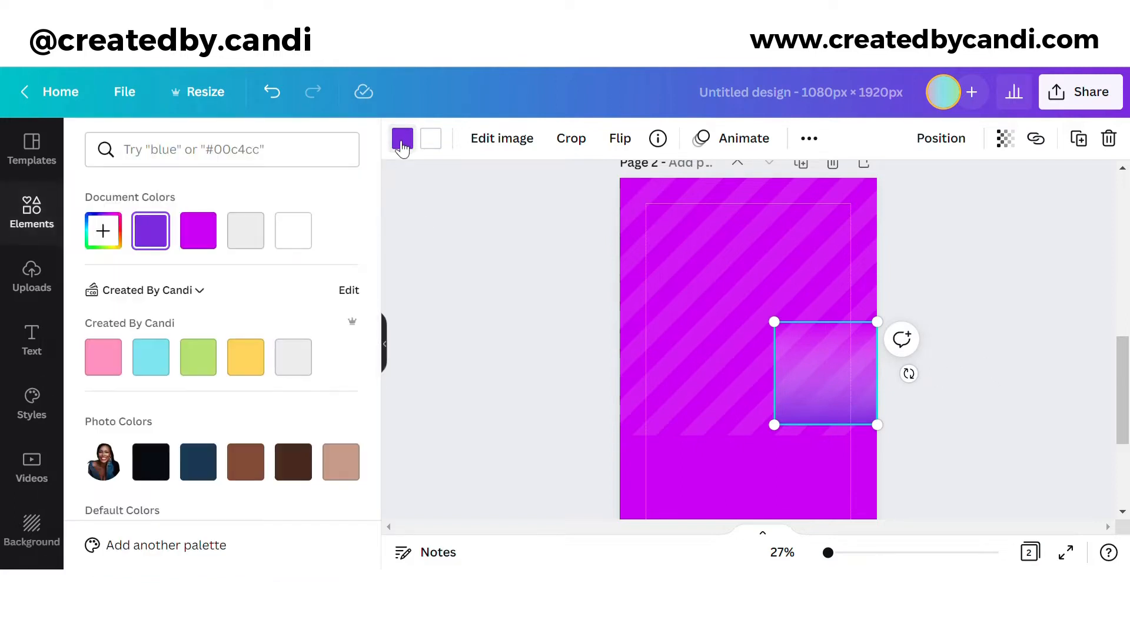
left_click(103, 230)
type("#F")
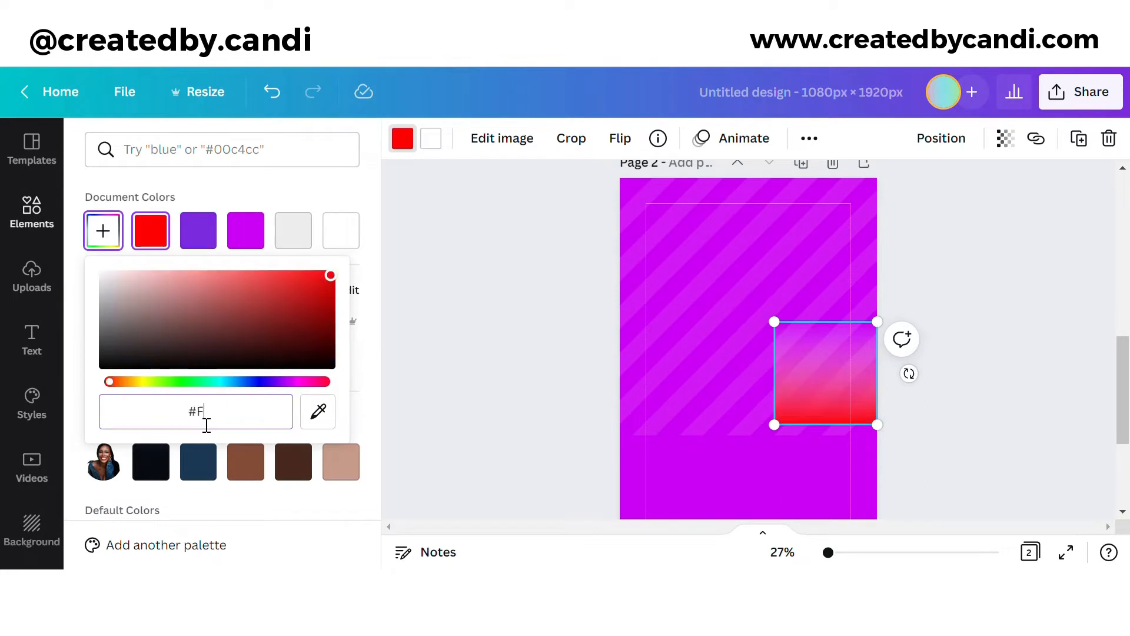
type("D7")
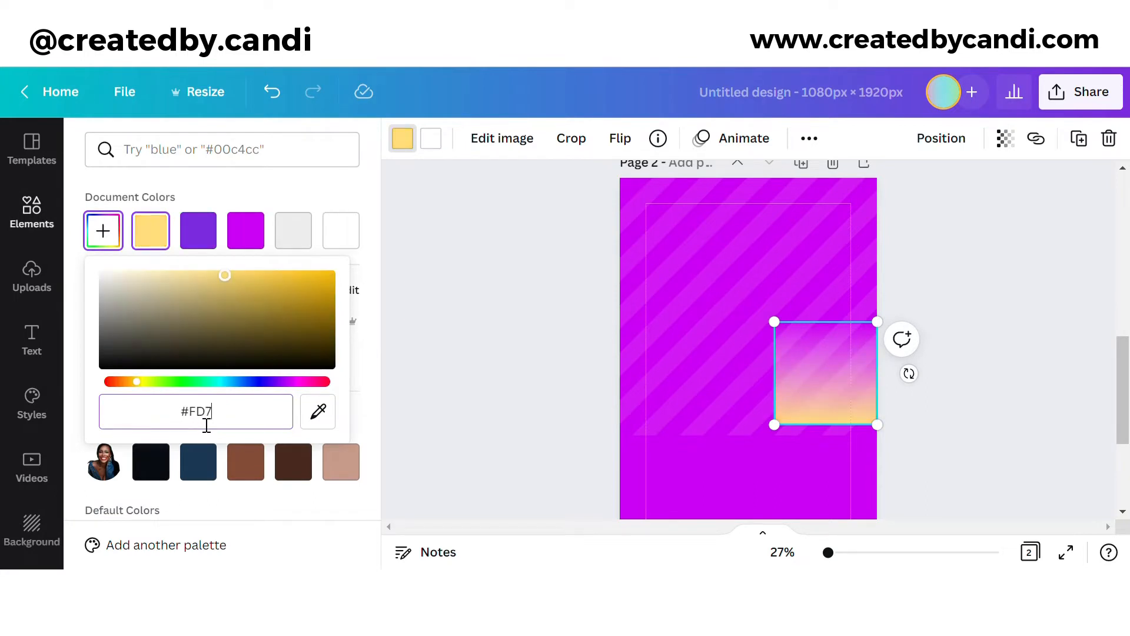
type("008")
key("Return")
scroll(953, 288, "down", 3)
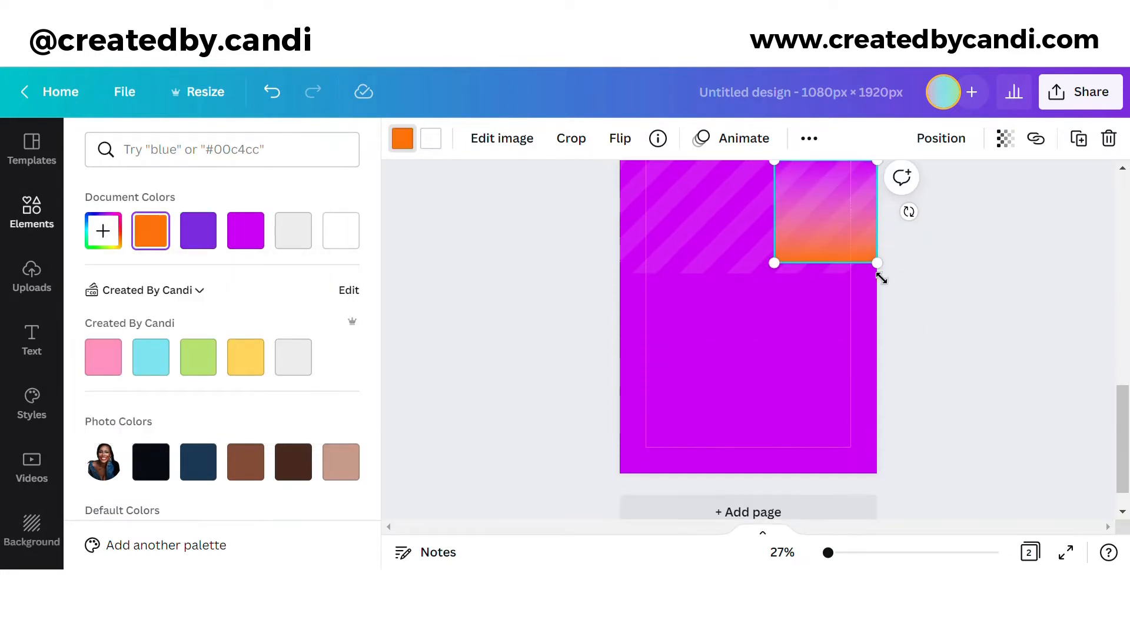
left_click_drag(774, 263, 619, 417)
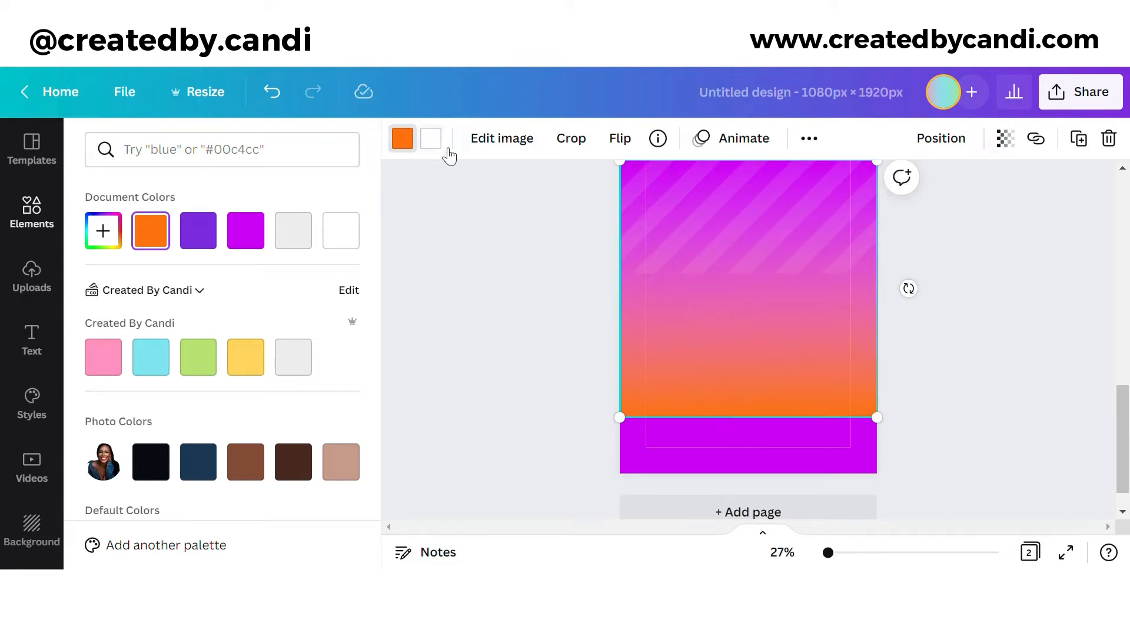
Step: Change the gradient's white end to orange, adjust its position, and lock it
left_click(431, 139)
left_click(154, 230)
scroll(1034, 333, "up", 3)
left_click_drag(819, 496, 826, 380)
left_click(809, 137)
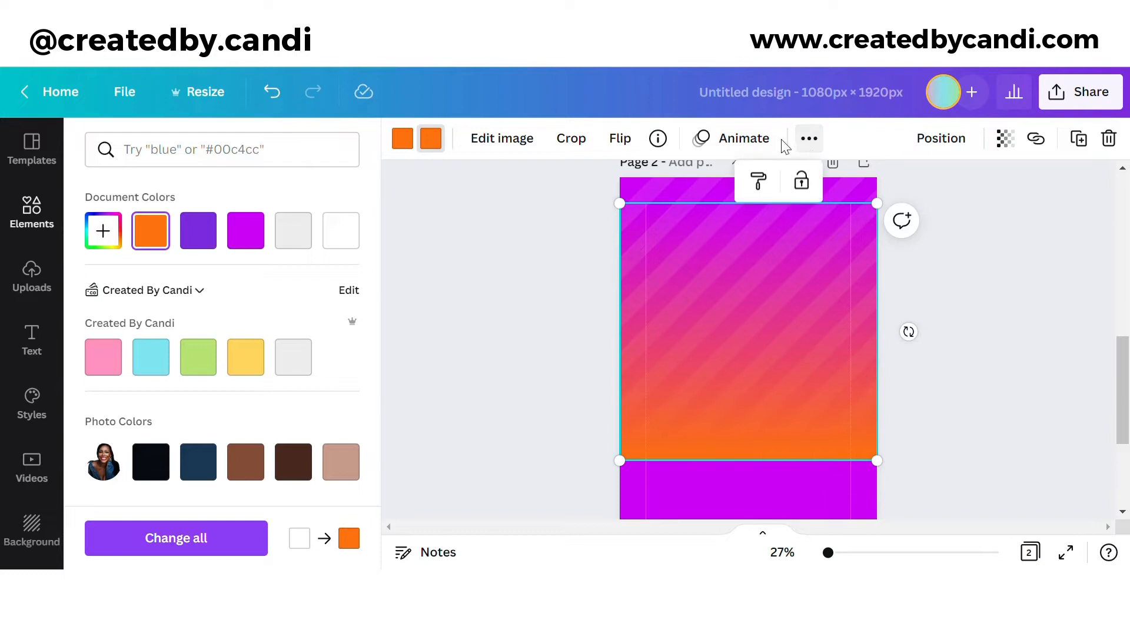
left_click(808, 186)
scroll(136, 435, "up", 3)
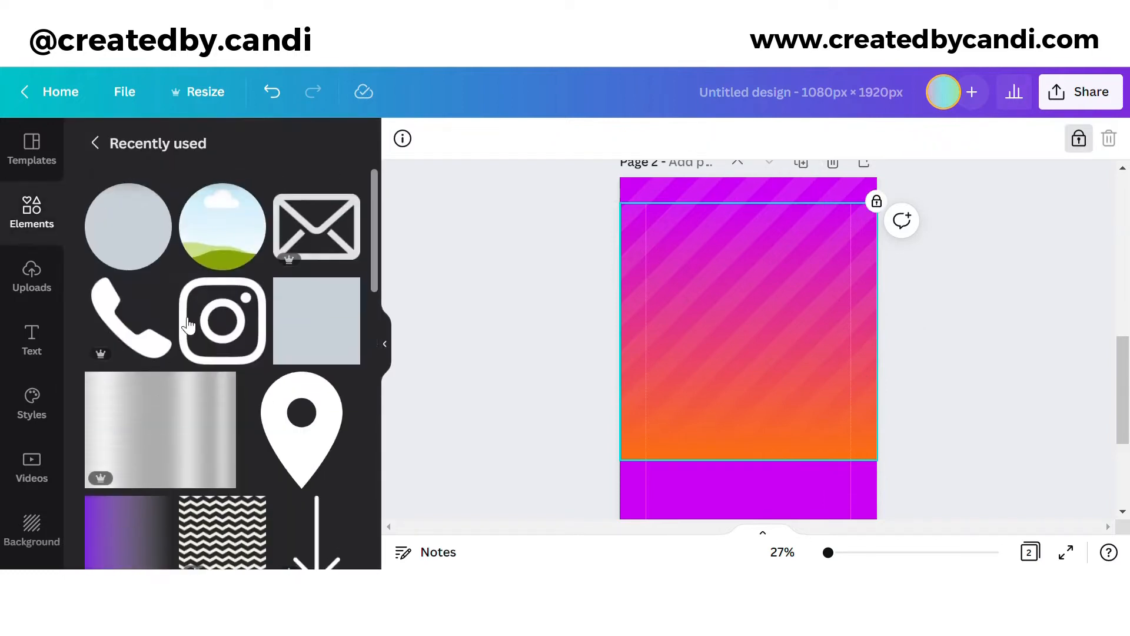
Step: Add a square and stretch it across the lower part of Page 2
left_click(316, 321)
left_click_drag(732, 441, 688, 379)
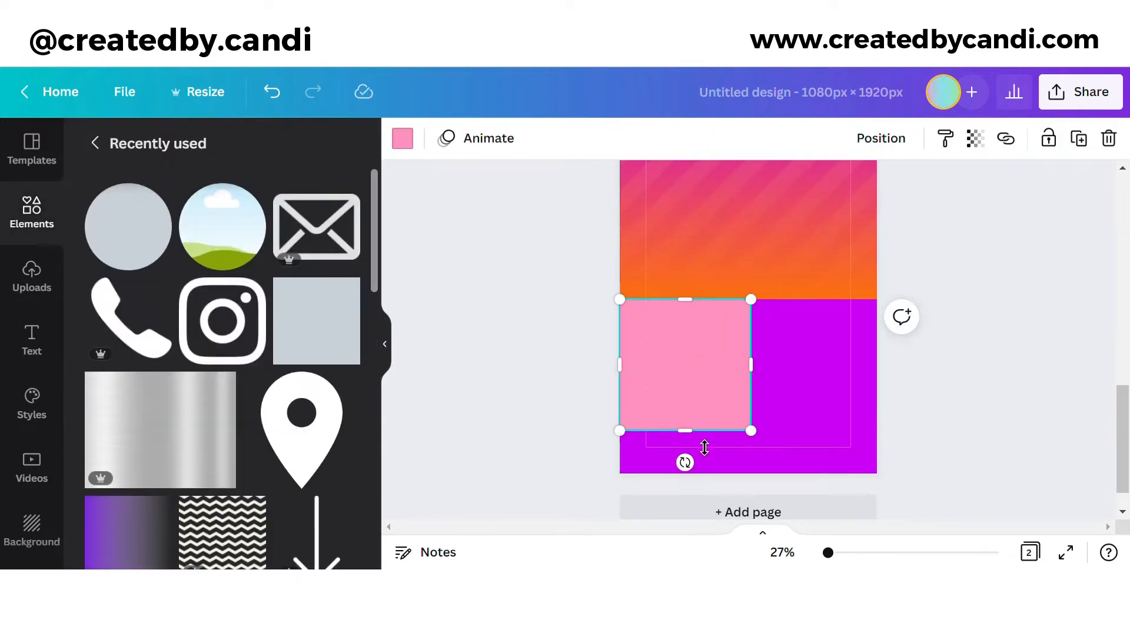
left_click_drag(686, 430, 685, 471)
left_click_drag(751, 386, 878, 386)
Step: Colour the rectangle by sampling the gradient's orange with the eyedropper
left_click(403, 138)
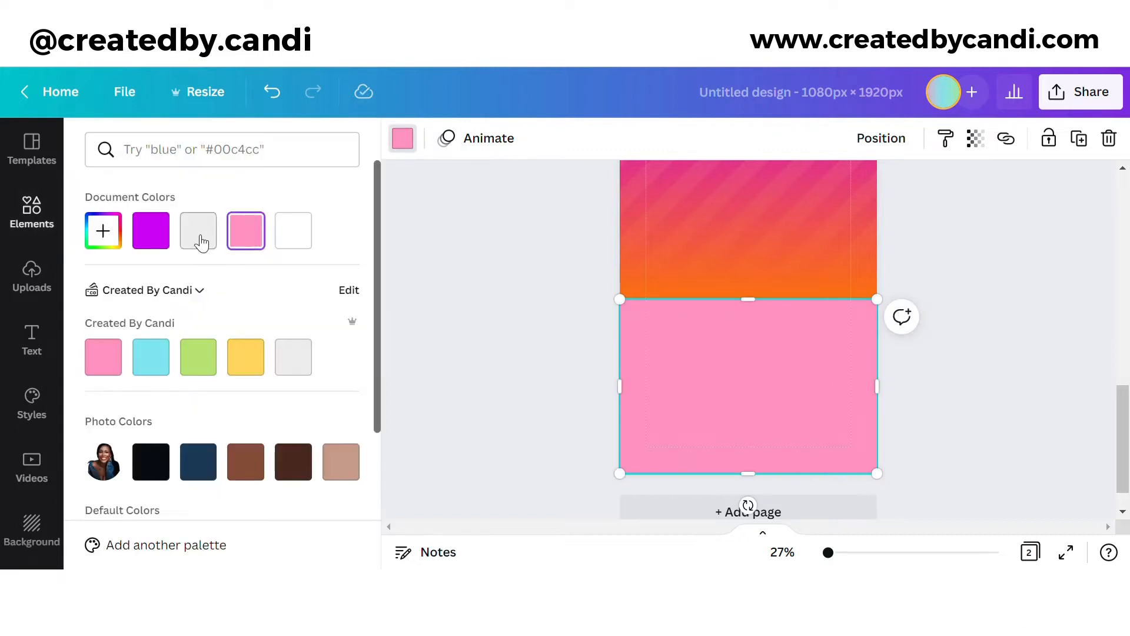
left_click(104, 231)
left_click(334, 409)
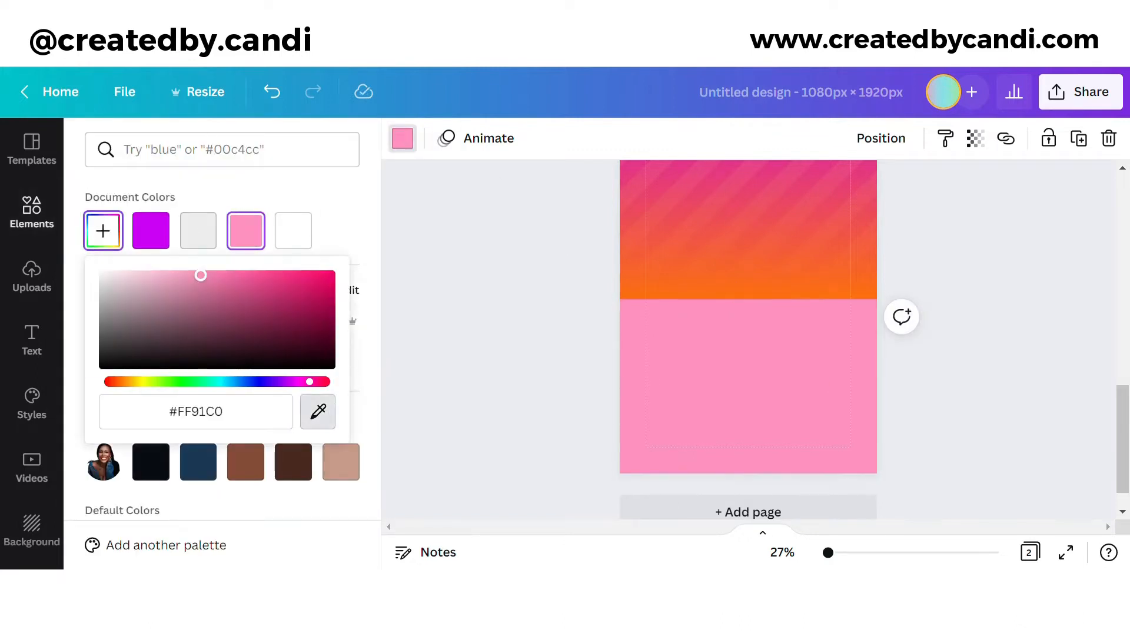
left_click(831, 288)
left_click(936, 380)
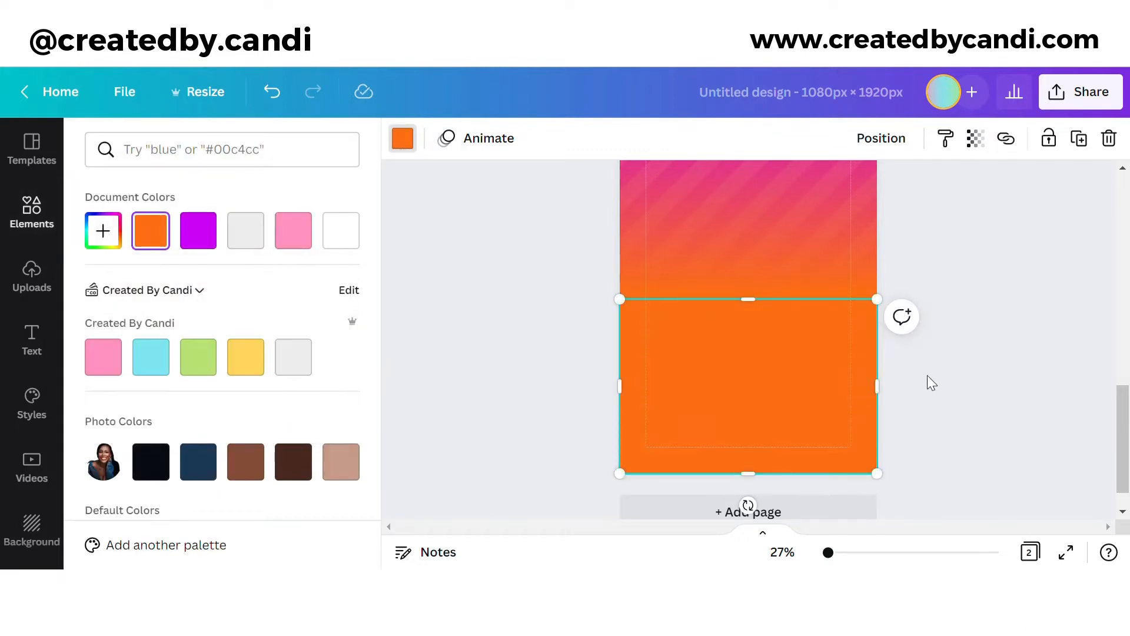
scroll(974, 441, "up", 2)
left_click(827, 339)
scroll(1059, 361, "down", 2)
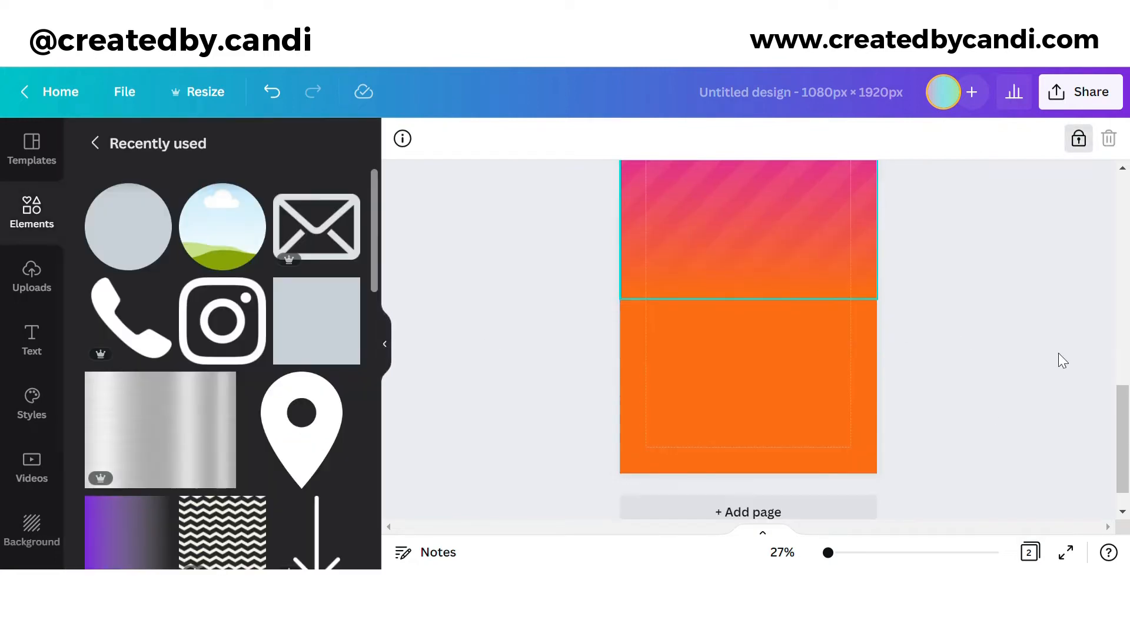
scroll(971, 425, "up", 1)
Step: Nudge the orange rectangle's top edge into place and lock it
left_click(832, 418)
left_click_drag(757, 357, 761, 357)
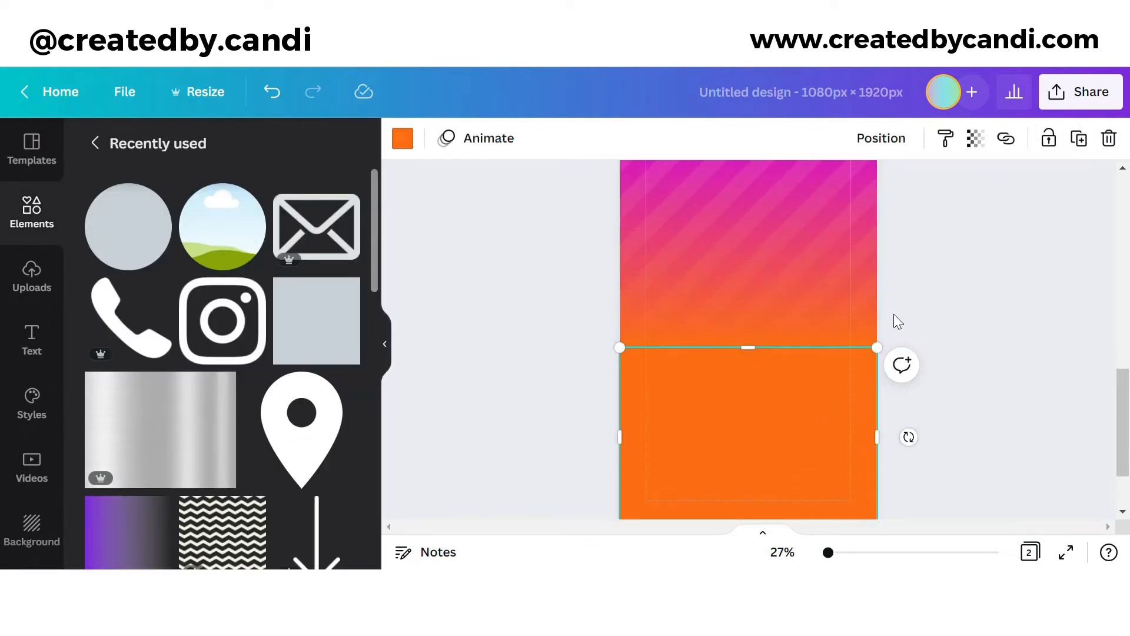
left_click(1066, 147)
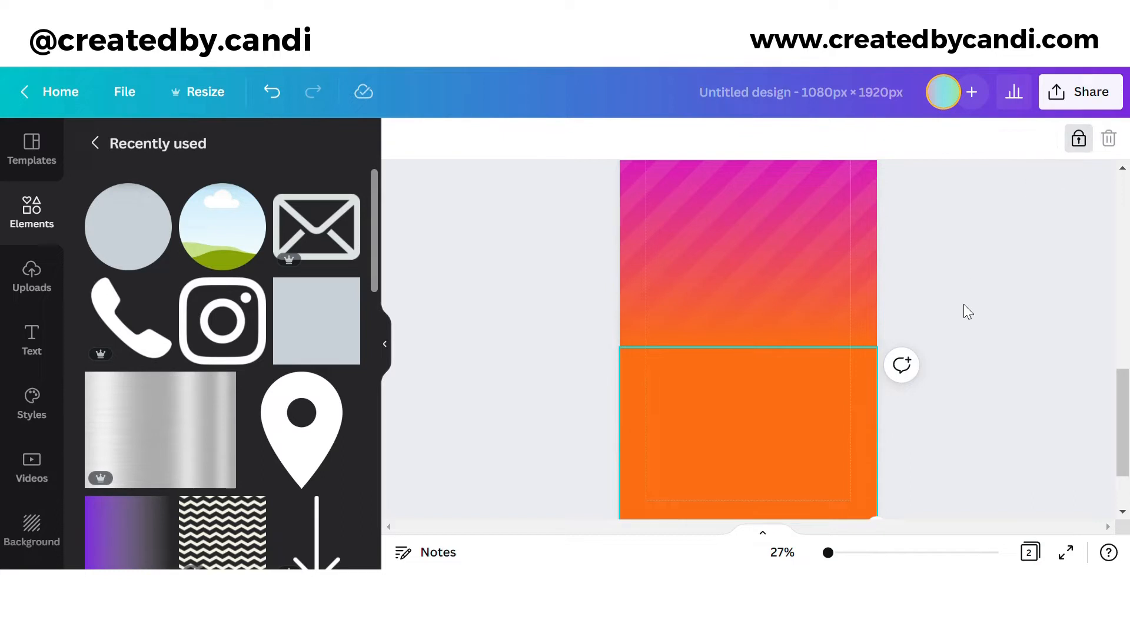
scroll(791, 354, "up", 3)
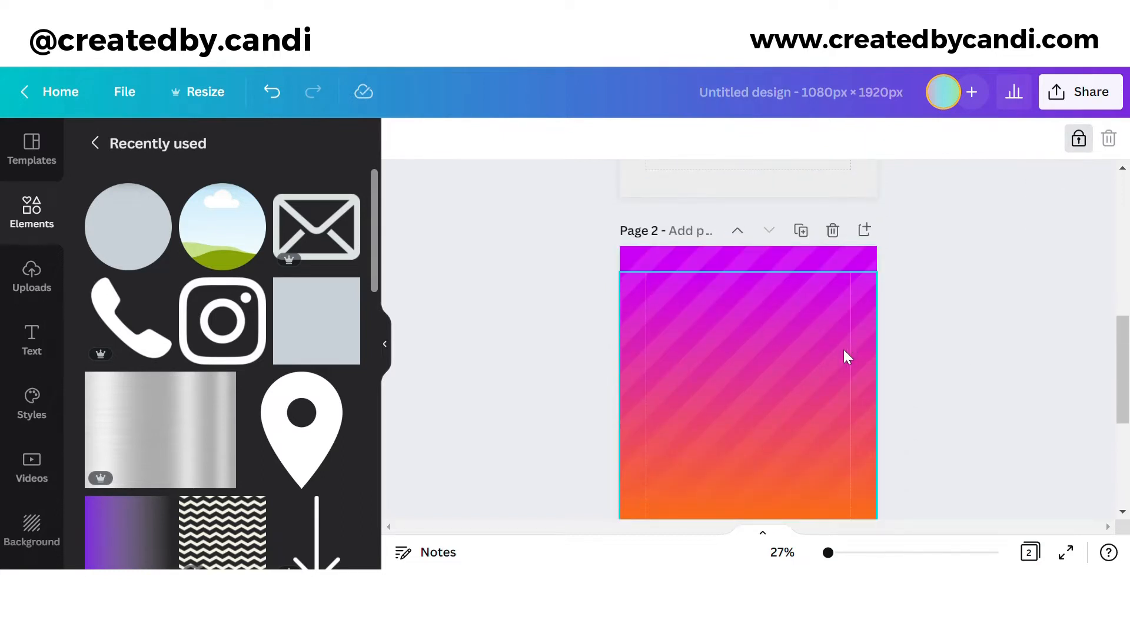
scroll(842, 349, "down", 5)
left_click(763, 380)
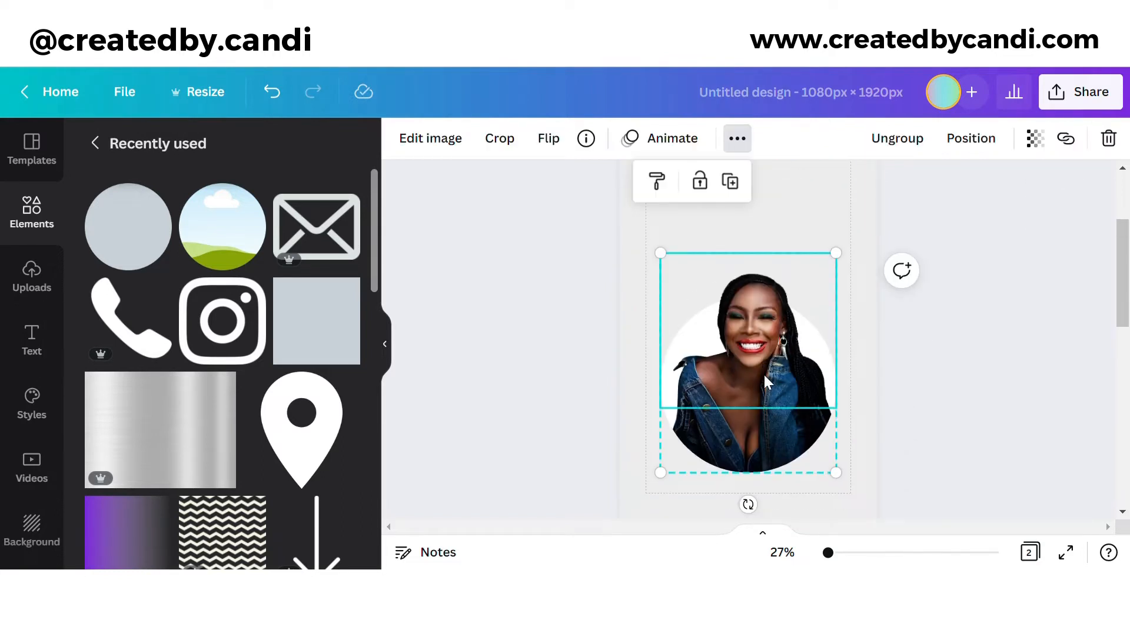
Step: Add a heading to page 2 and style it in Andellia Davilton, coloured white
scroll(33, 285, "down", 1)
left_click(32, 283)
left_click(245, 251)
scroll(844, 377, "down", 2)
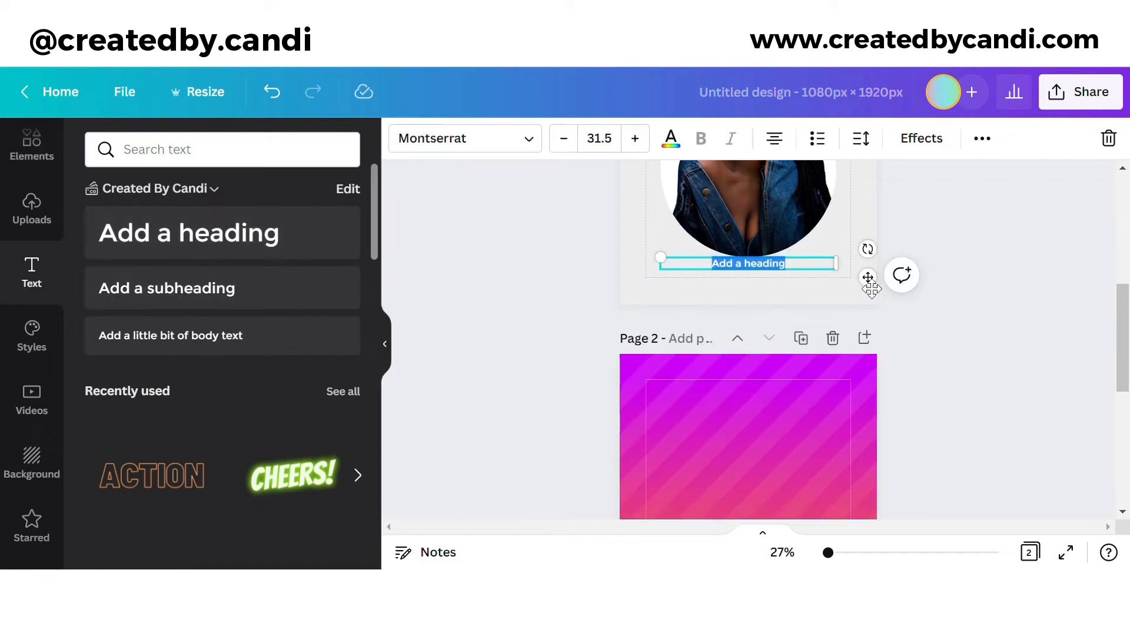
left_click_drag(867, 277, 854, 437)
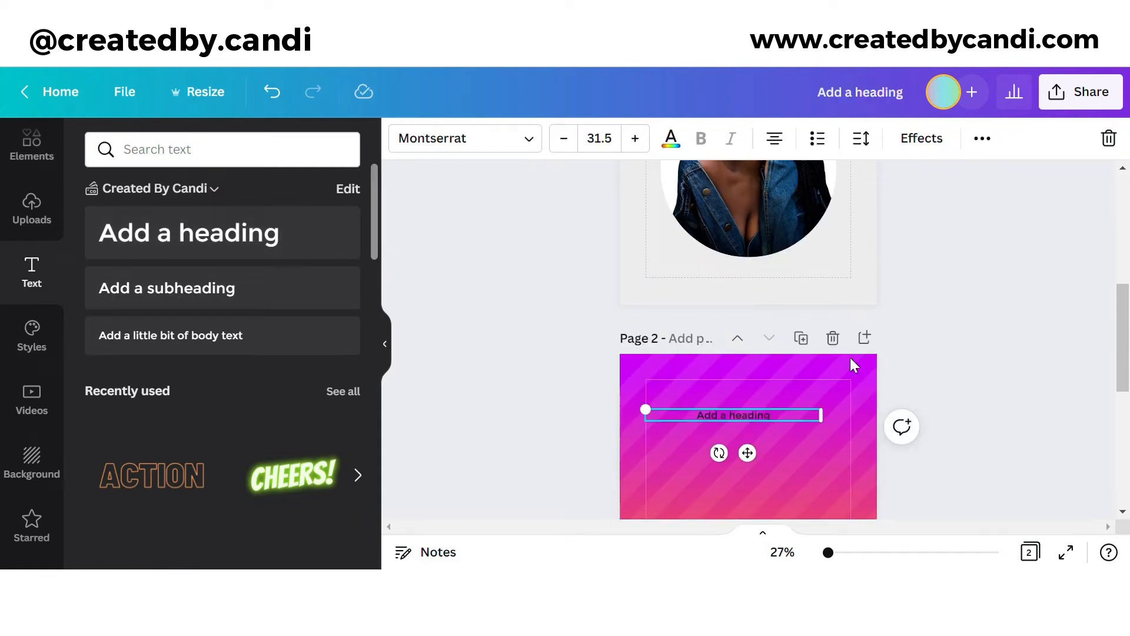
scroll(855, 365, "down", 4)
scroll(783, 276, "up", 1)
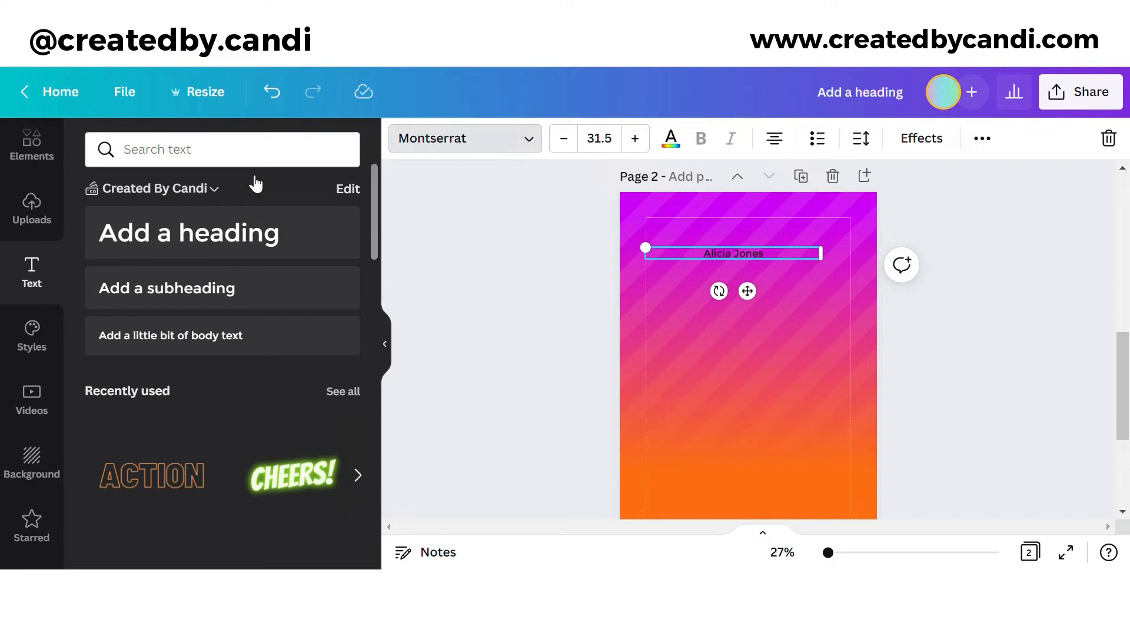
left_click(303, 159)
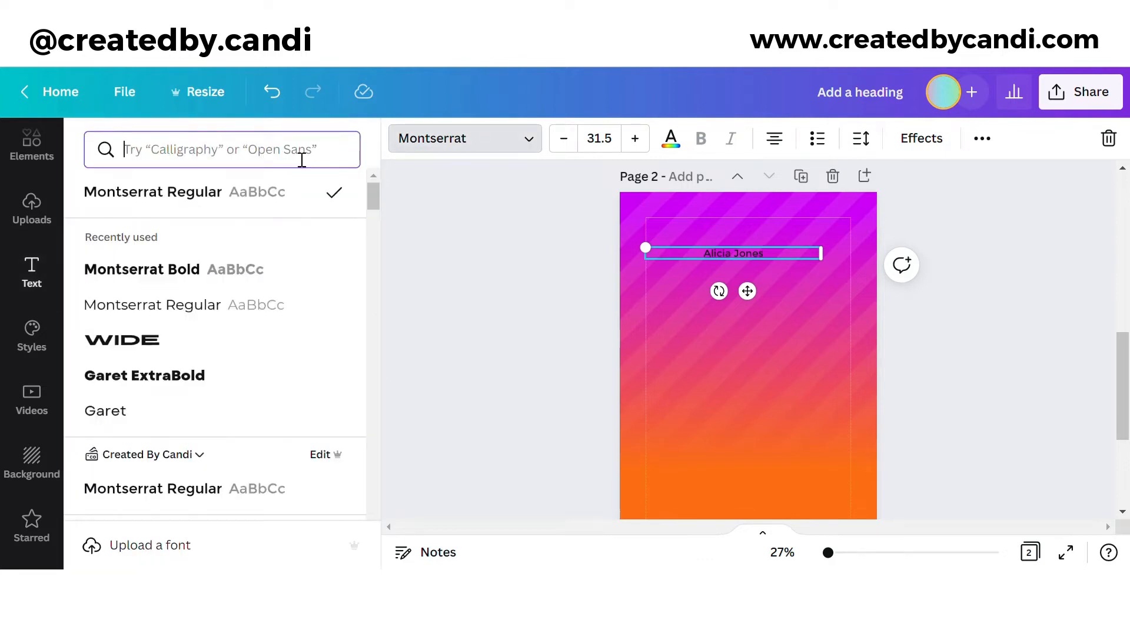
type("and")
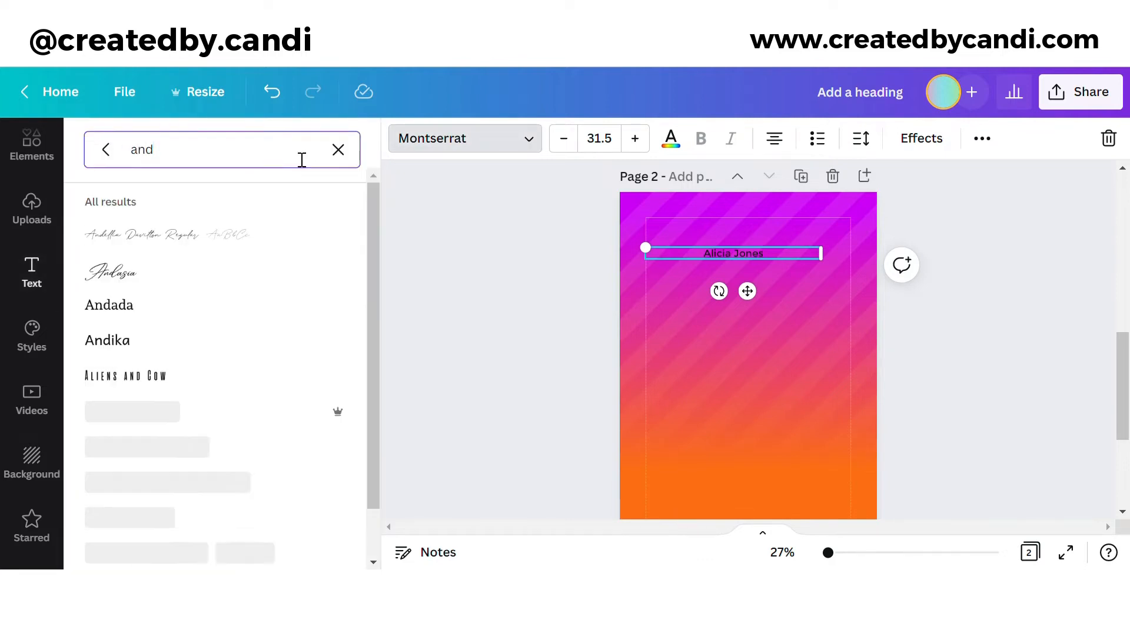
left_click(671, 138)
left_click(293, 230)
Step: Enlarge the name to size 145 and position it near the top of page 2
left_click_drag(824, 260, 1116, 410)
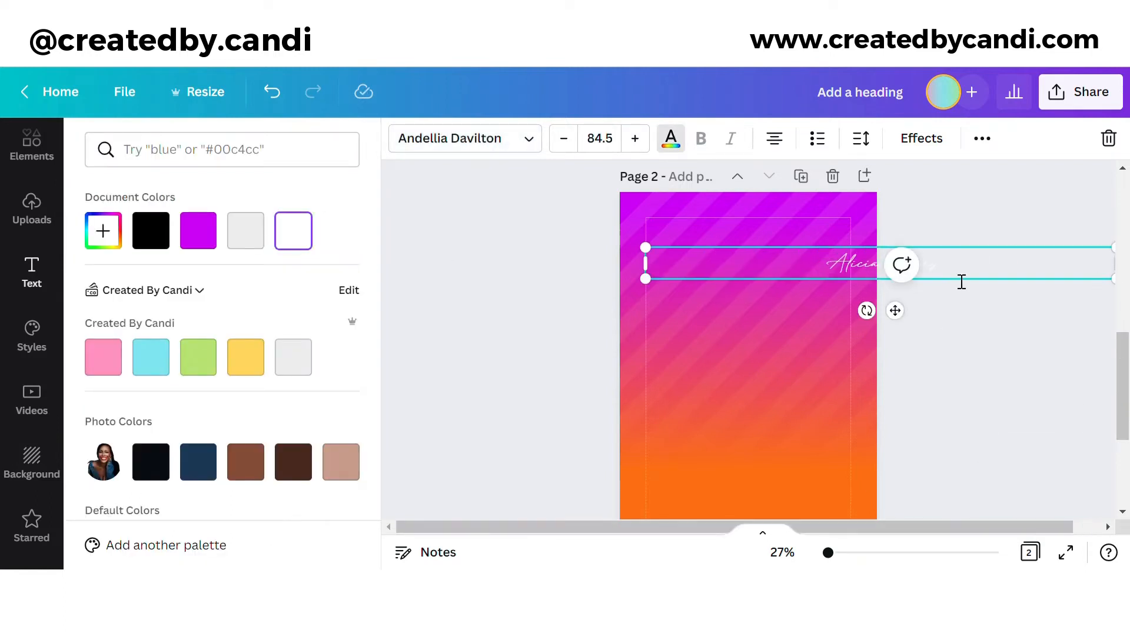
left_click_drag(655, 276, 819, 276)
left_click_drag(984, 312, 802, 325)
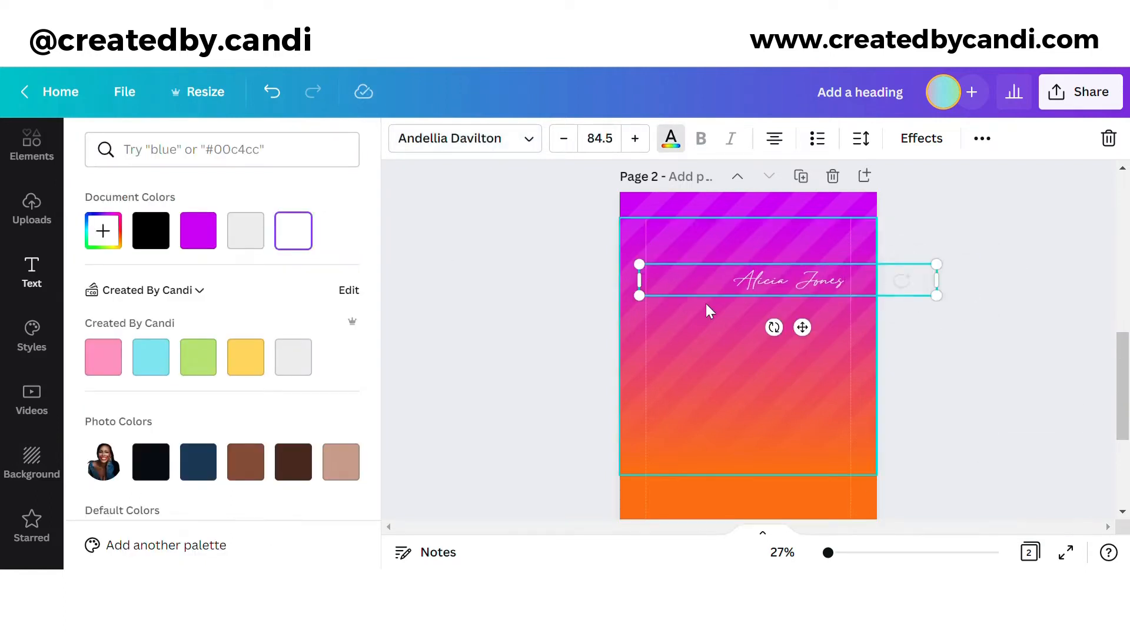
left_click_drag(638, 278, 822, 311)
left_click_drag(891, 325, 729, 291)
left_click_drag(767, 246, 854, 323)
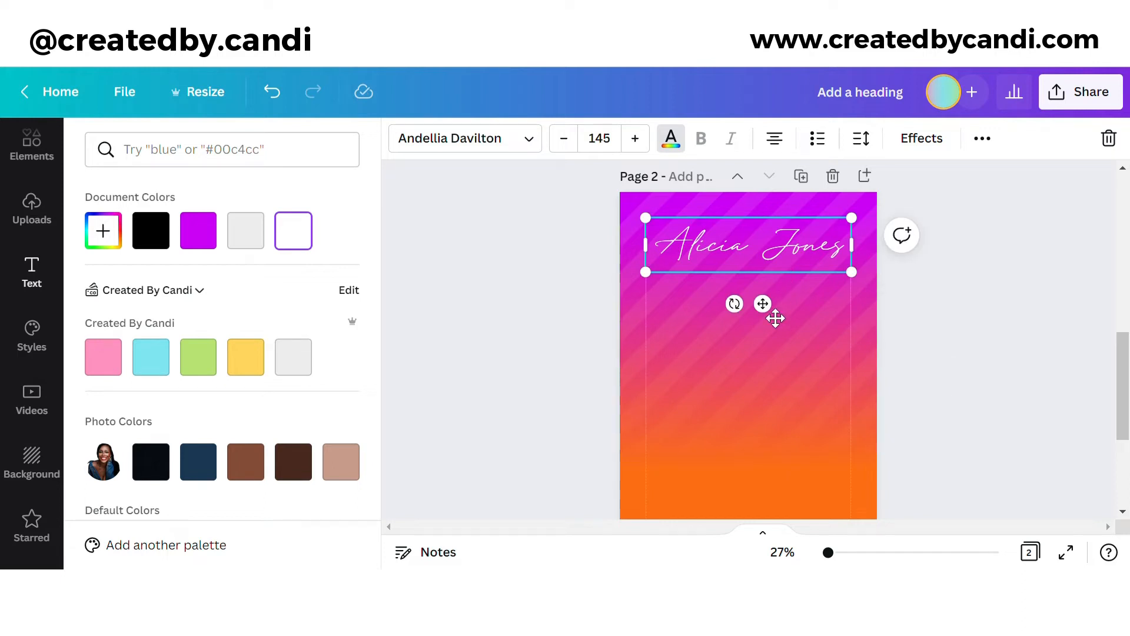
left_click_drag(776, 318, 776, 302)
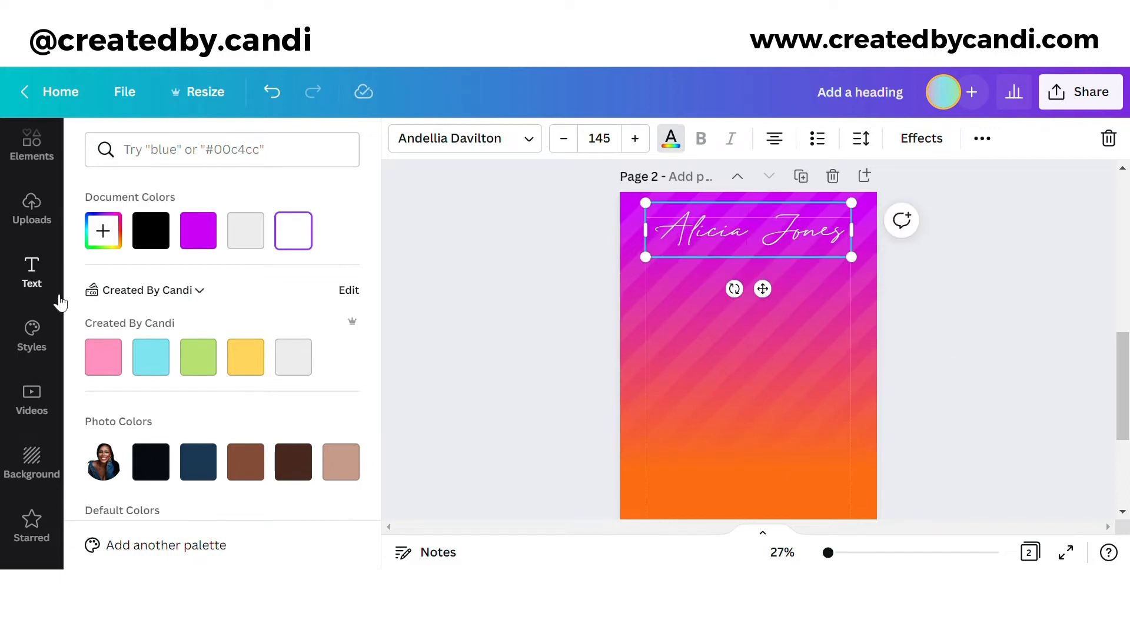
Step: Place a subheading just beneath the name
left_click(55, 294)
left_click_drag(156, 303, 742, 261)
left_click(671, 137)
Step: Make the subheading black and set its font to Garet
left_click(150, 461)
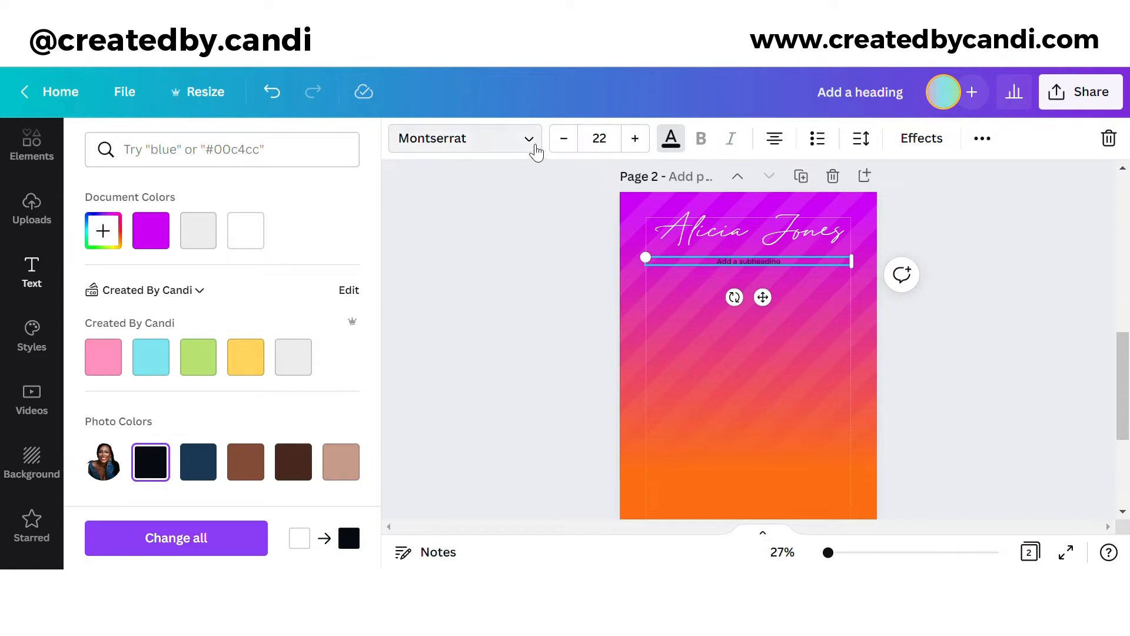
left_click(535, 151)
left_click(339, 149)
type("gar")
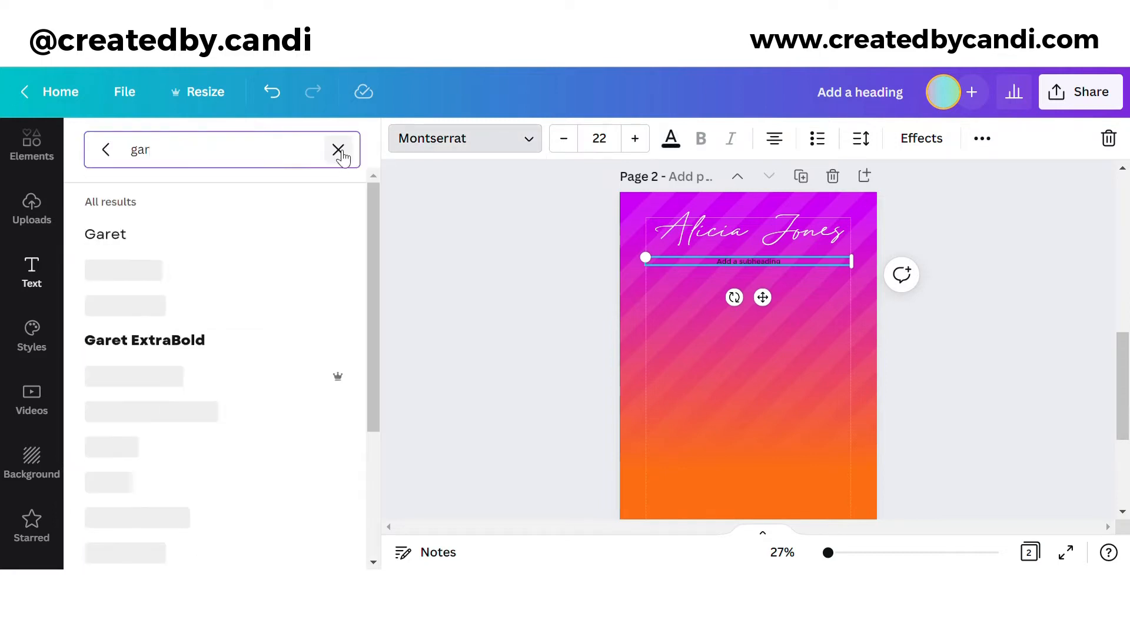
left_click(255, 237)
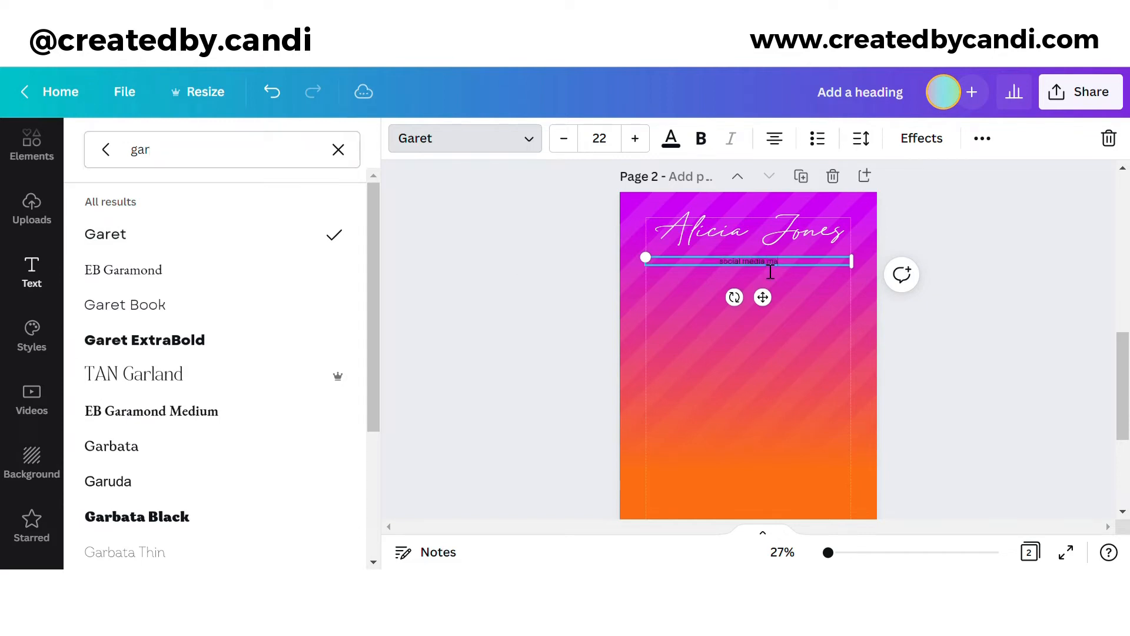
Step: Widen the title's letter spacing, shrink it to 15.7 and centre it under the name
left_click(982, 138)
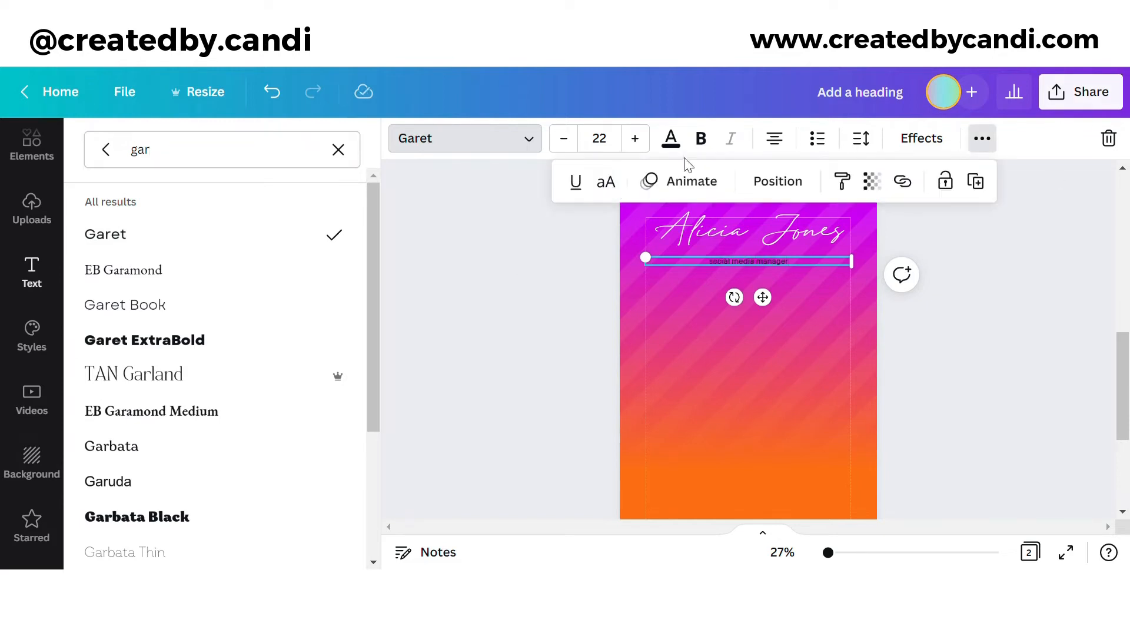
left_click_drag(840, 554, 843, 552)
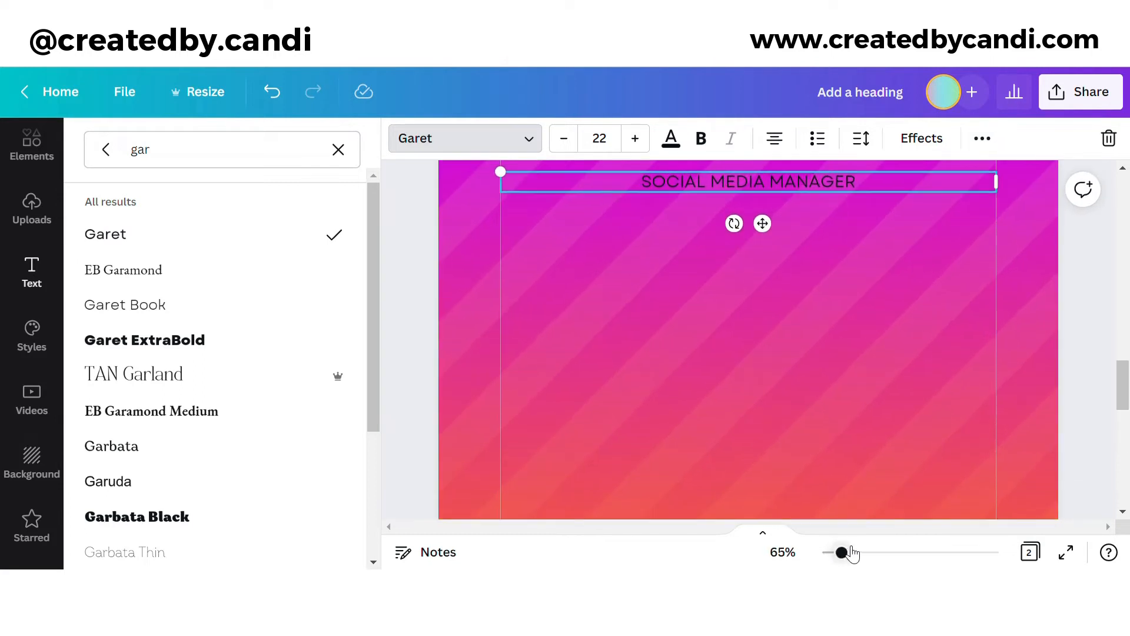
left_click(861, 138)
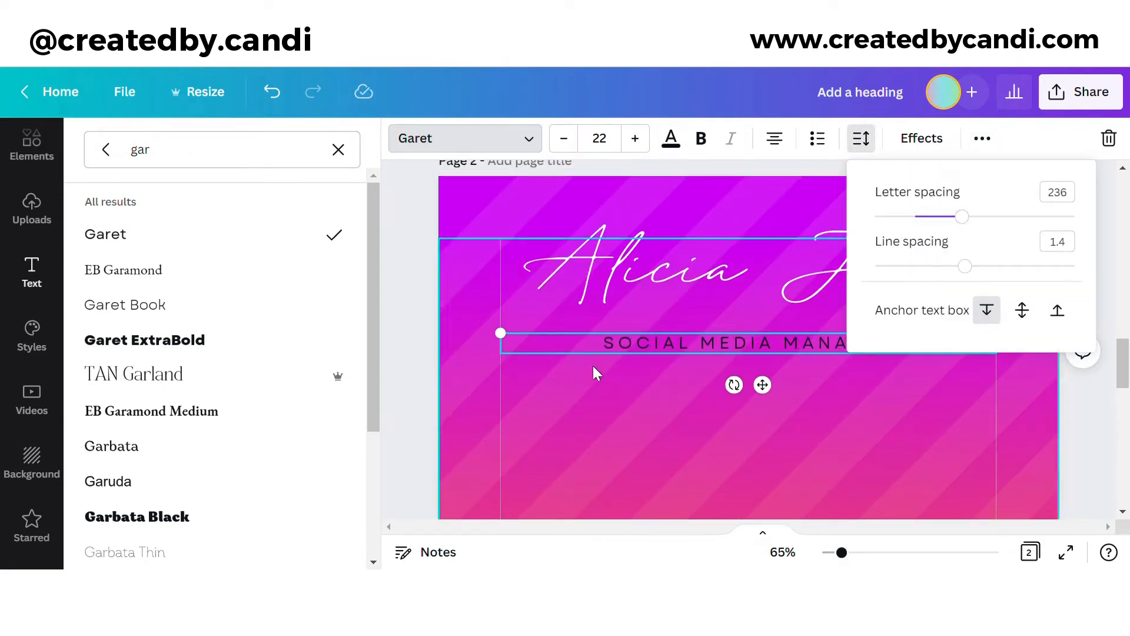
left_click_drag(501, 333, 651, 390)
left_click_drag(842, 395, 772, 365)
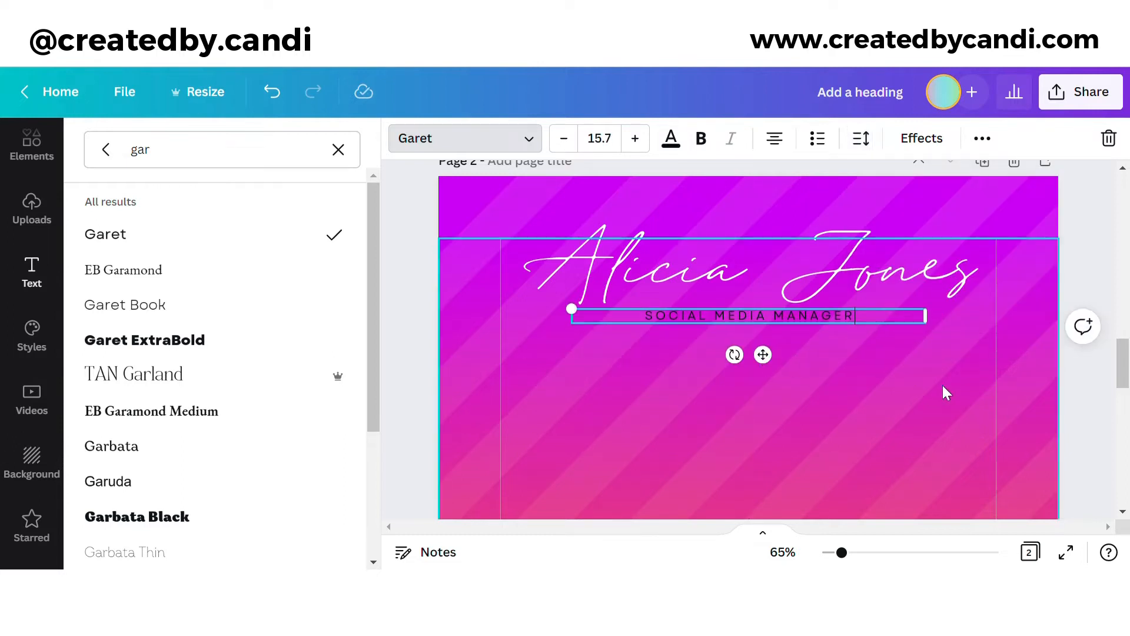
left_click(945, 393)
left_click_drag(841, 552, 829, 552)
Step: Copy the circular portrait group from page 1 and paste it onto page 2
left_click(1005, 362)
scroll(1007, 360, "down", 3)
scroll(1007, 360, "up", 3)
left_click(814, 257)
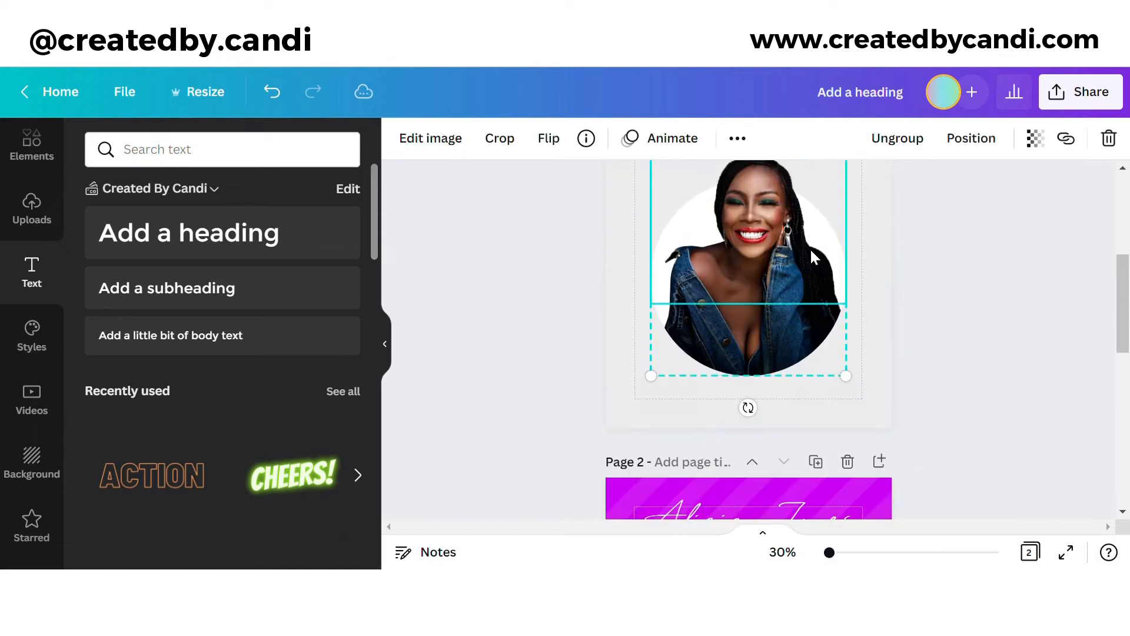
scroll(812, 256, "down", 9)
left_click(779, 282)
key("ctrl+v")
scroll(782, 288, "up", 1)
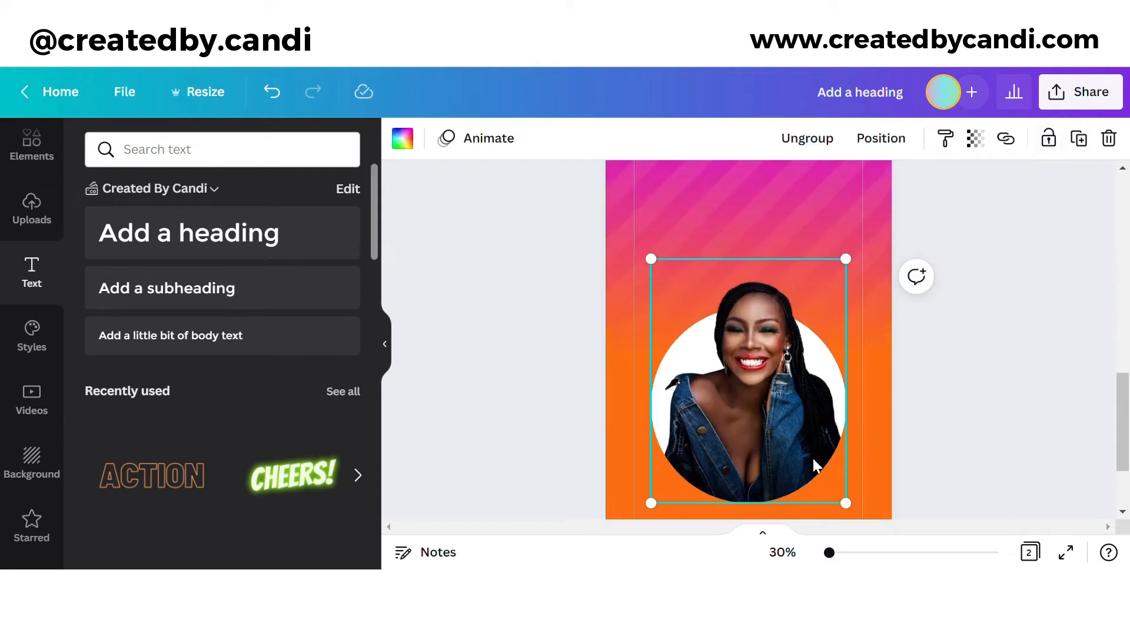
Step: Shrink the pasted portrait and position it beneath the name and title
left_click_drag(860, 517, 810, 447)
scroll(715, 453, "up", 2)
left_click_drag(715, 453, 732, 308)
left_click(974, 312)
scroll(972, 314, "down", 3)
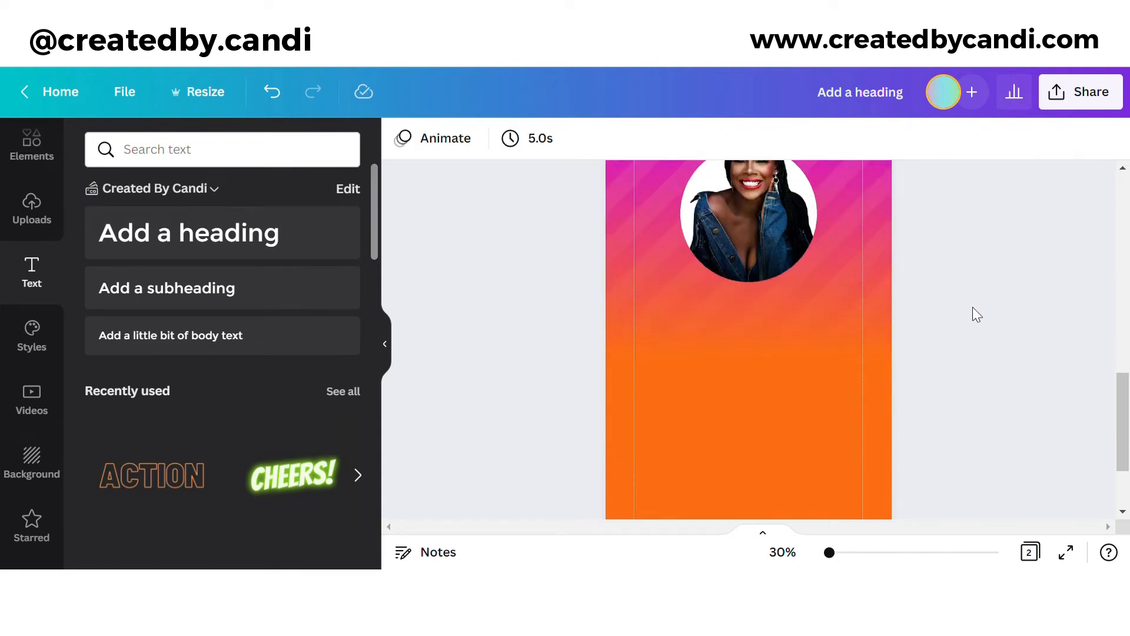
left_click(40, 222)
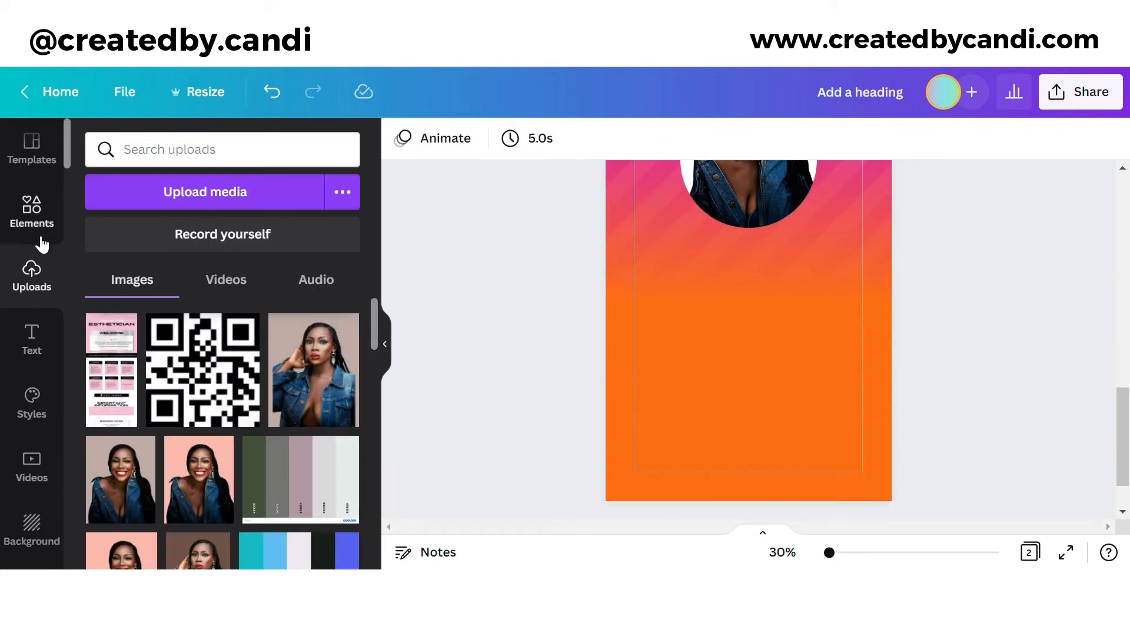
Step: Add a thin rectangle frame and resize it into a wide bar, about 840 by 95, low on page 2
left_click(42, 218)
scroll(129, 264, "down", 5)
left_click(227, 348)
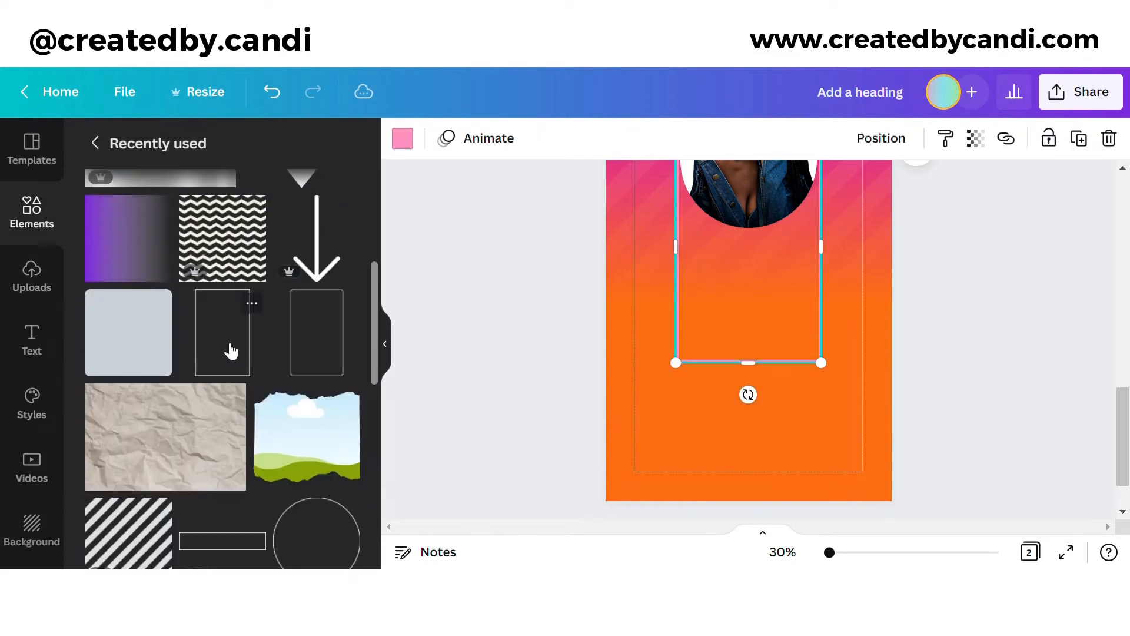
left_click_drag(759, 320, 725, 399)
left_click_drag(722, 238, 874, 473)
left_click(839, 552)
scroll(792, 430, "down", 5)
left_click_drag(752, 317, 757, 359)
left_click_drag(978, 378, 979, 343)
left_click_drag(833, 346, 830, 364)
Step: Give the bar a white border and duplicate it, placing copies above the original
left_click(402, 137)
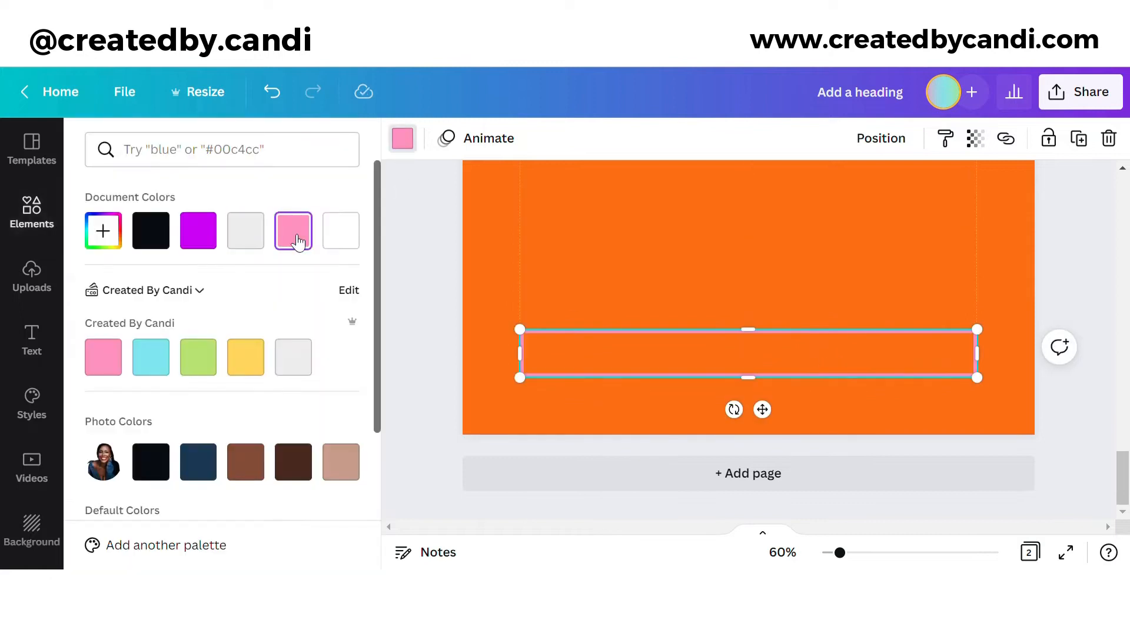
left_click(341, 230)
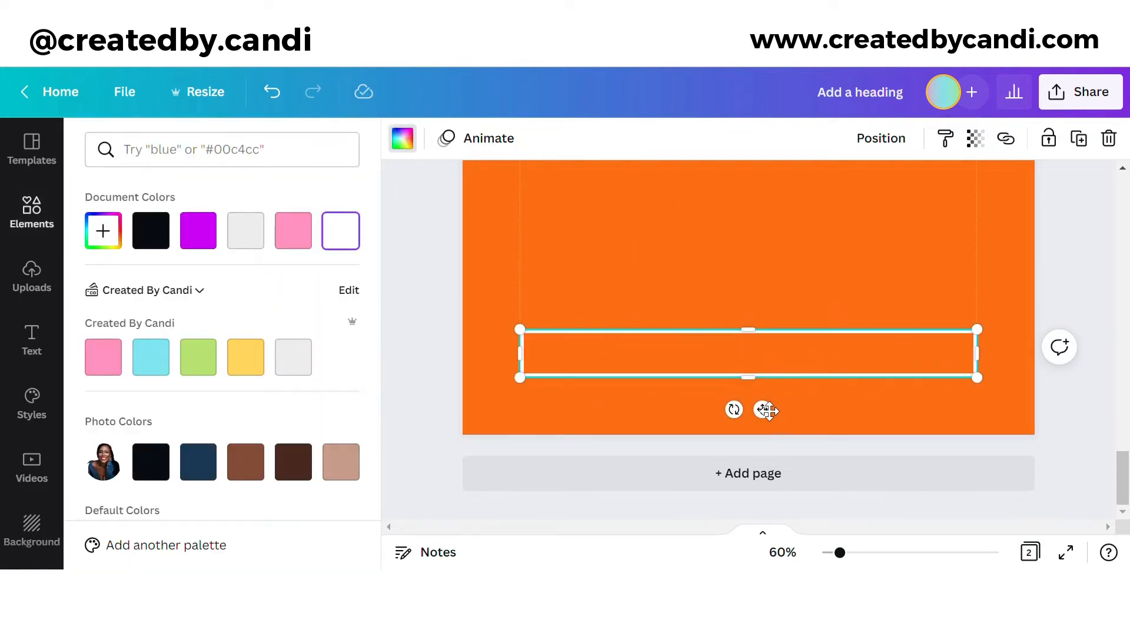
left_click(1080, 145)
left_click_drag(654, 383, 645, 305)
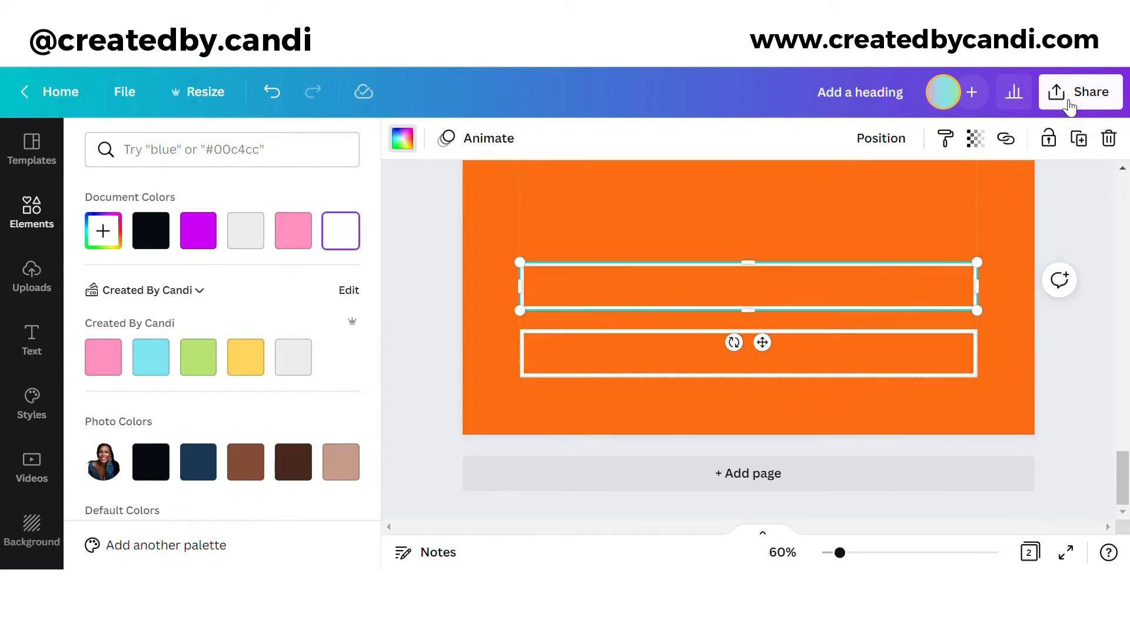
left_click(1079, 138)
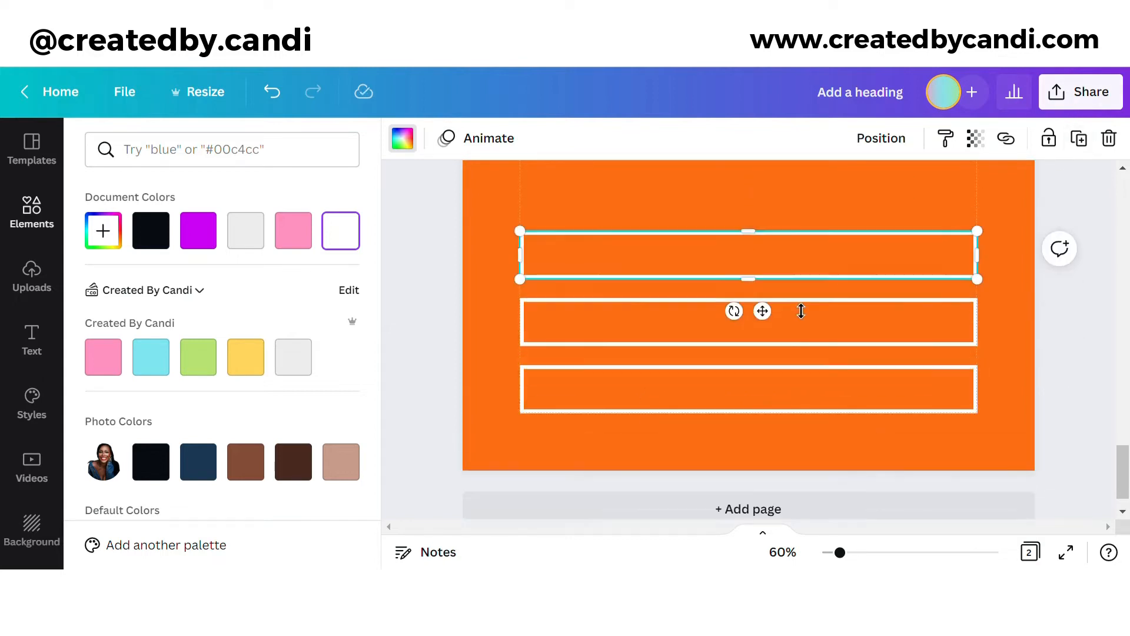
Step: Select all four bars and arrange them into an even stack
left_click_drag(1012, 457, 960, 180)
left_click(911, 139)
left_click_drag(940, 364, 1061, 400)
left_click(1058, 415)
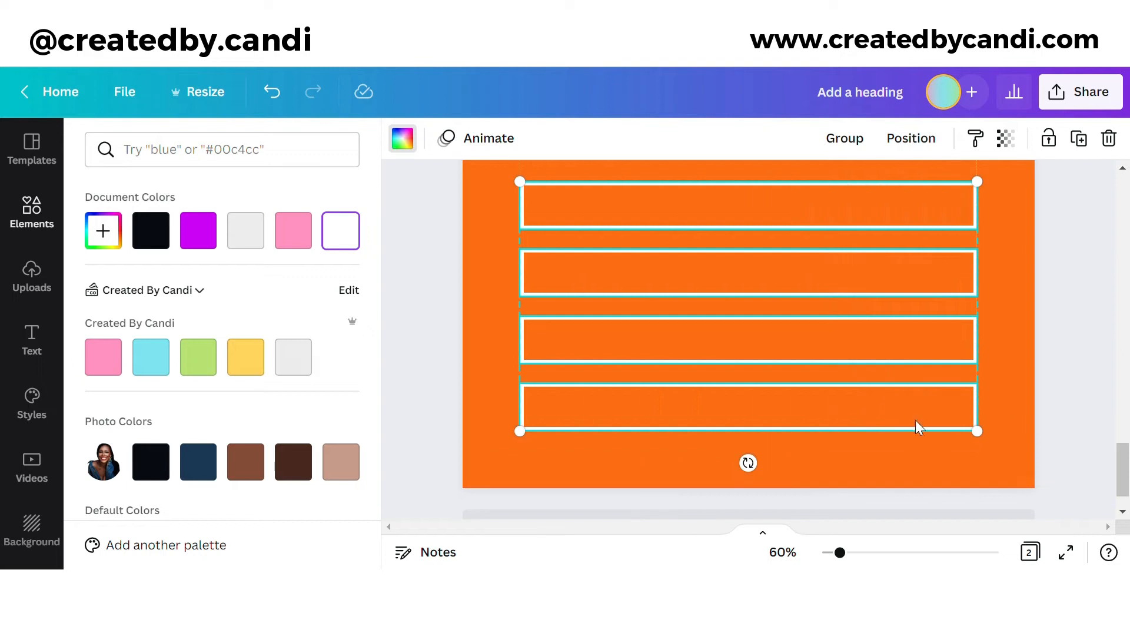
left_click_drag(888, 406, 897, 368)
left_click(1042, 396)
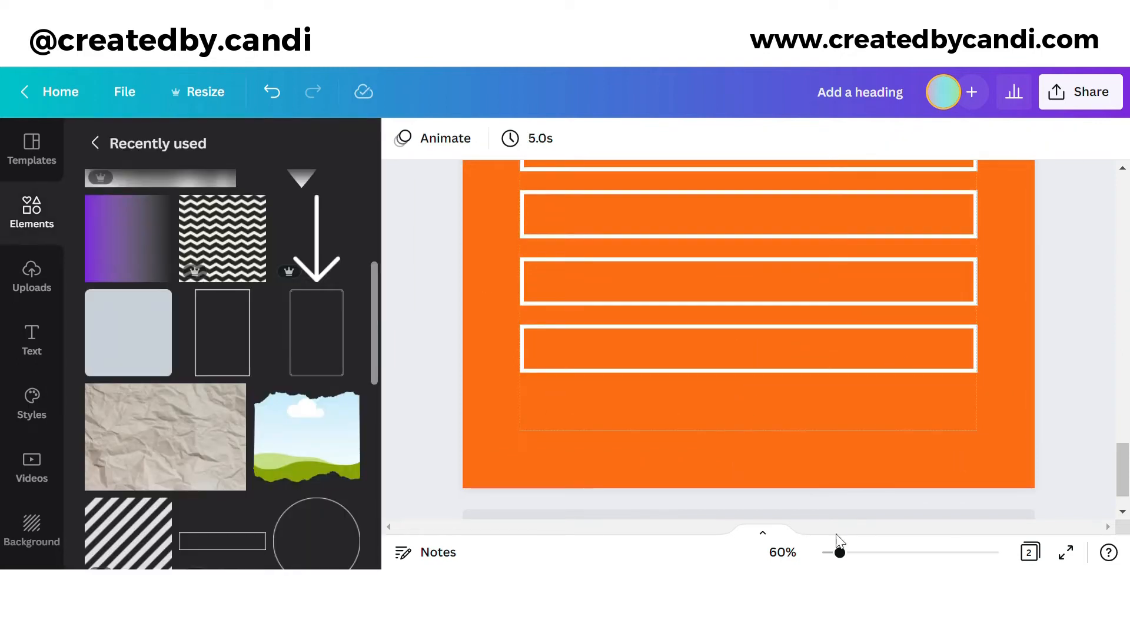
left_click_drag(840, 552, 833, 556)
scroll(1040, 370, "up", 3)
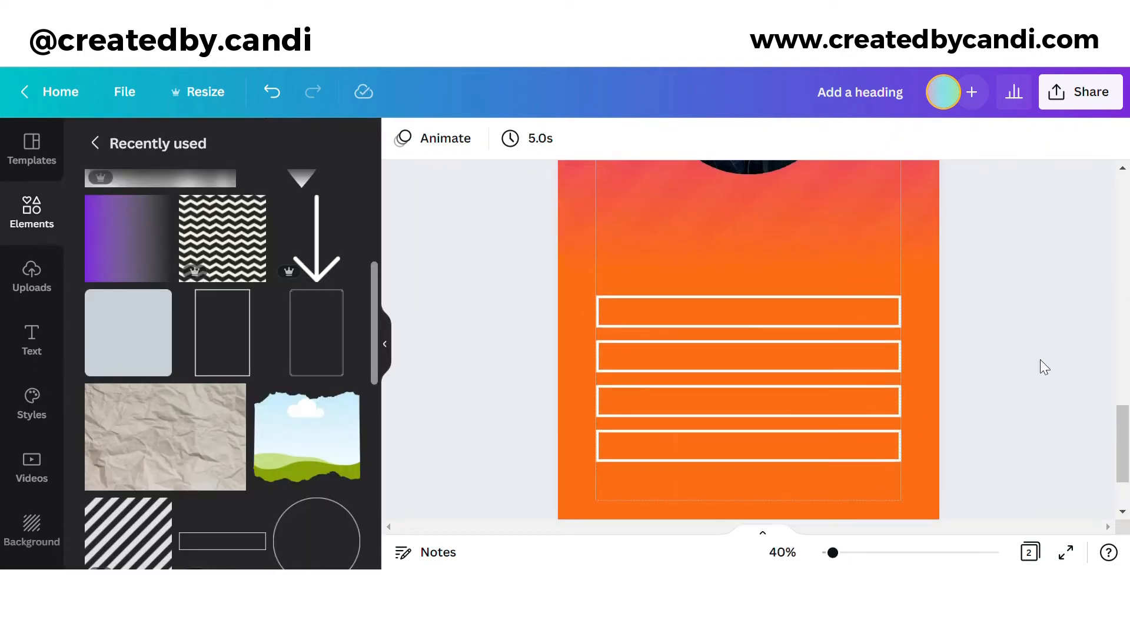
Step: Move the SOCIAL MEDIA MANAGER title below the portrait and tighten its letter spacing to 72
scroll(765, 253, "up", 5)
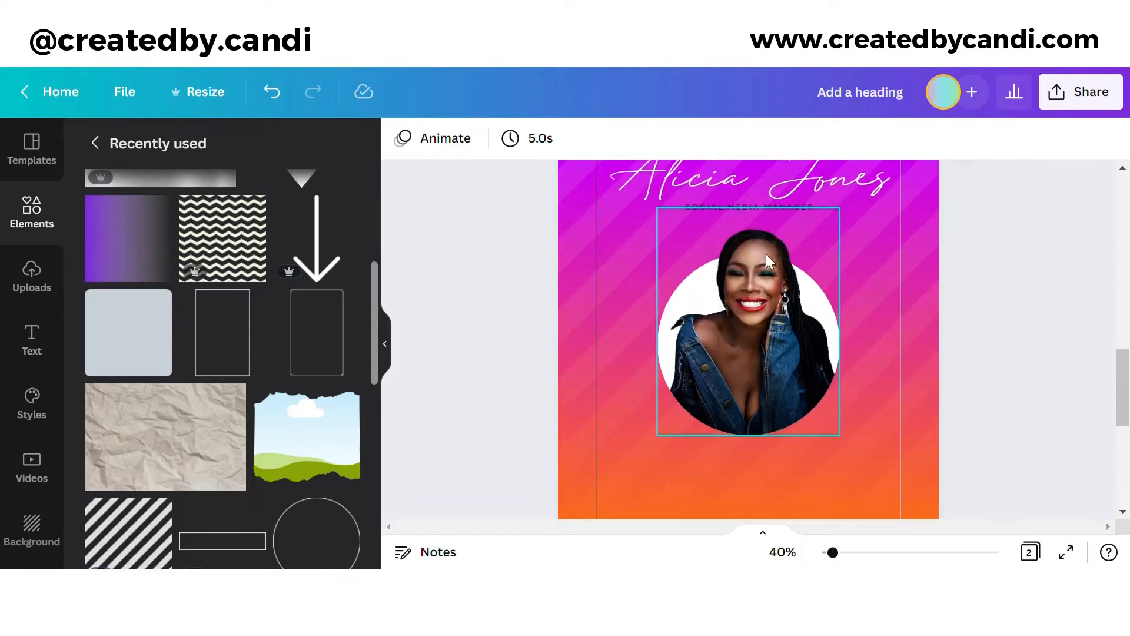
left_click(771, 206)
left_click(982, 138)
left_click_drag(762, 243, 763, 388)
left_click(860, 138)
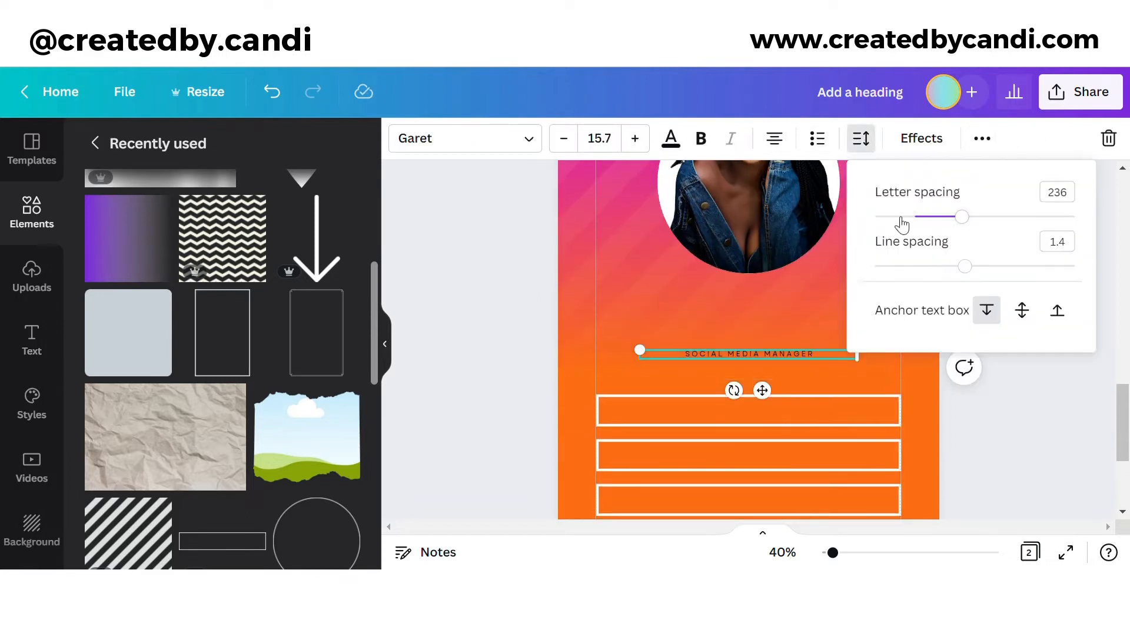
left_click_drag(900, 219, 935, 226)
Step: Increase the OFFICIAL WEBSITE label's font size to 27.7
double_click(794, 356)
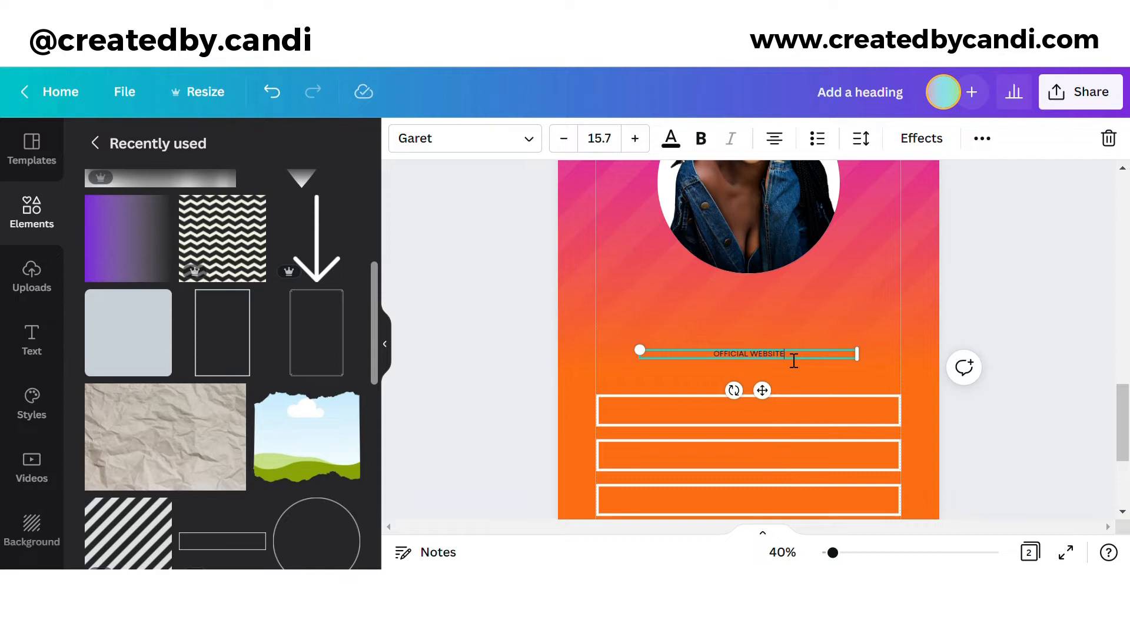
left_click(861, 138)
left_click(924, 140)
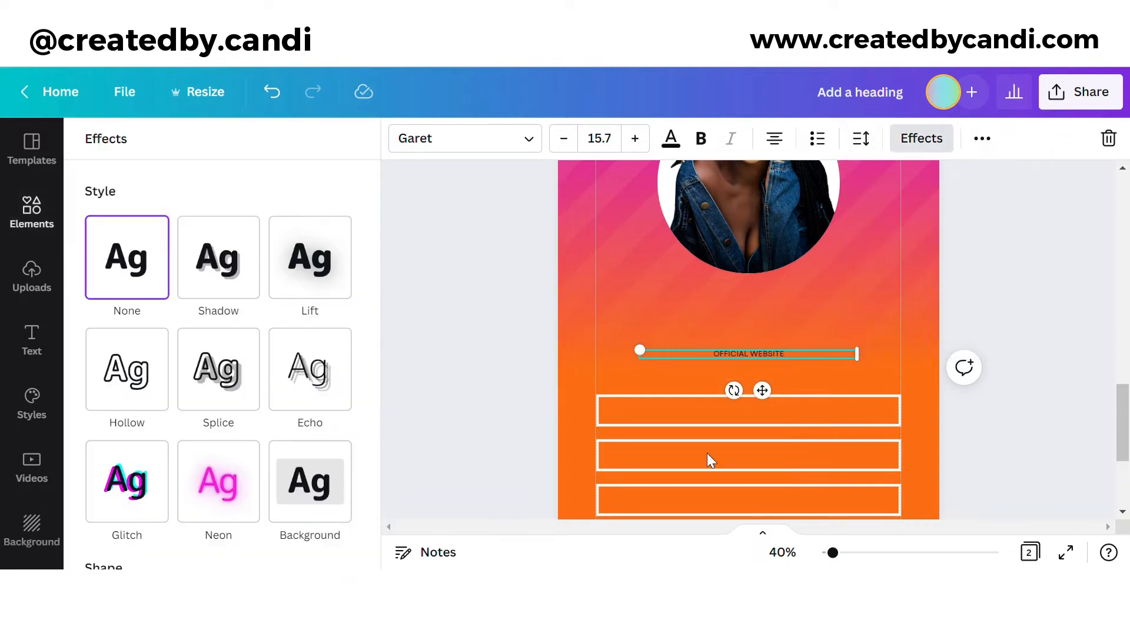
left_click(635, 138)
left_click(635, 138)
Step: Add a square shape and flatten it into a bar inside the first outline box
left_click(52, 219)
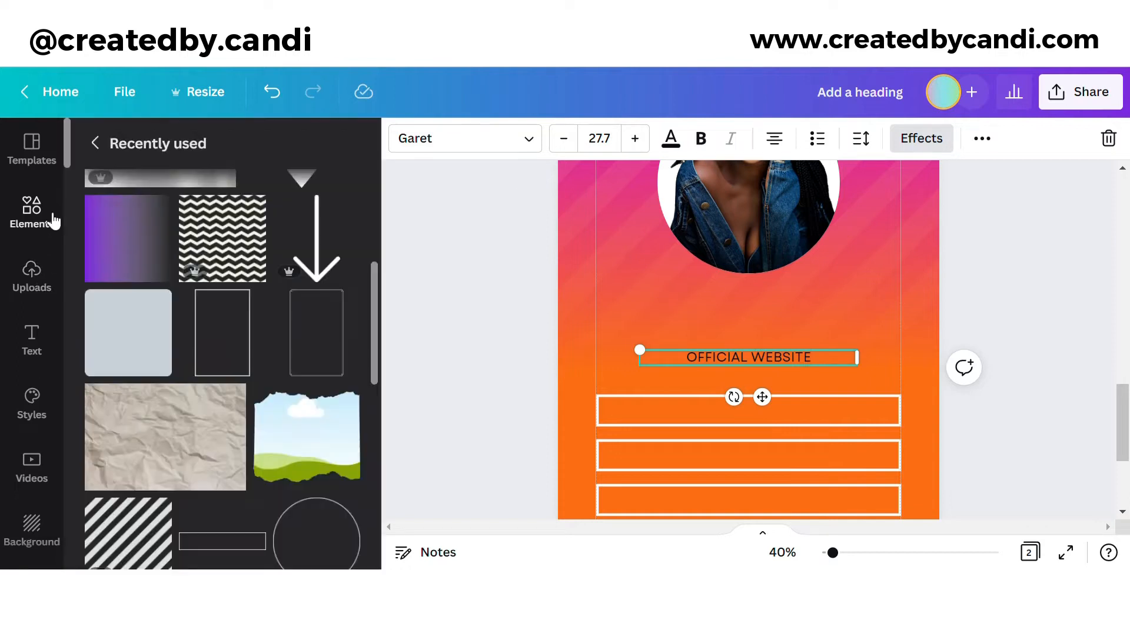
left_click(54, 221)
left_click(219, 308)
scroll(779, 297, "down", 1)
left_click_drag(782, 306, 770, 213)
left_click_drag(791, 271, 735, 301)
left_click_drag(692, 176, 699, 341)
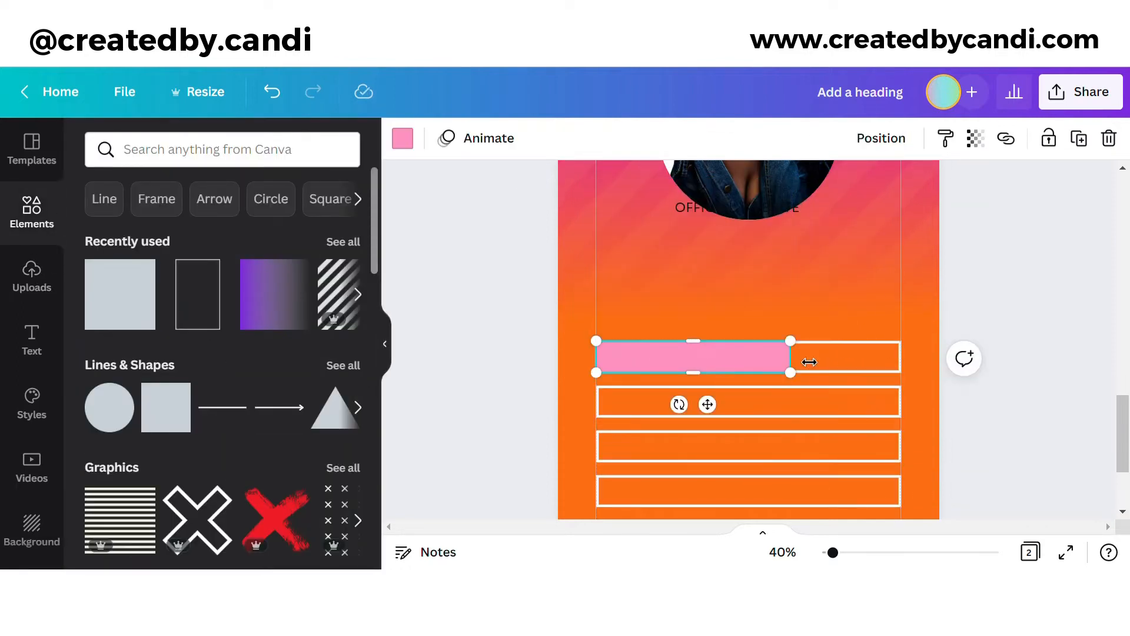
Step: Stretch the bar full width, colour it black and place white OFFICIAL WEBSITE text inside
left_click_drag(809, 361, 877, 315)
left_click(415, 149)
left_click(151, 229)
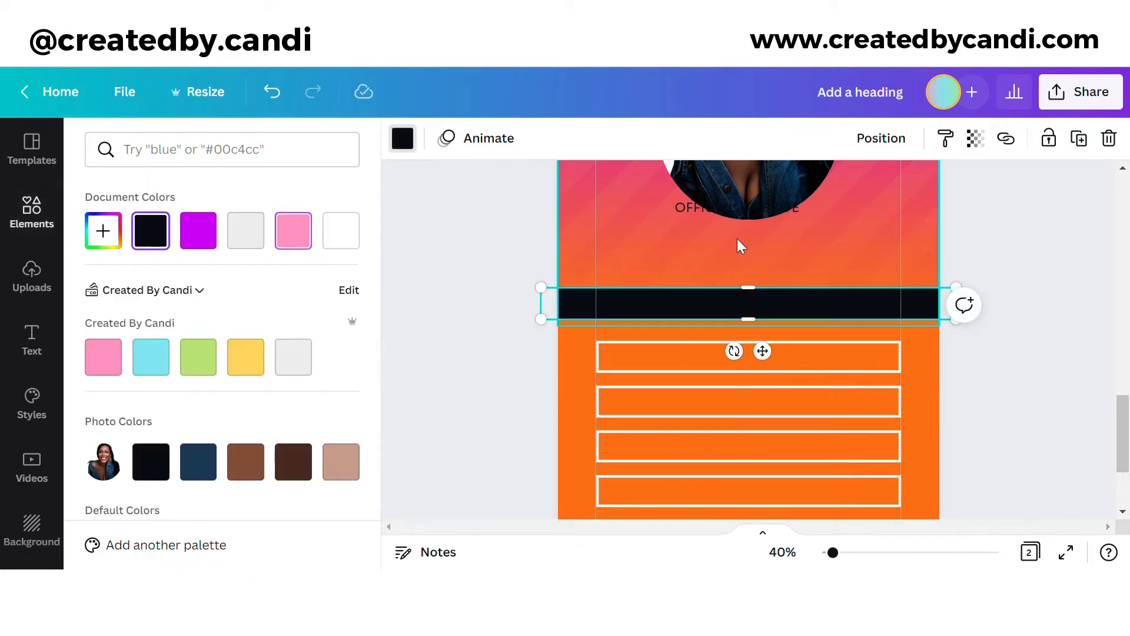
left_click_drag(751, 209, 752, 306)
left_click(671, 138)
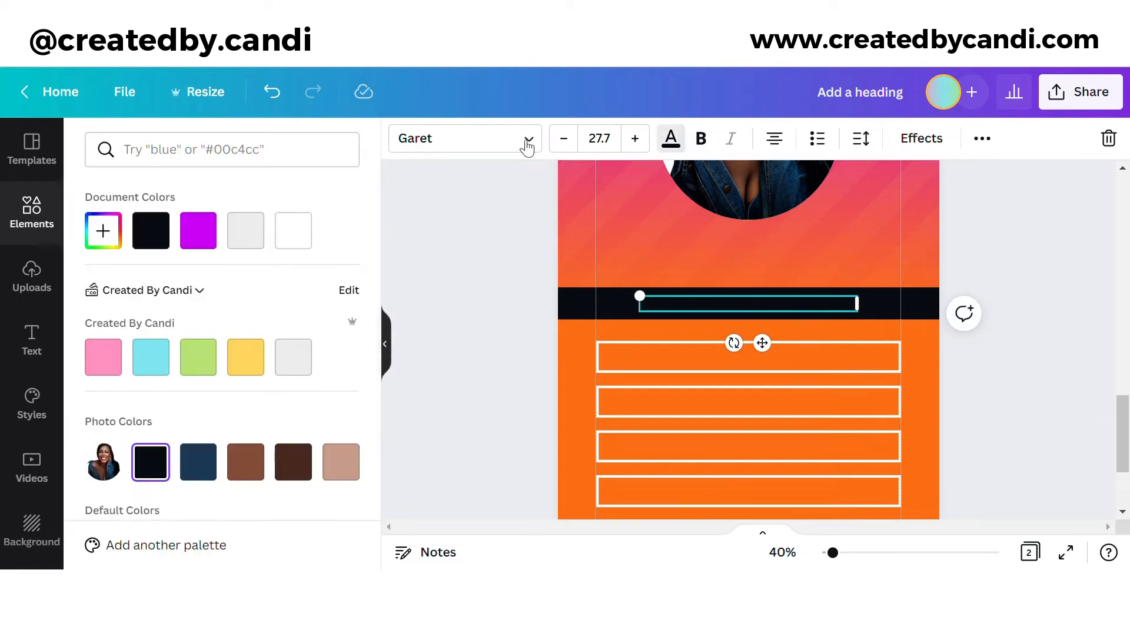
left_click(296, 230)
left_click(966, 442)
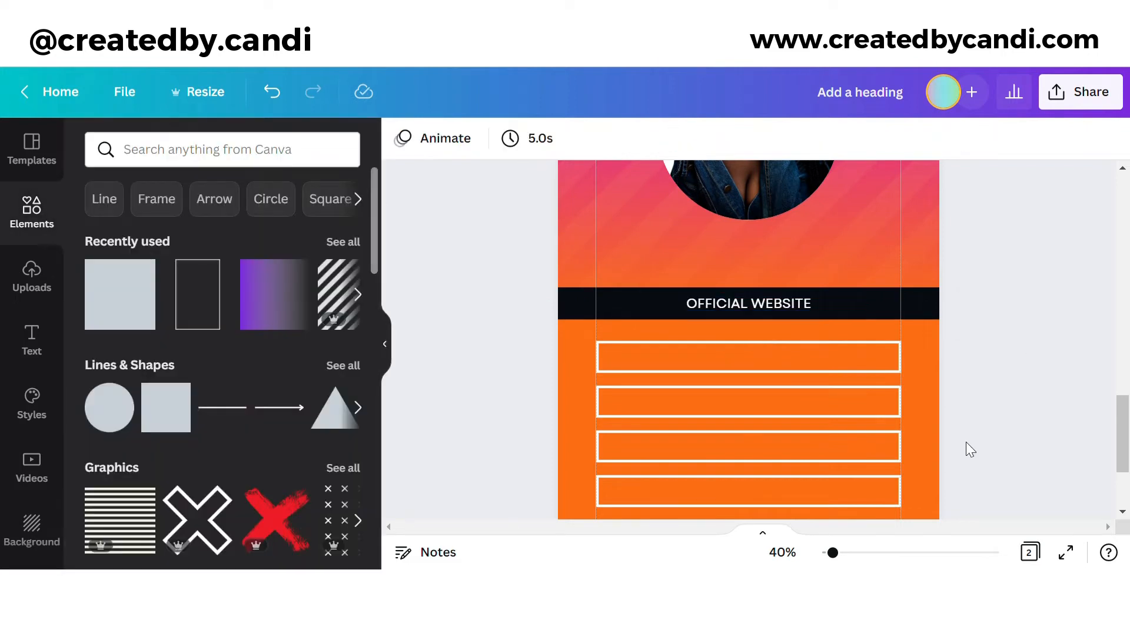
Step: Duplicate the black band and position the copy beneath the four outline boxes
scroll(944, 333, "down", 2)
scroll(944, 333, "up", 1)
left_click(875, 246)
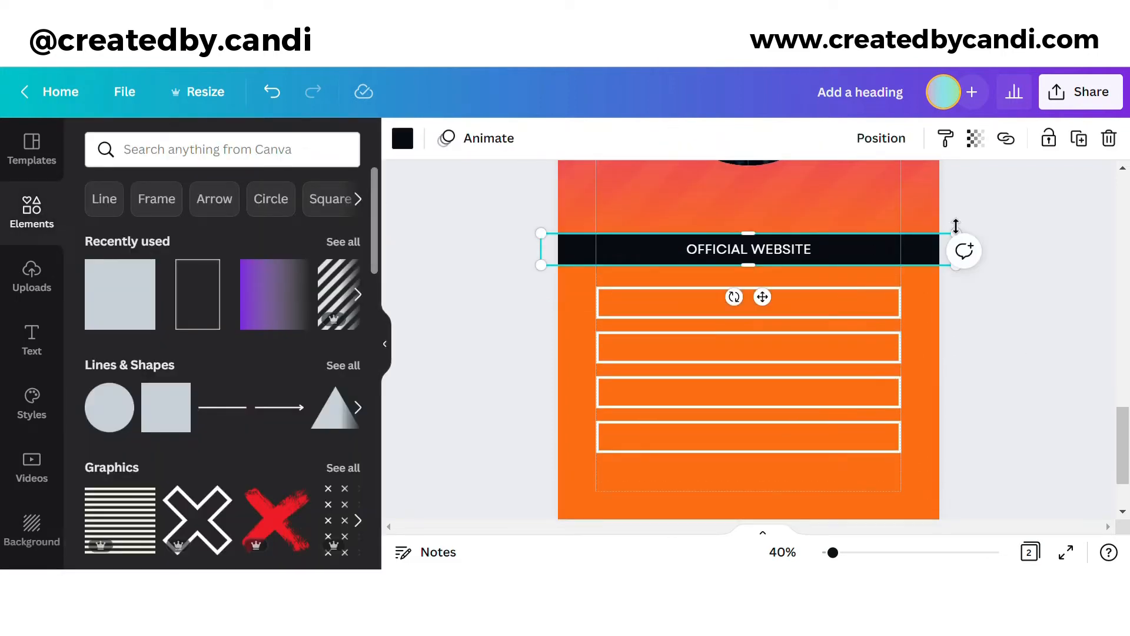
left_click(1080, 141)
left_click_drag(868, 266, 923, 399)
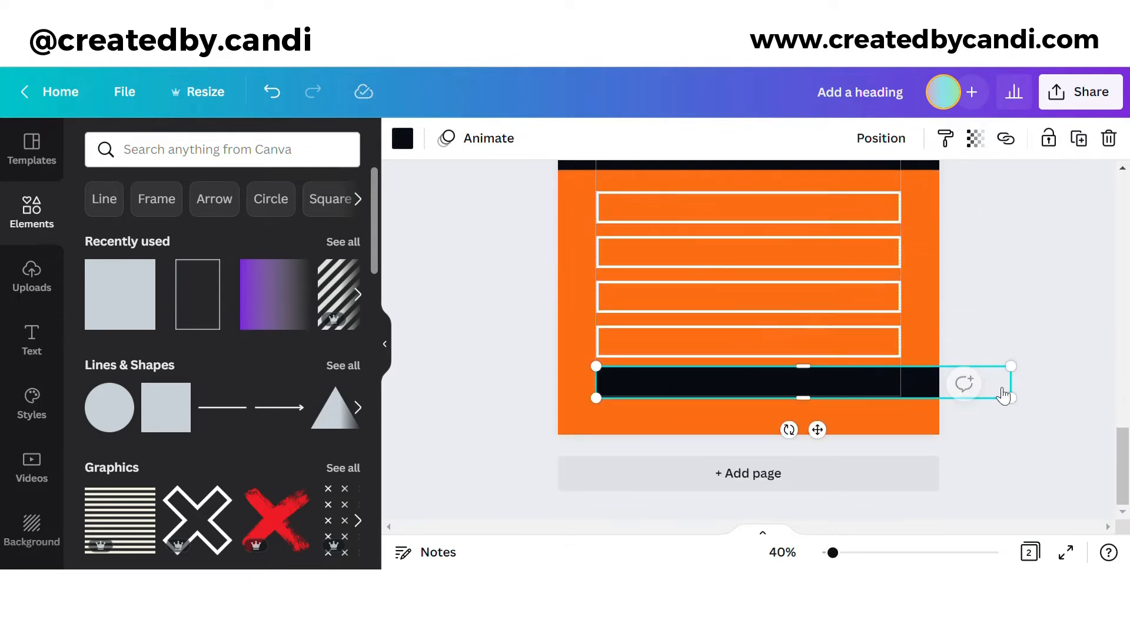
left_click_drag(1006, 395, 915, 398)
left_click(997, 346)
scroll(850, 324, "up", 3)
scroll(849, 324, "down", 2)
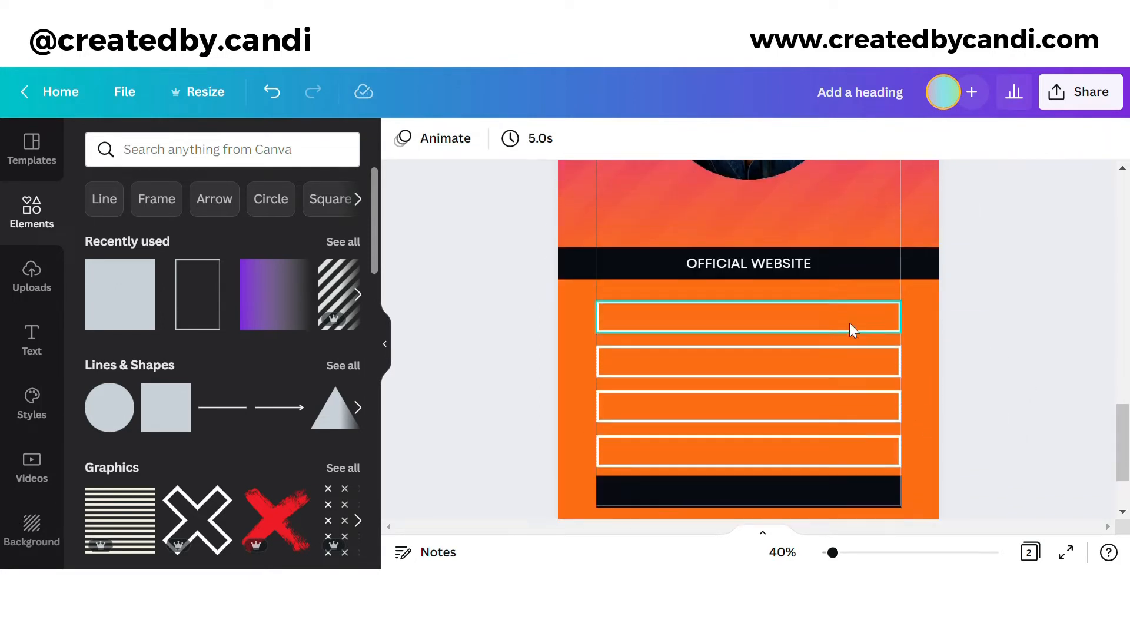
left_click(846, 208)
left_click(982, 138)
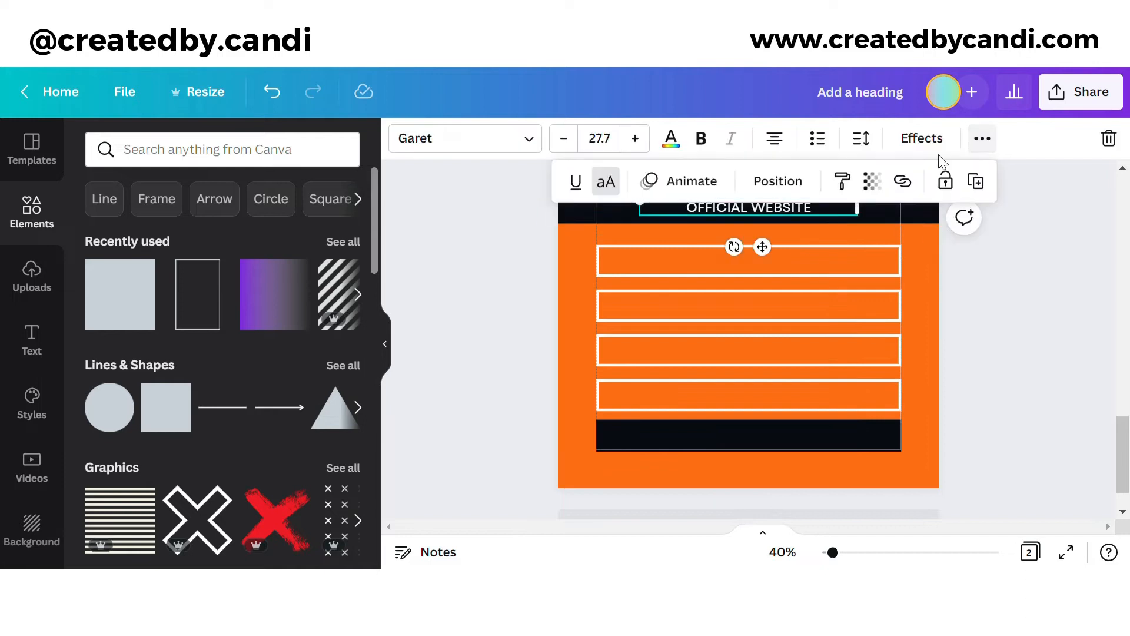
Step: Copy the label into the bottom bar as a smaller, widely spaced EMAIL placeholder line
left_click(975, 181)
left_click_drag(780, 263, 770, 484)
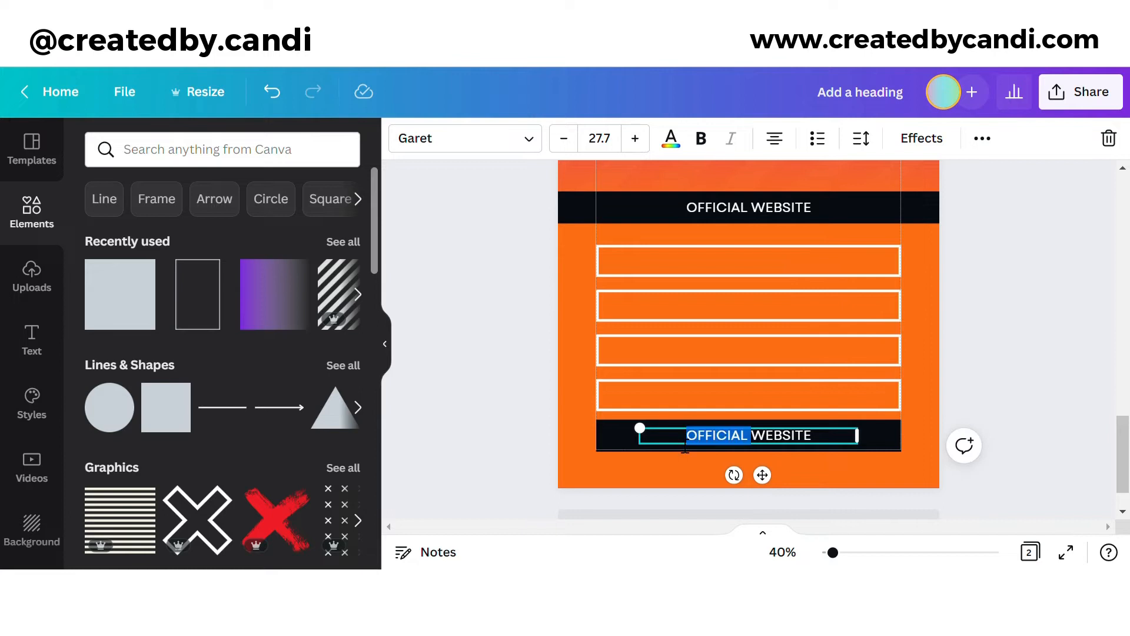
type("EMAILHERE@GMAIL.COM")
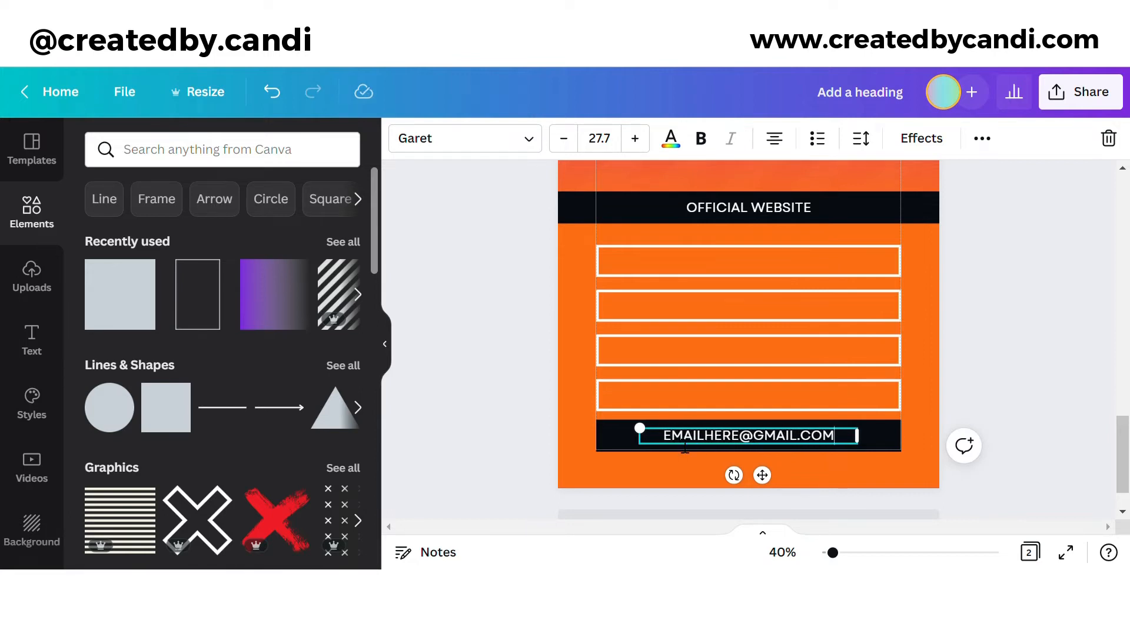
mouse_move(871, 453)
left_mouse_down()
mouse_move(756, 443)
mouse_move(779, 457)
mouse_move(785, 444)
mouse_move(815, 441)
mouse_move(921, 459)
mouse_move(869, 439)
left_mouse_up()
left_click(861, 138)
left_click_drag(918, 218, 942, 227)
mouse_move(768, 468)
left_mouse_down()
mouse_move(776, 474)
mouse_move(763, 472)
left_mouse_up()
left_click(982, 359)
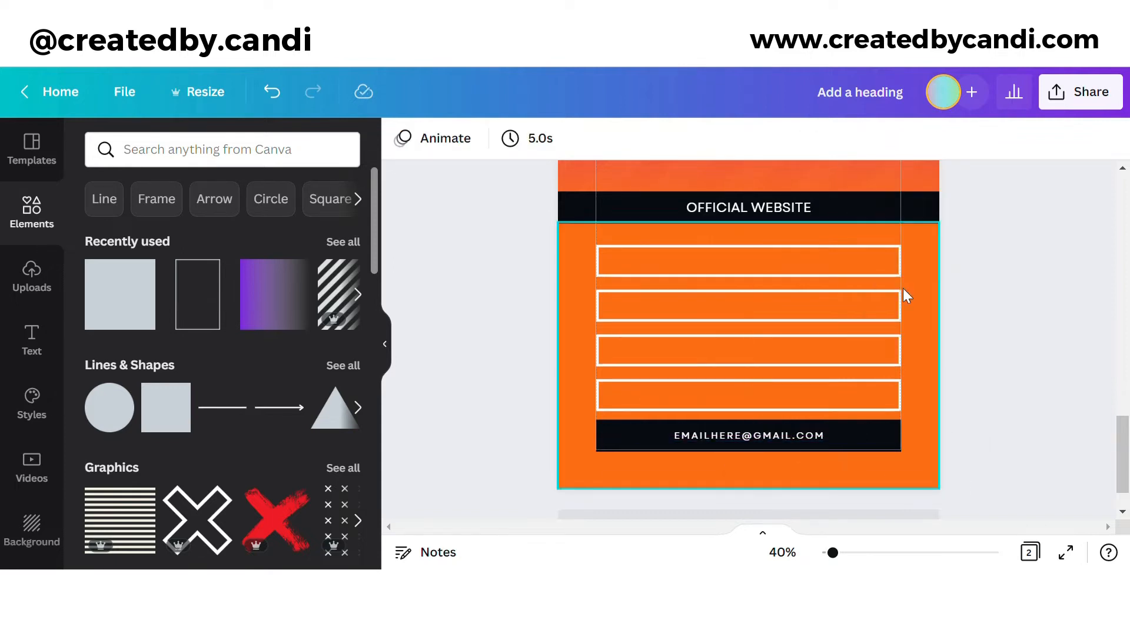
Step: Widen the heading's letter spacing, reduce it to 25.7 and centre it in the black band
scroll(903, 288, "up", 1)
left_click(681, 260)
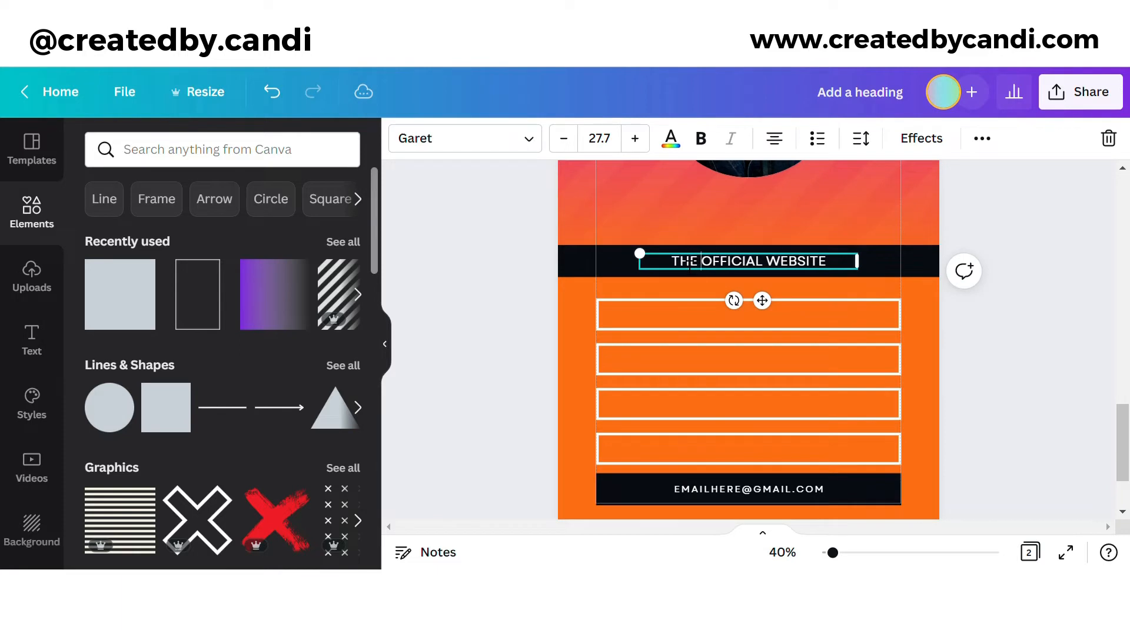
left_click_drag(843, 273, 676, 262)
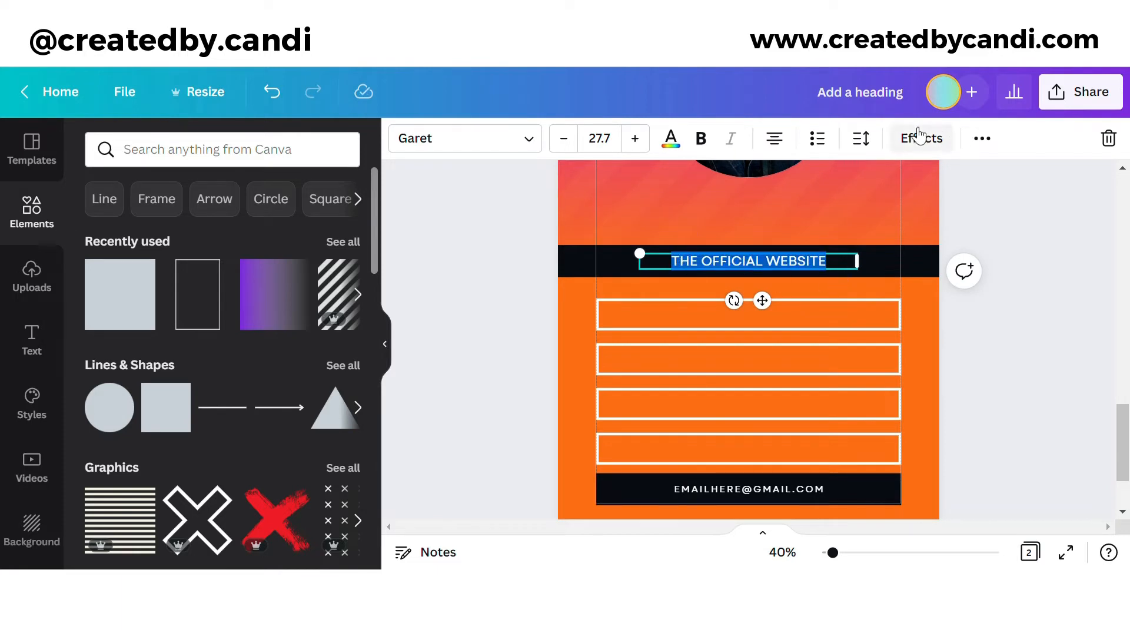
left_click(861, 138)
left_click_drag(930, 217, 955, 219)
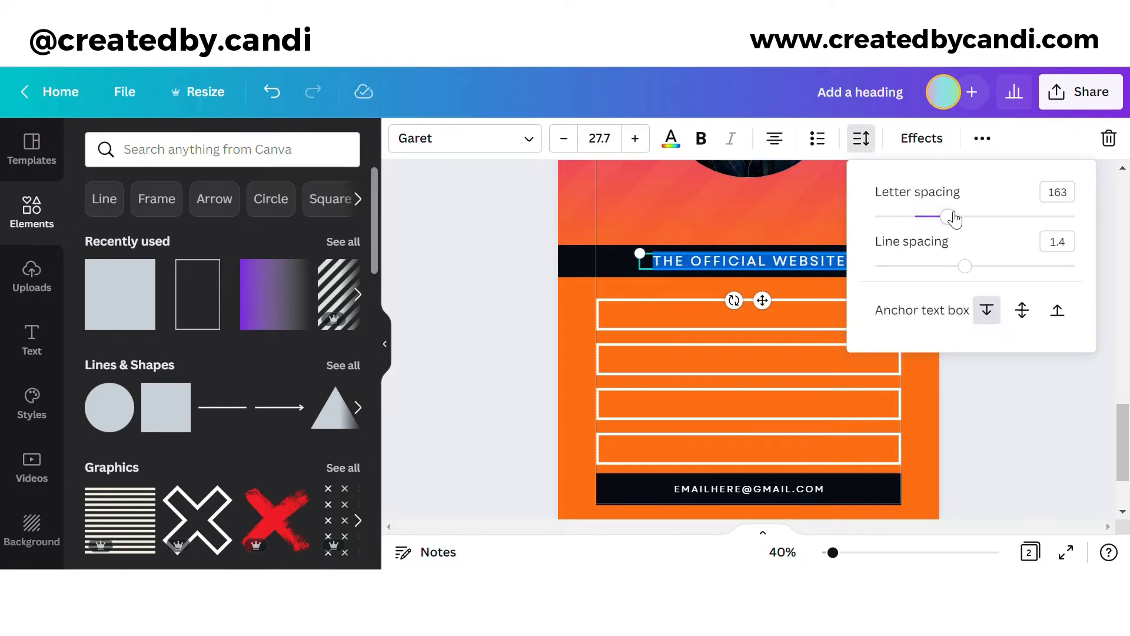
left_click(577, 144)
left_click(578, 144)
left_click(867, 143)
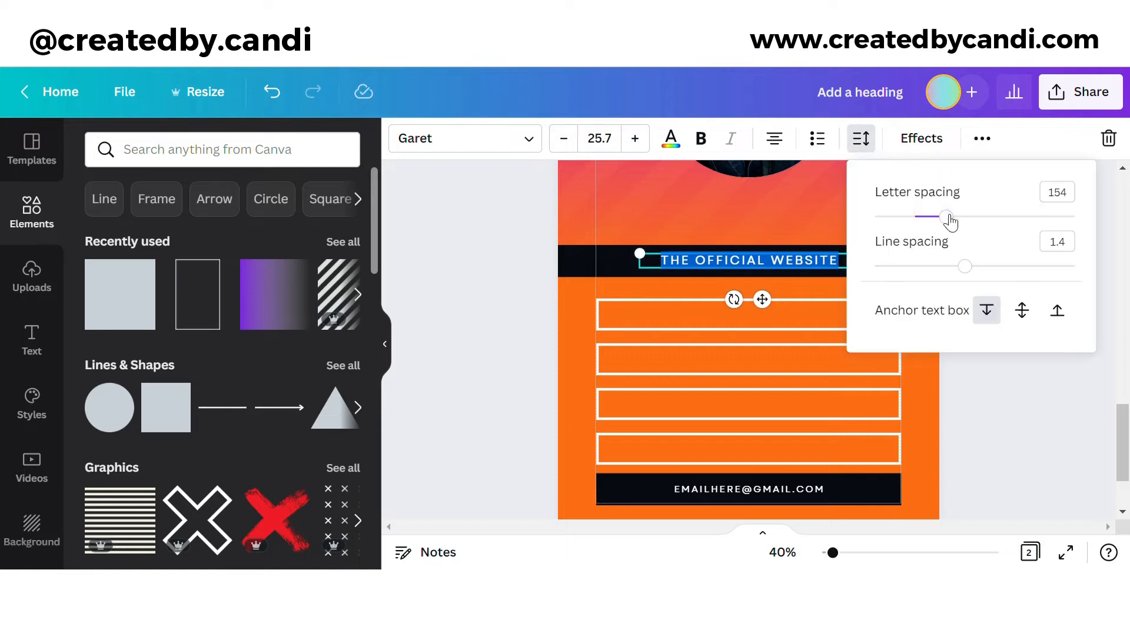
left_click_drag(952, 217, 955, 217)
left_click(995, 418)
left_click_drag(762, 299, 773, 310)
left_click(817, 220)
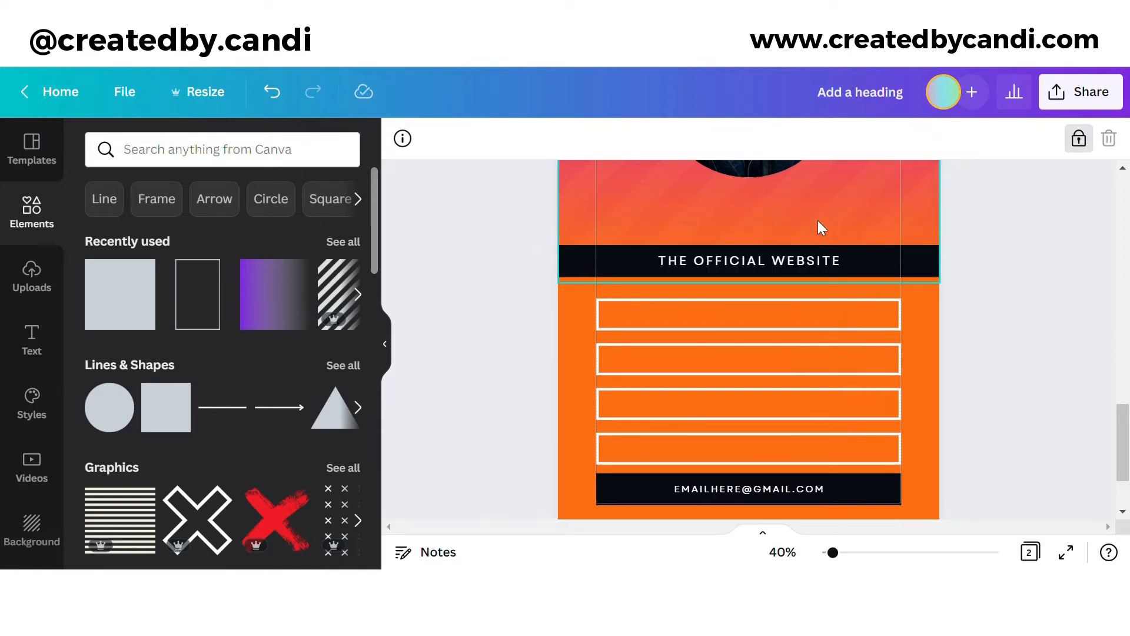
scroll(824, 235, "up", 4)
scroll(824, 242, "down", 5)
left_click(798, 265)
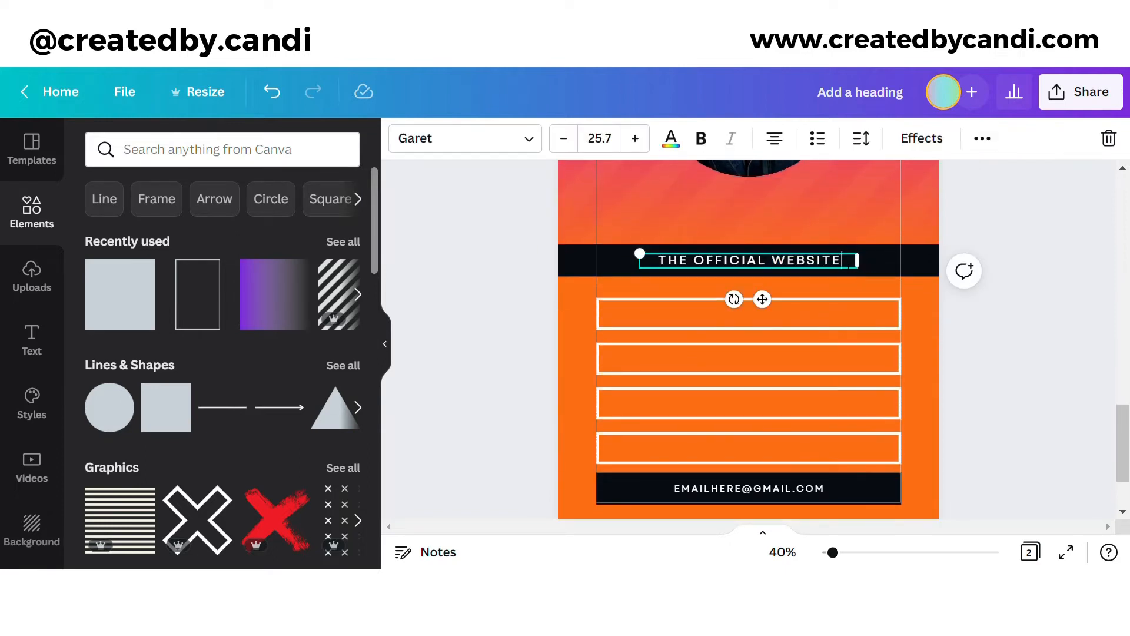
left_click_drag(857, 261, 732, 277)
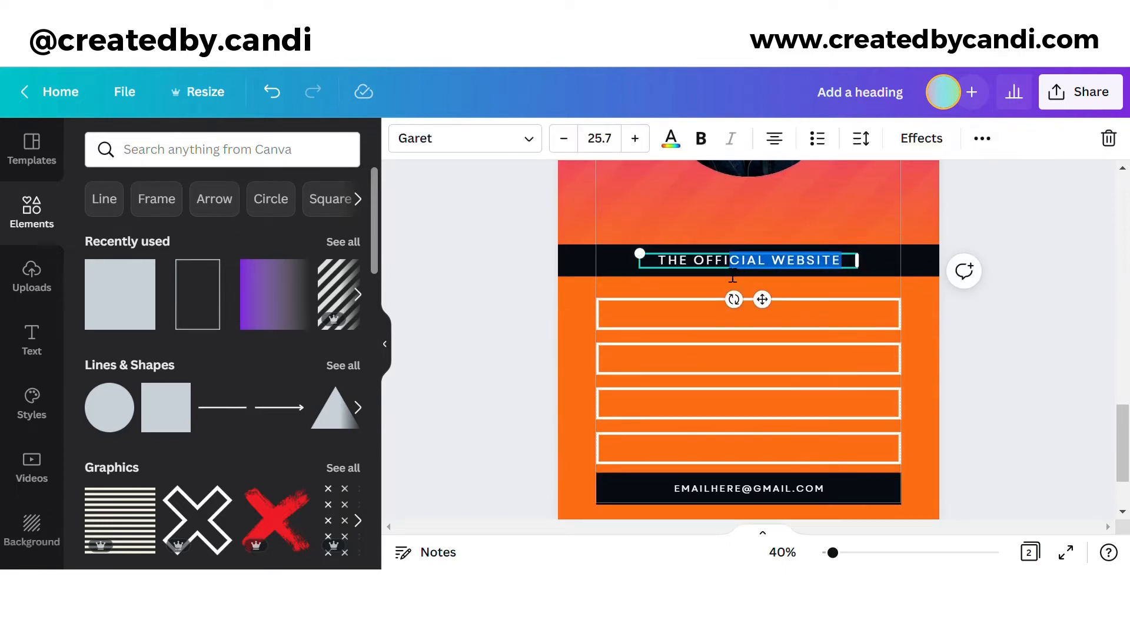
left_click(970, 138)
left_click(903, 183)
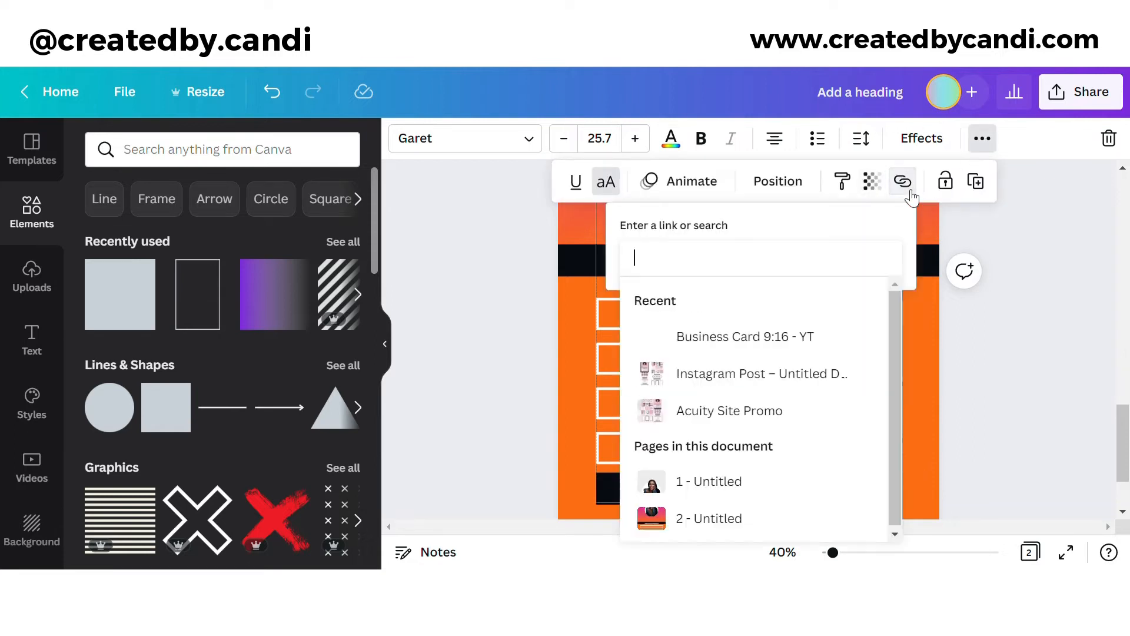
type("www.web")
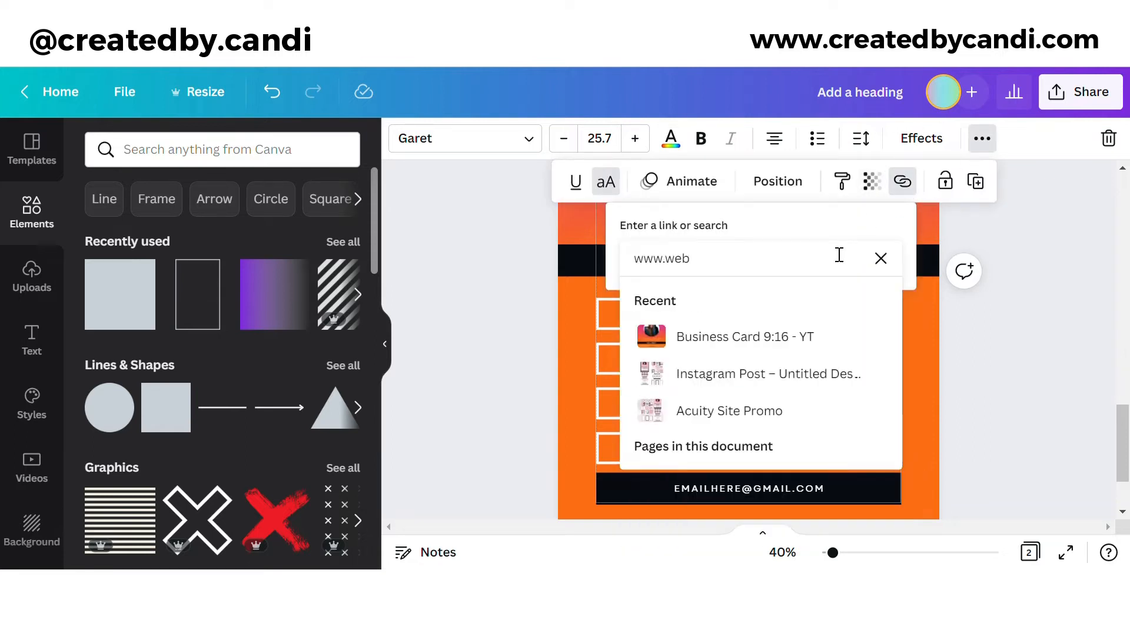
type("sitehere.com")
key("Return")
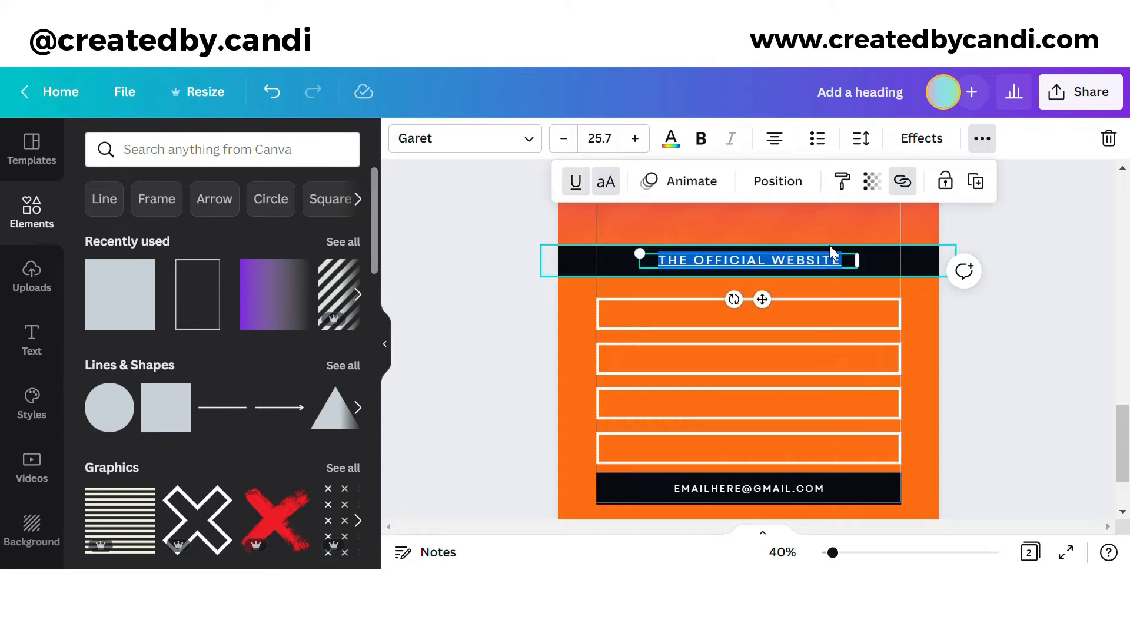
left_click(965, 328)
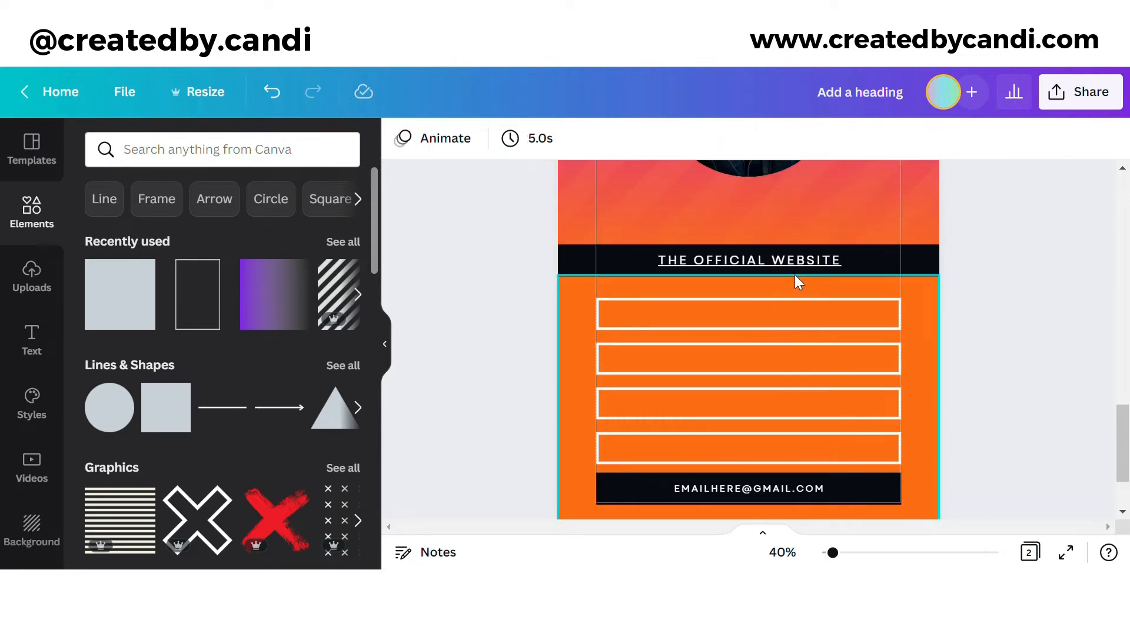
scroll(952, 506, "down", 1)
left_click_drag(933, 472, 871, 118)
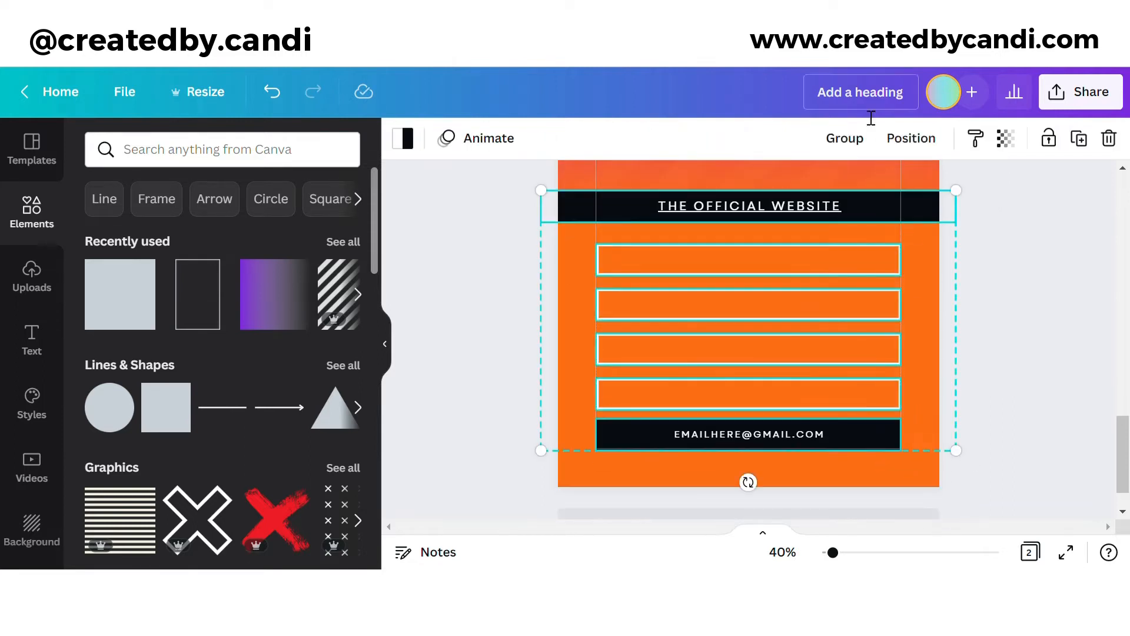
Step: Space the four outlined link boxes evenly
left_click(911, 138)
left_click(618, 479)
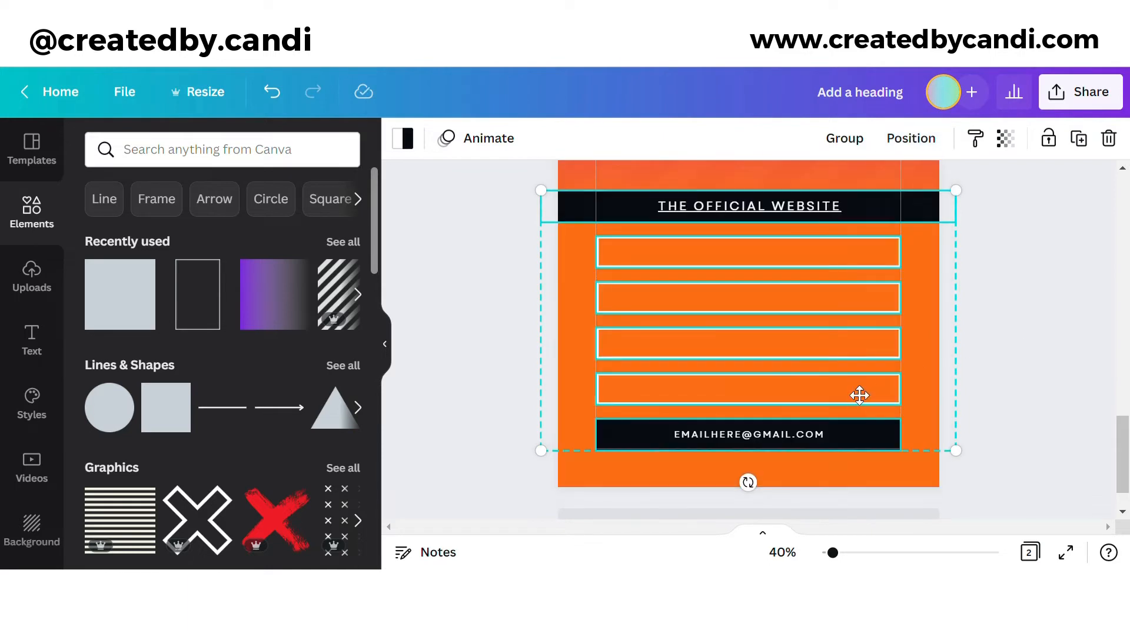
left_click(994, 370)
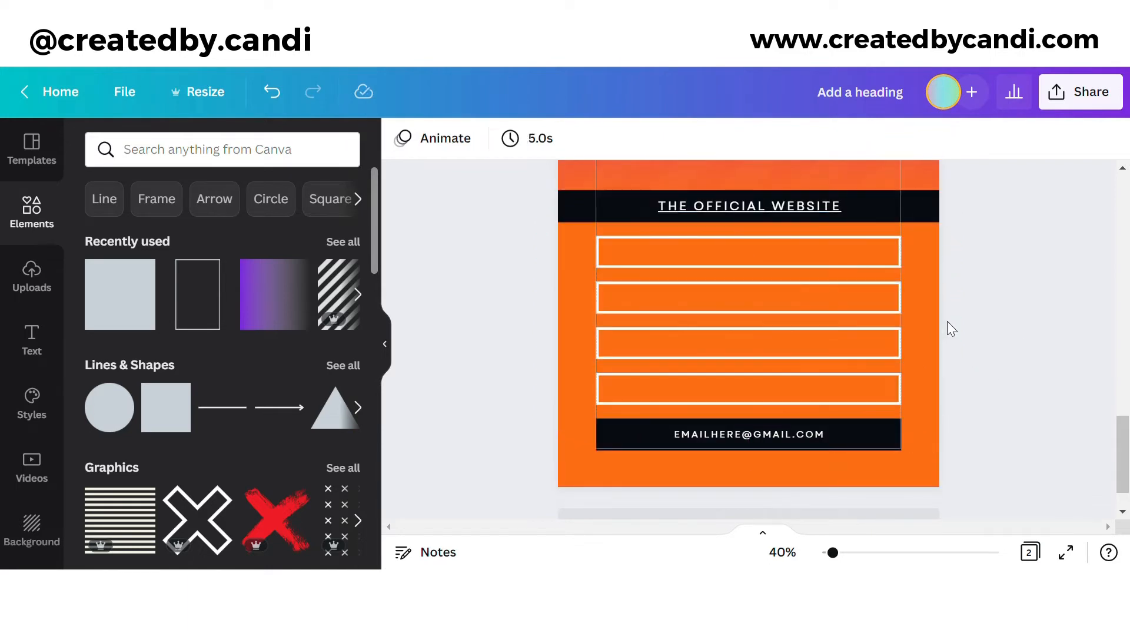
Step: Copy THE OFFICIAL WEBSITE heading into the first box as a black, centred INSTAGRAM label
left_click(747, 209)
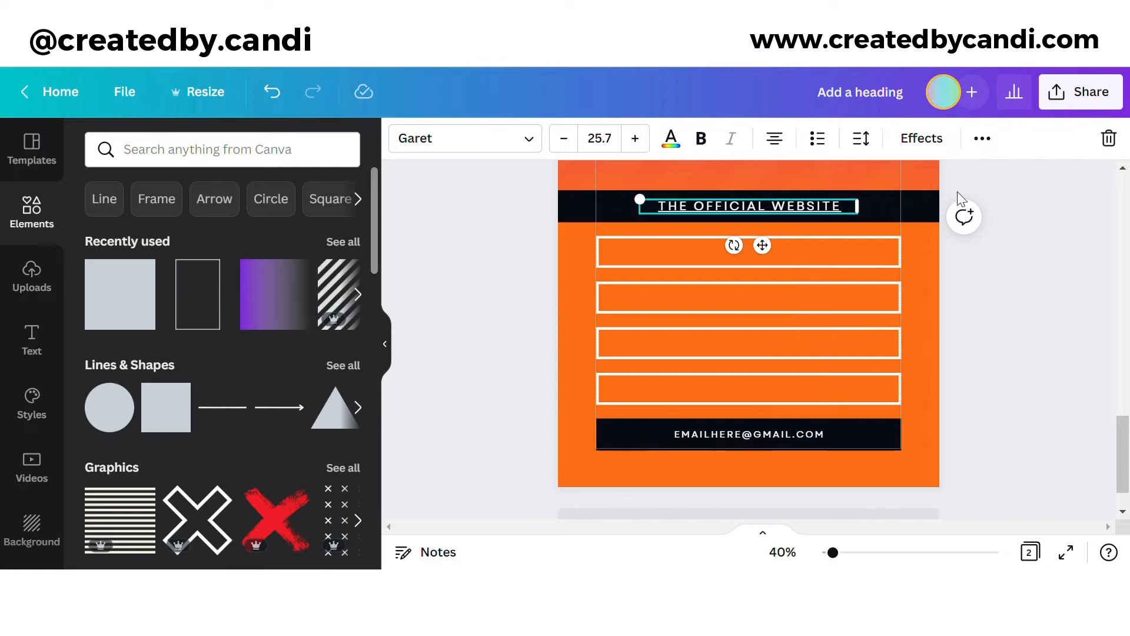
left_click(983, 139)
left_click(981, 181)
left_click_drag(806, 215, 805, 263)
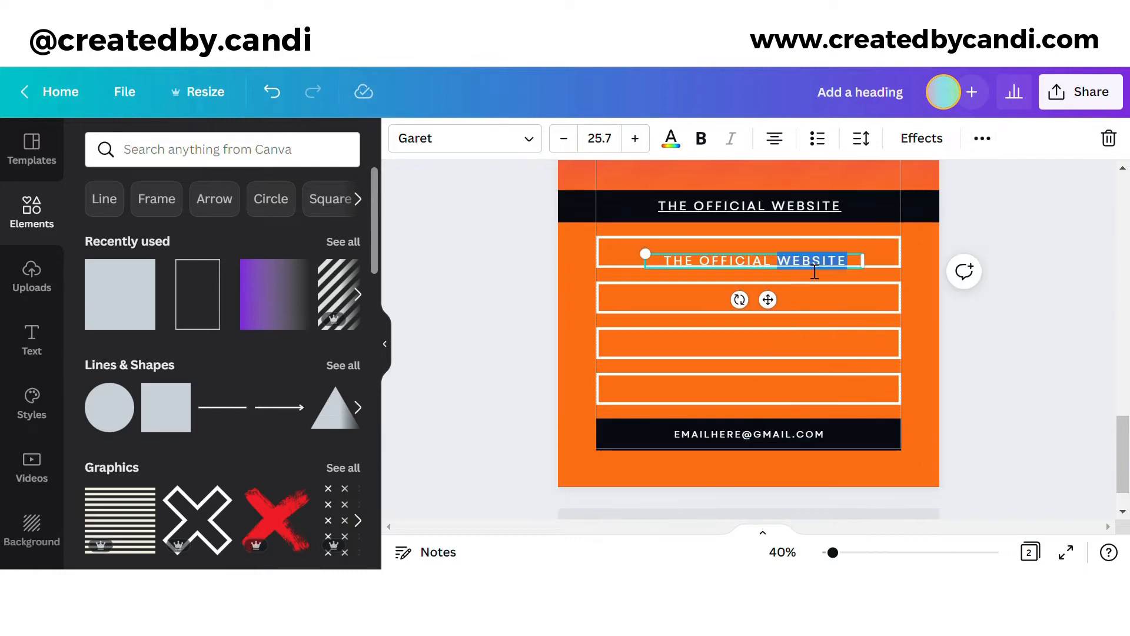
triple_click(814, 271)
type("INSTAGRAM")
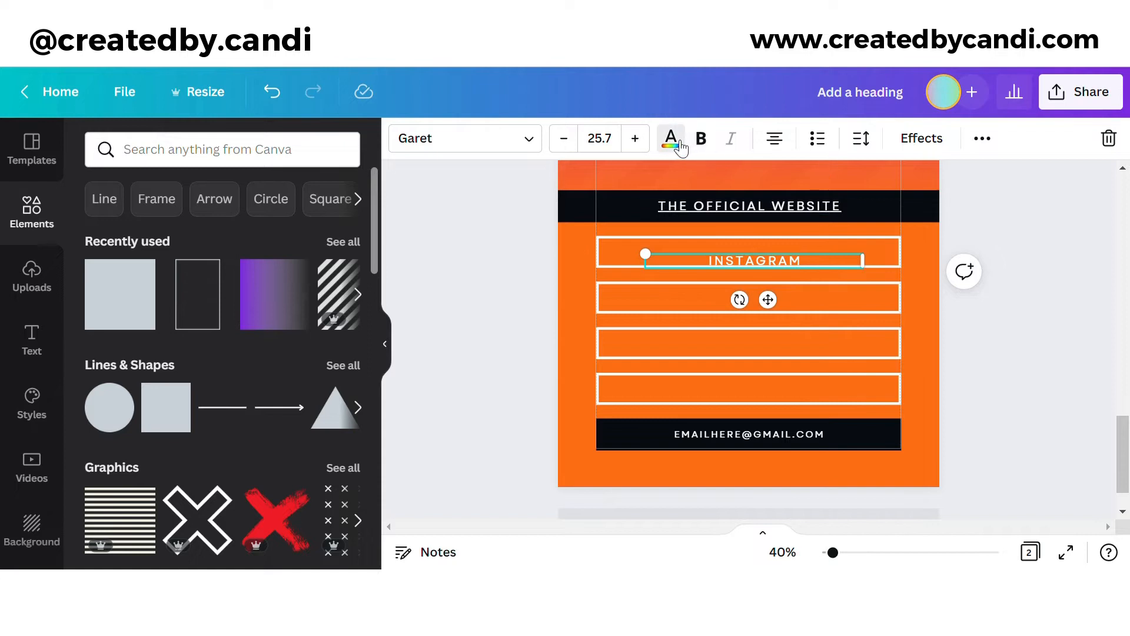
left_click(671, 139)
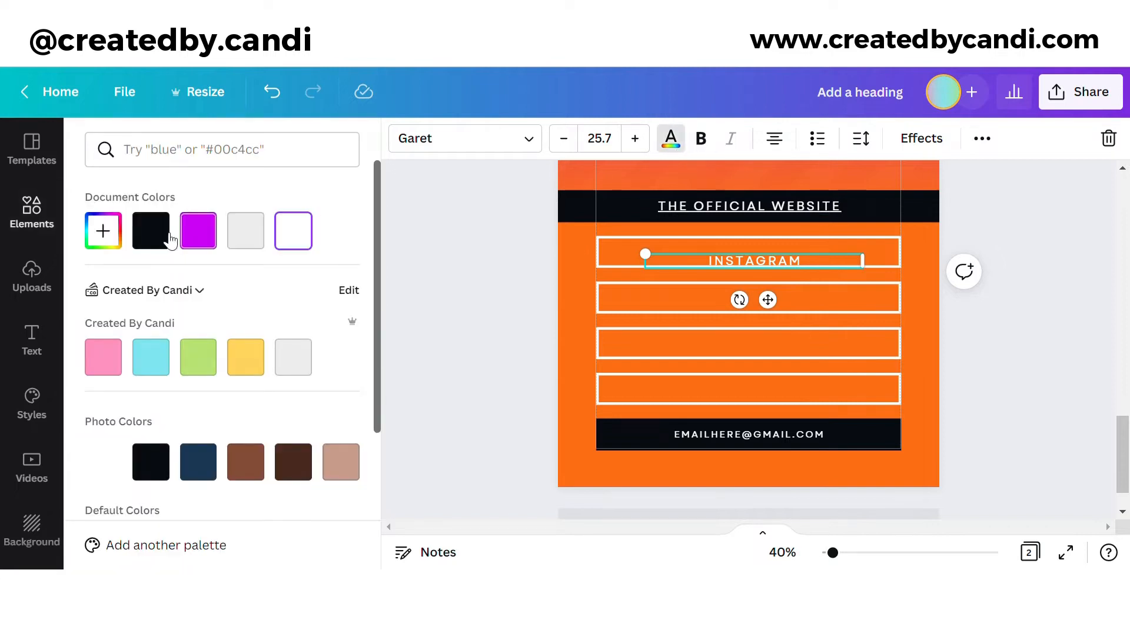
left_click(151, 230)
left_click_drag(767, 300, 762, 301)
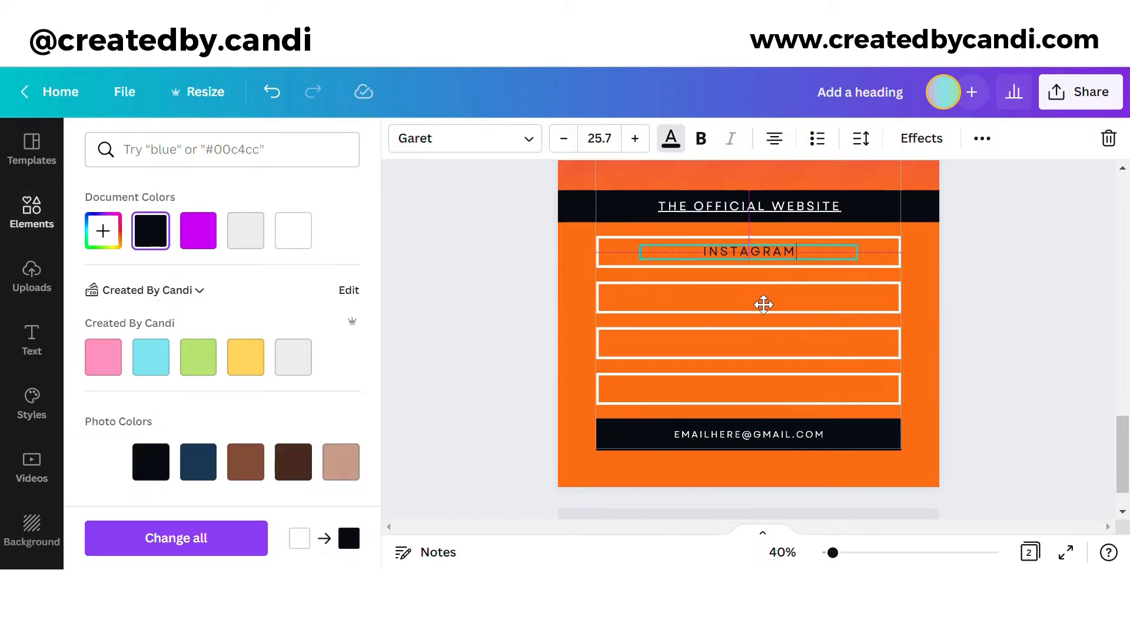
Step: Duplicate the INSTAGRAM label into the second box and change it to TIK TOK
left_click(982, 139)
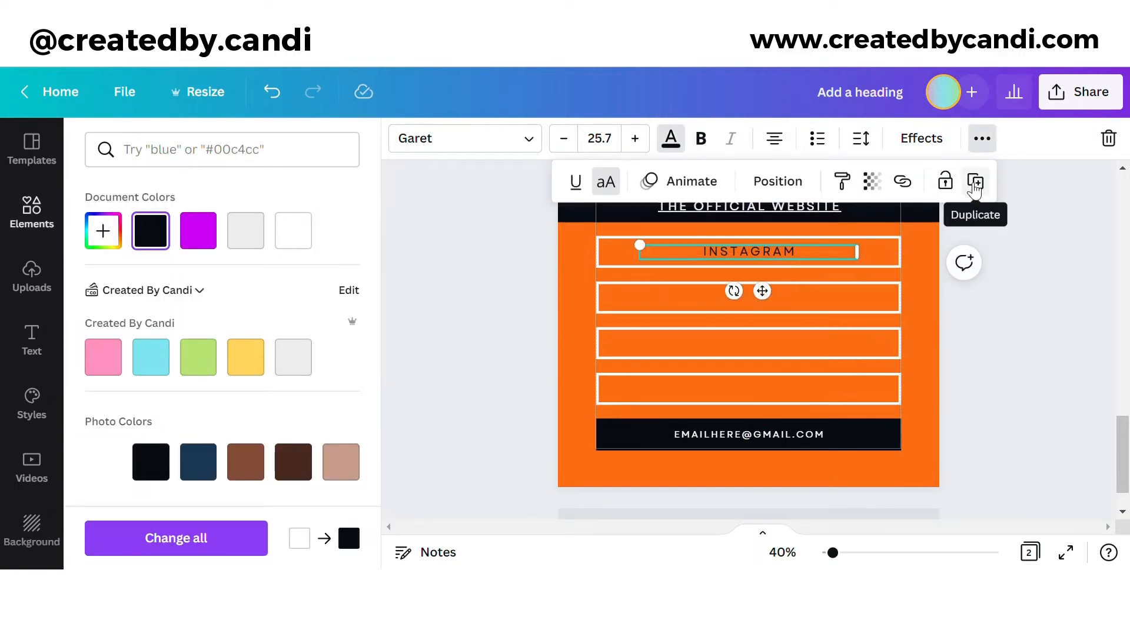
left_click(976, 183)
double_click(801, 300)
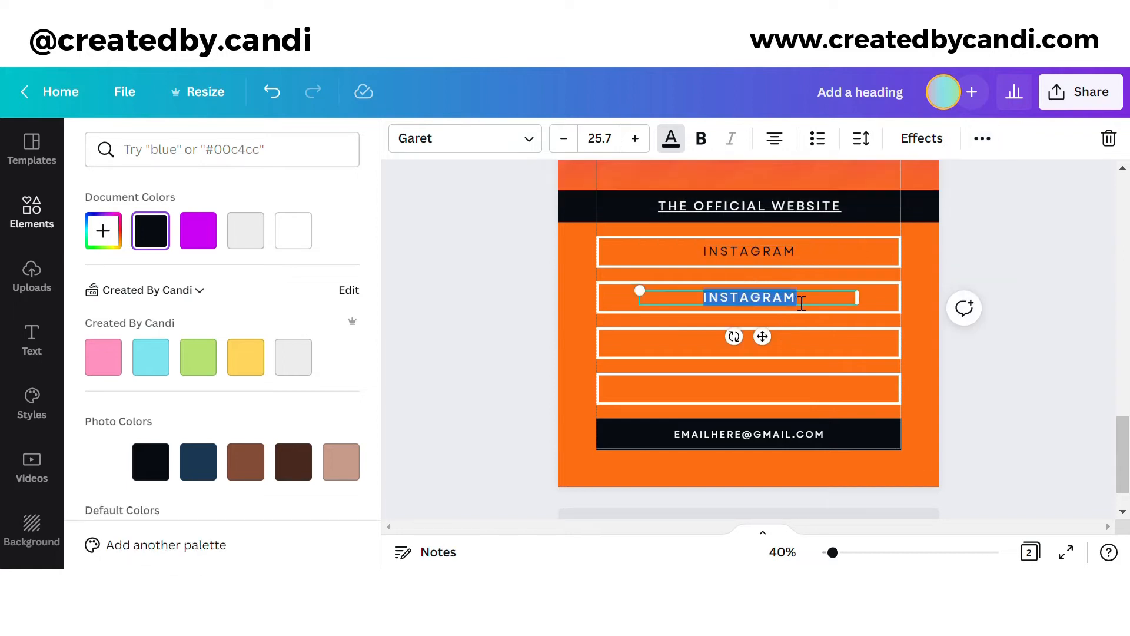
type("TIK TOK")
Step: Make further copies labelled PINTEREST and PRICELIST for the third and fourth boxes
left_click(982, 138)
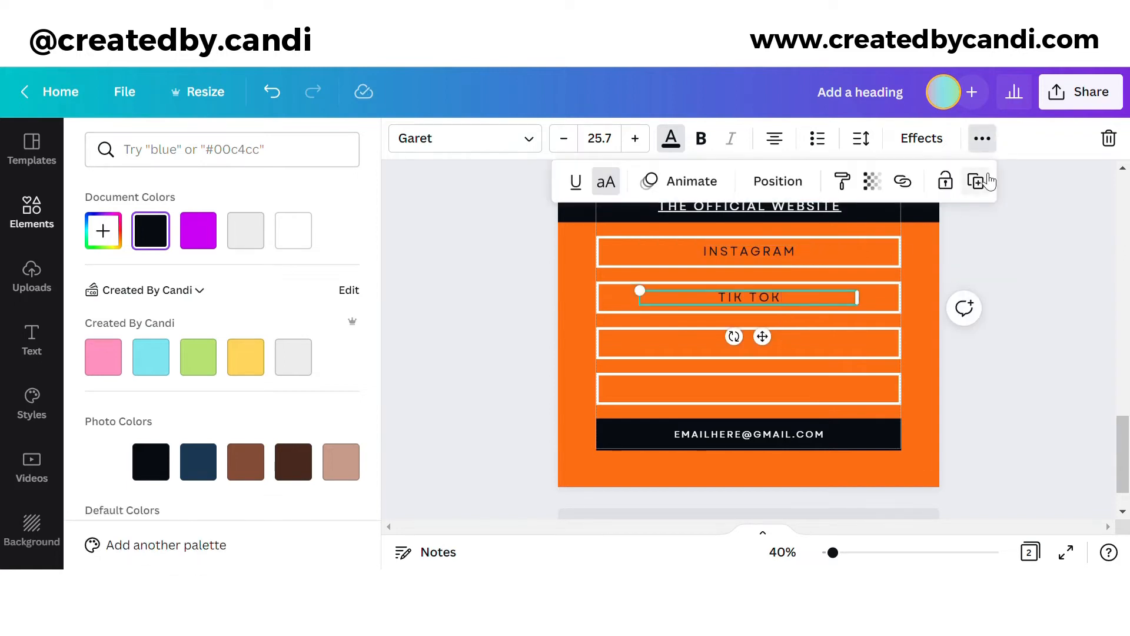
left_click(975, 181)
double_click(727, 349)
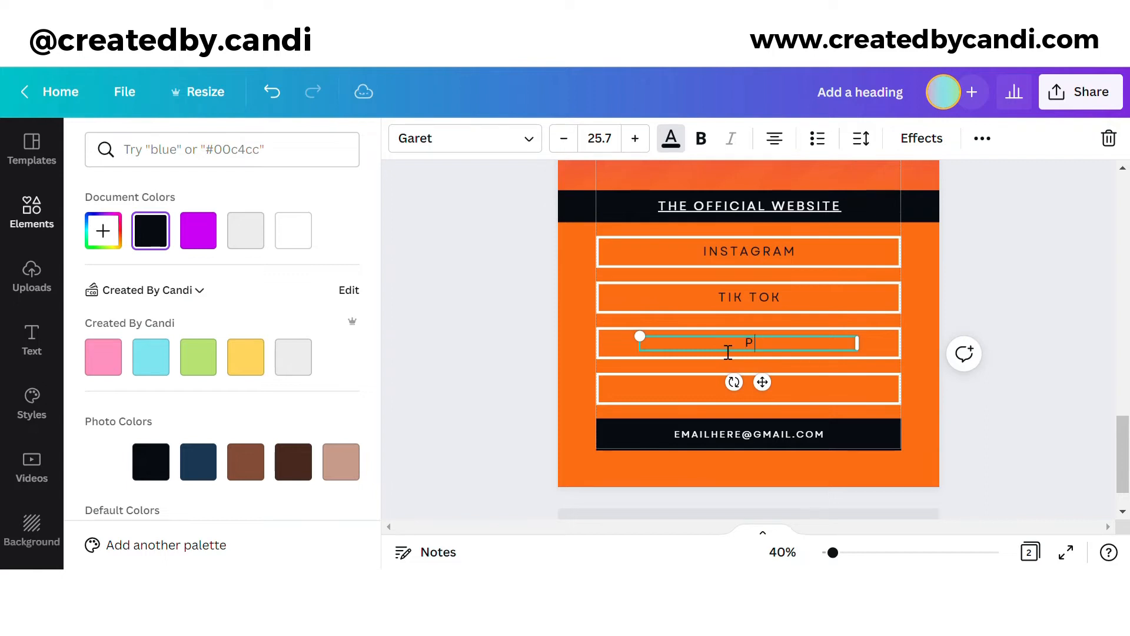
left_click(991, 140)
left_click(976, 183)
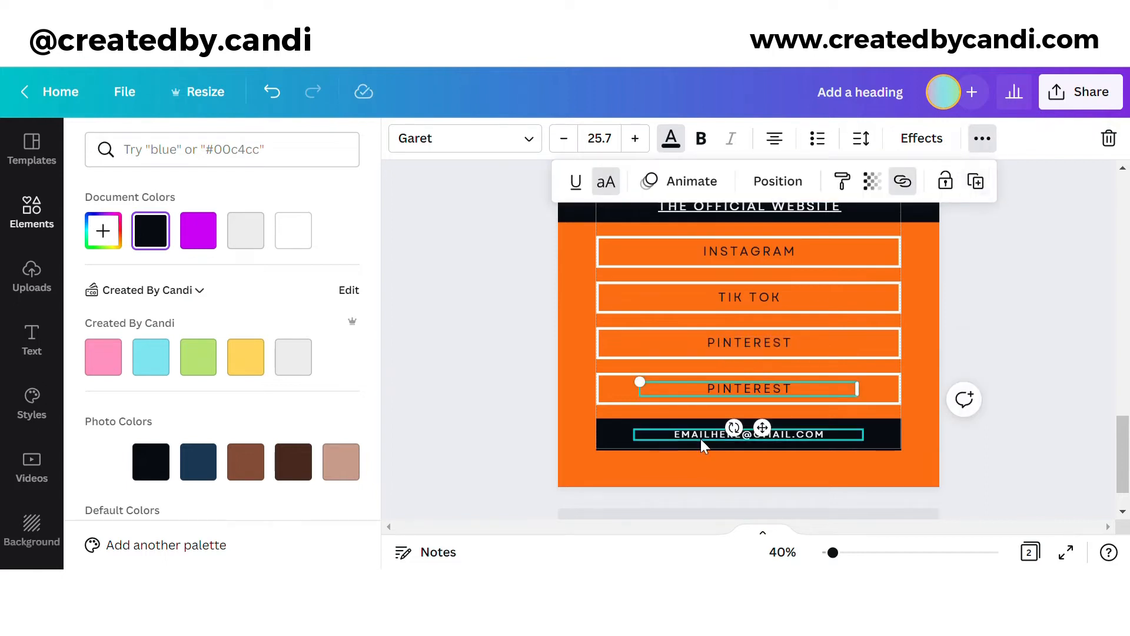
double_click(753, 396)
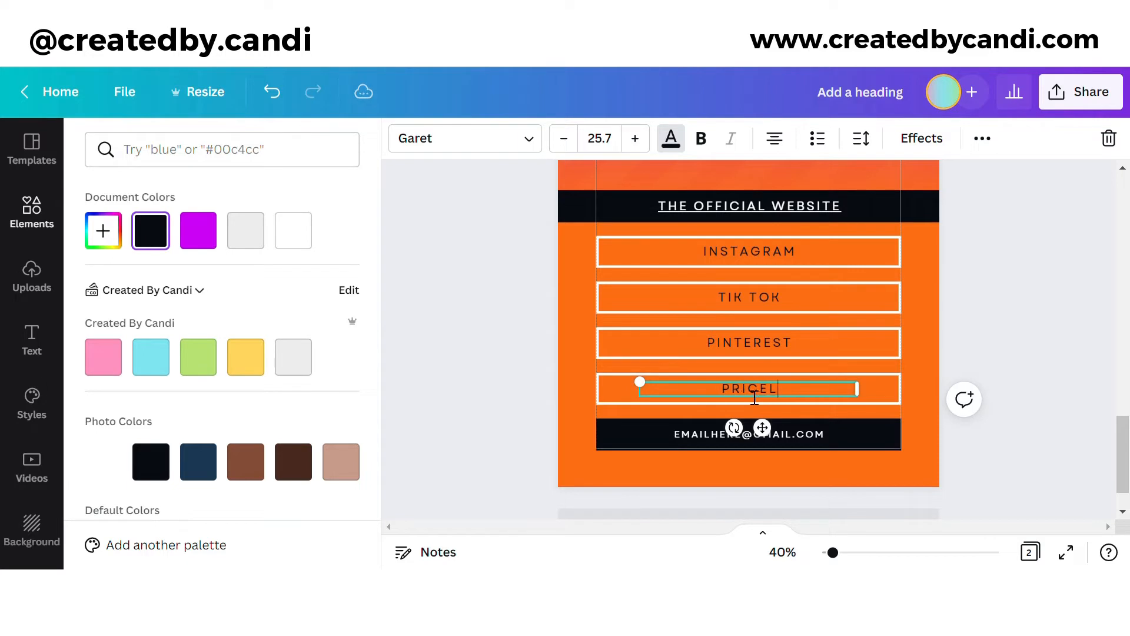
left_click(976, 330)
scroll(987, 331, "up", 4)
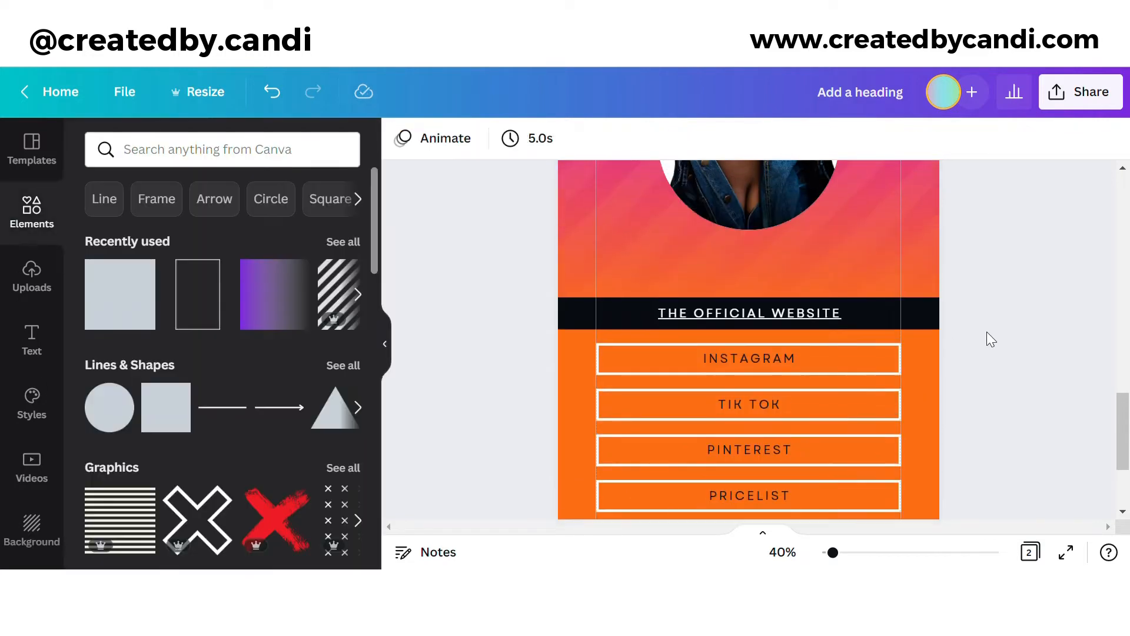
scroll(989, 342, "down", 1)
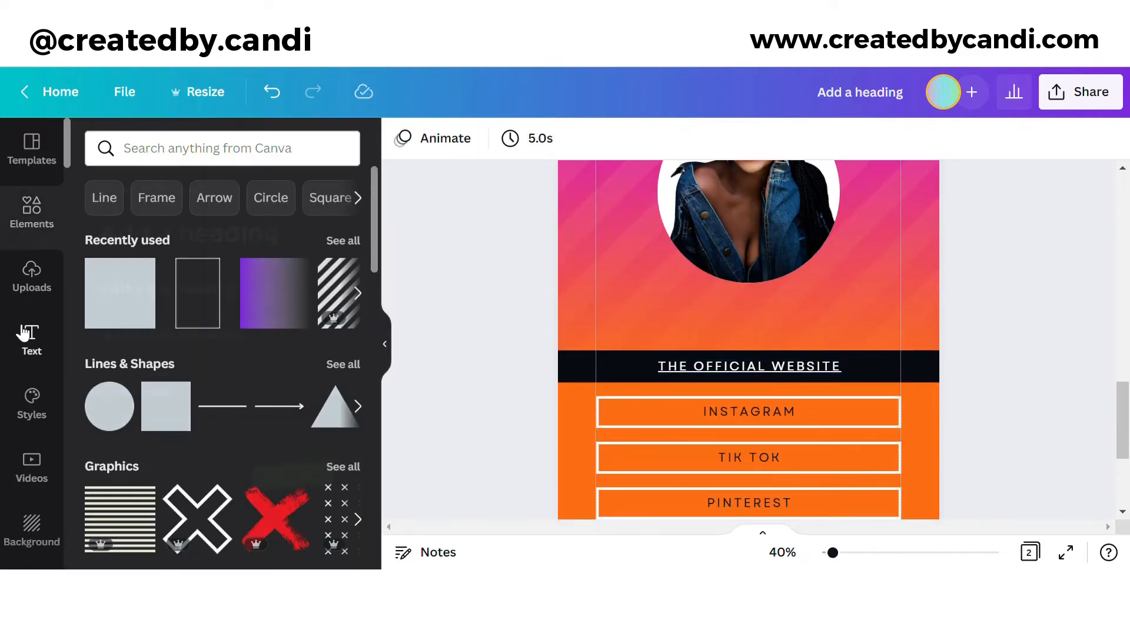
Step: Add a subheading text box and size and place it beneath the round photo
left_click(31, 340)
left_click(240, 296)
left_click_drag(767, 381, 773, 361)
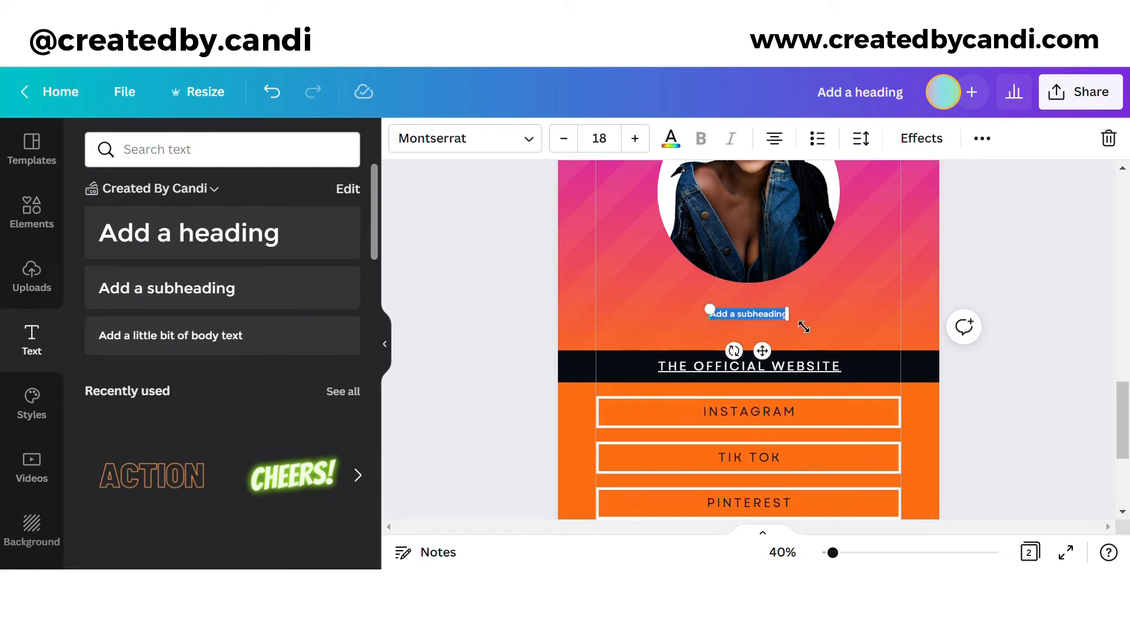
left_click_drag(793, 313, 946, 318)
left_click_drag(711, 312, 572, 312)
left_click_drag(952, 328, 913, 313)
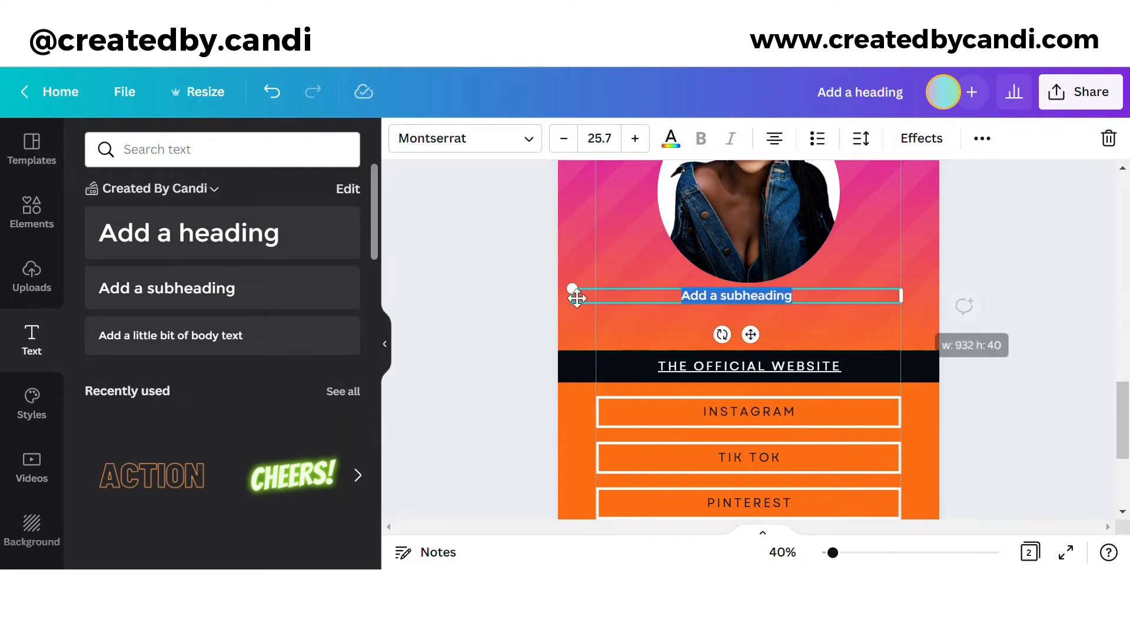
left_click_drag(578, 296, 610, 304)
left_click_drag(763, 330, 765, 348)
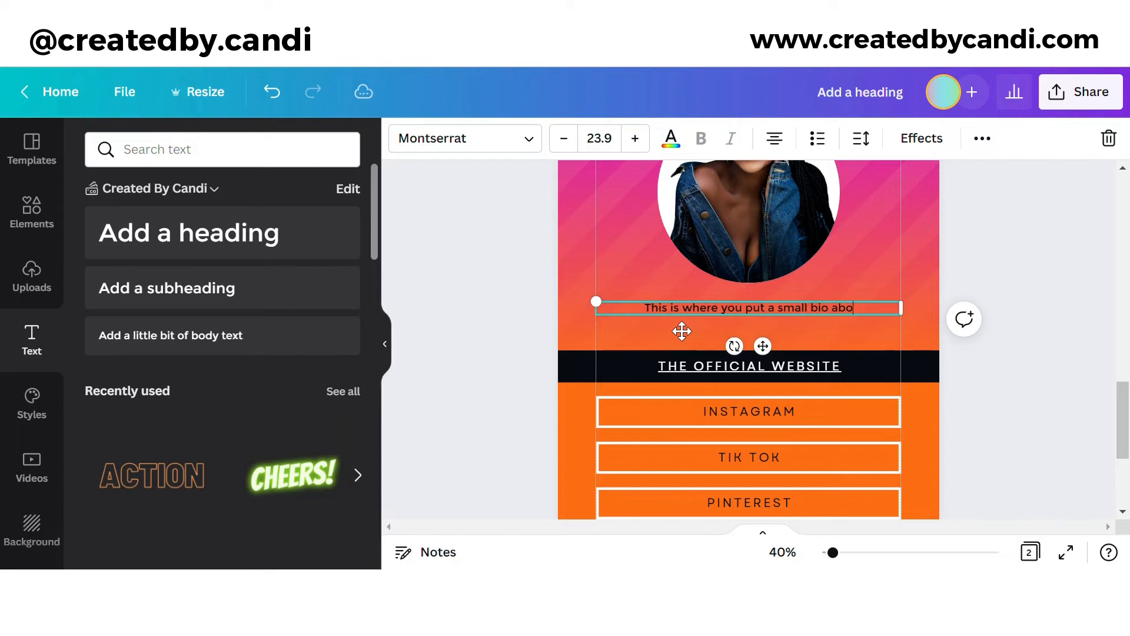
Step: Type the bio, set line spacing to 1.0, shrink and centre it, then reposition the photo above
type("lf, and your business here!")
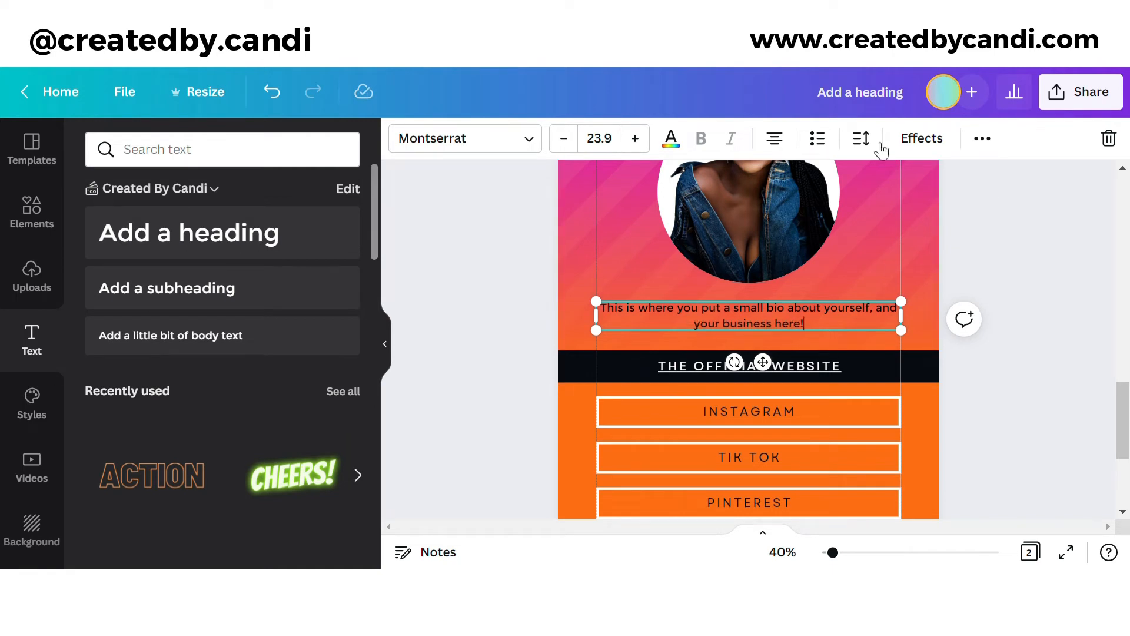
left_click(863, 139)
left_click_drag(953, 263, 930, 297)
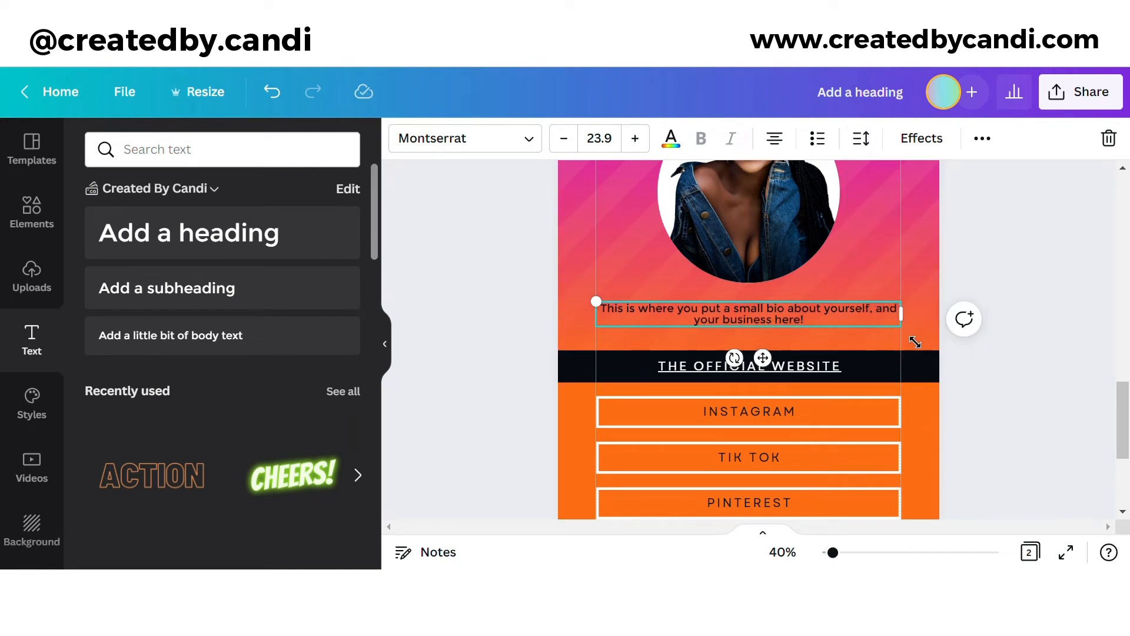
left_click_drag(910, 336, 895, 332)
left_click_drag(895, 323, 819, 326)
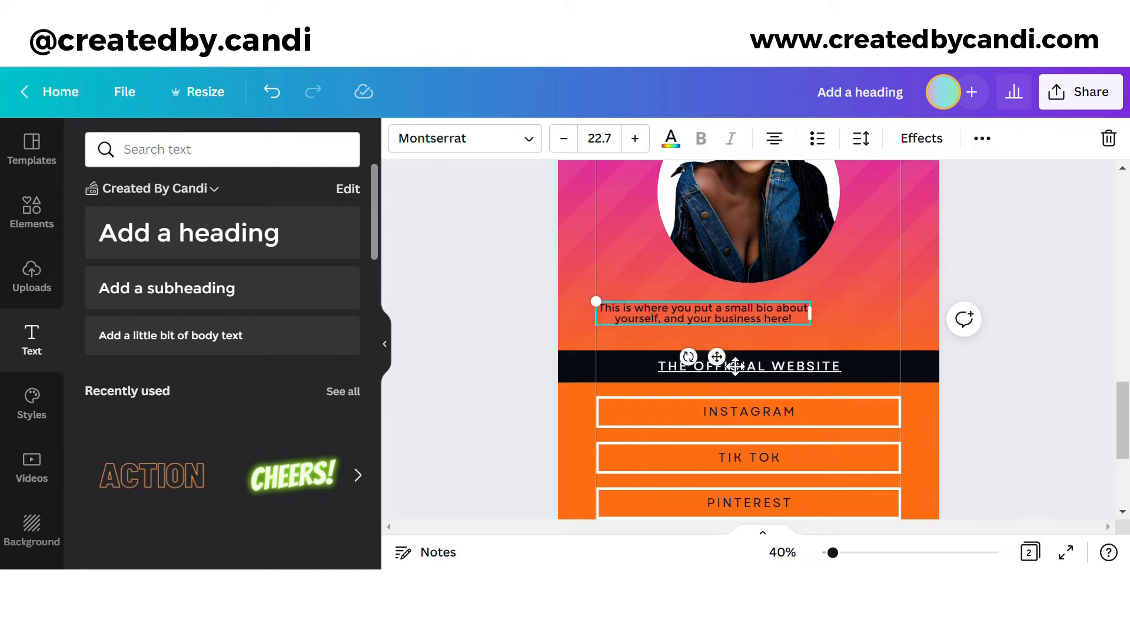
left_click_drag(735, 366, 774, 371)
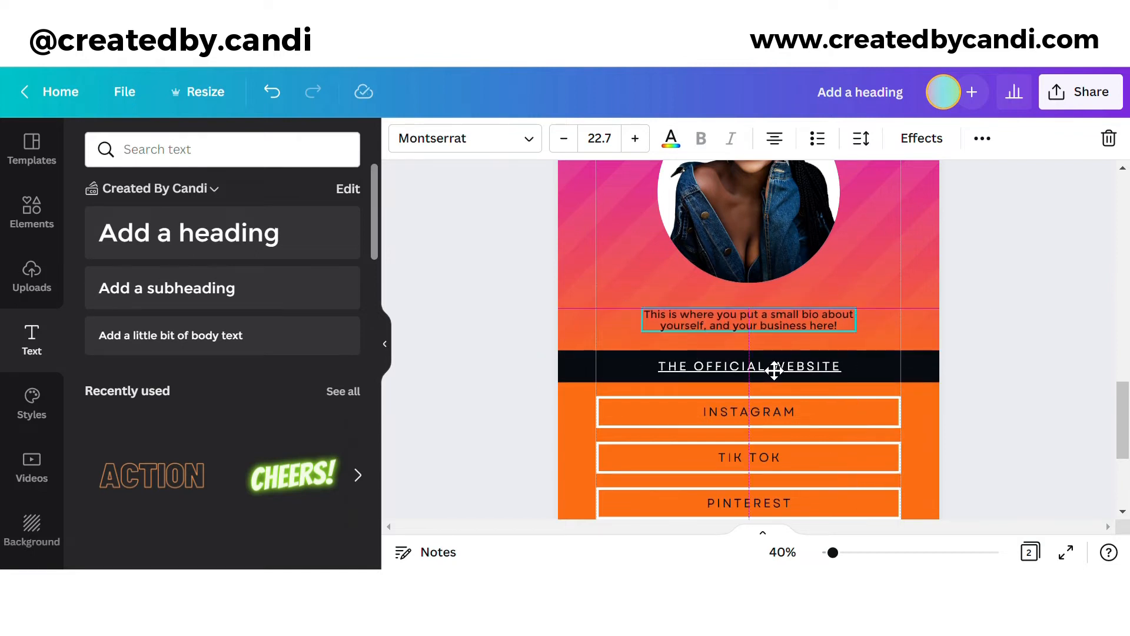
scroll(782, 341, "up", 2)
left_click_drag(790, 308, 804, 332)
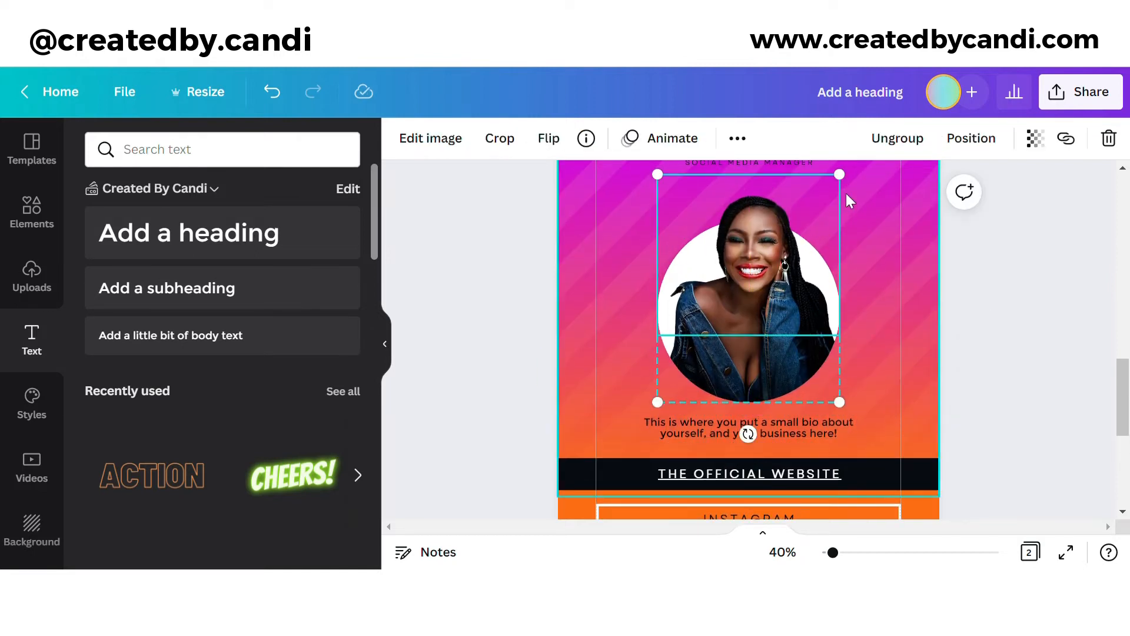
Step: Enlarge the round portrait slightly and centre it on Page 2
scroll(846, 236, "up", 2)
left_click_drag(840, 281, 857, 260)
left_click_drag(772, 358, 764, 359)
left_click(470, 265)
scroll(1011, 334, "down", 3)
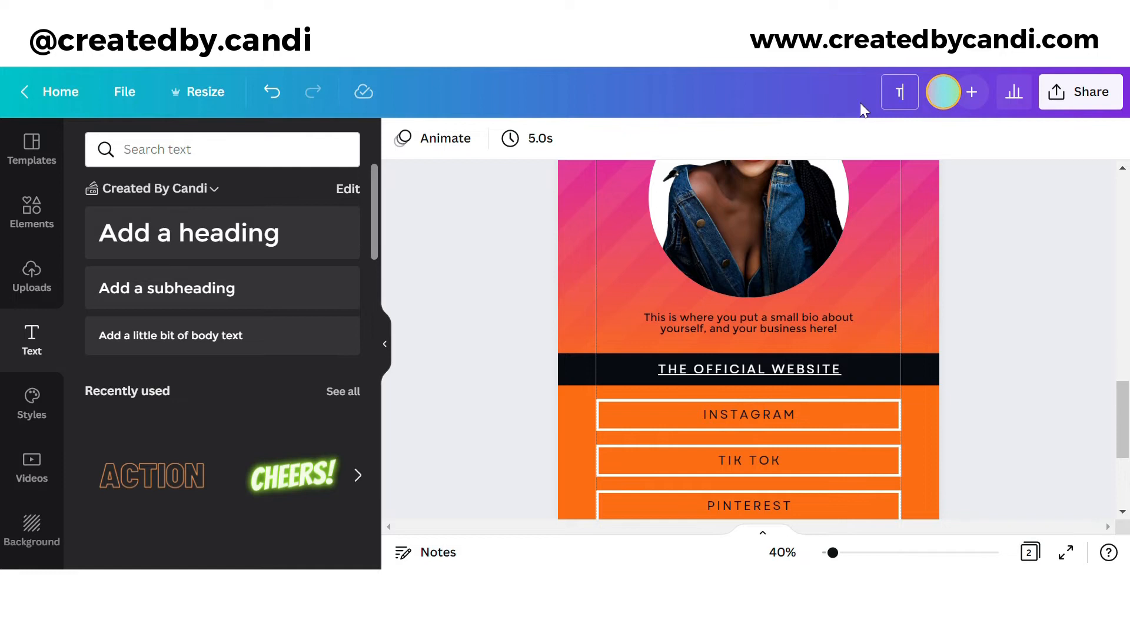
scroll(926, 200, "up", 4)
Step: Rename the design to 'AJ Business Card'
key("BackSpace")
type("AJ B")
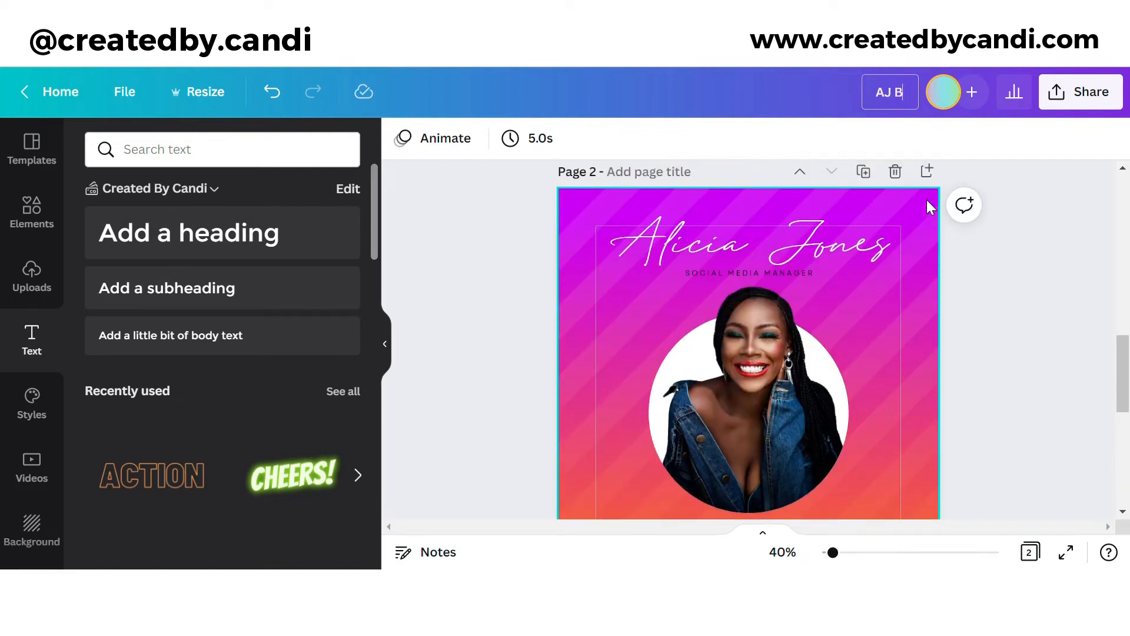
type("usiness Card")
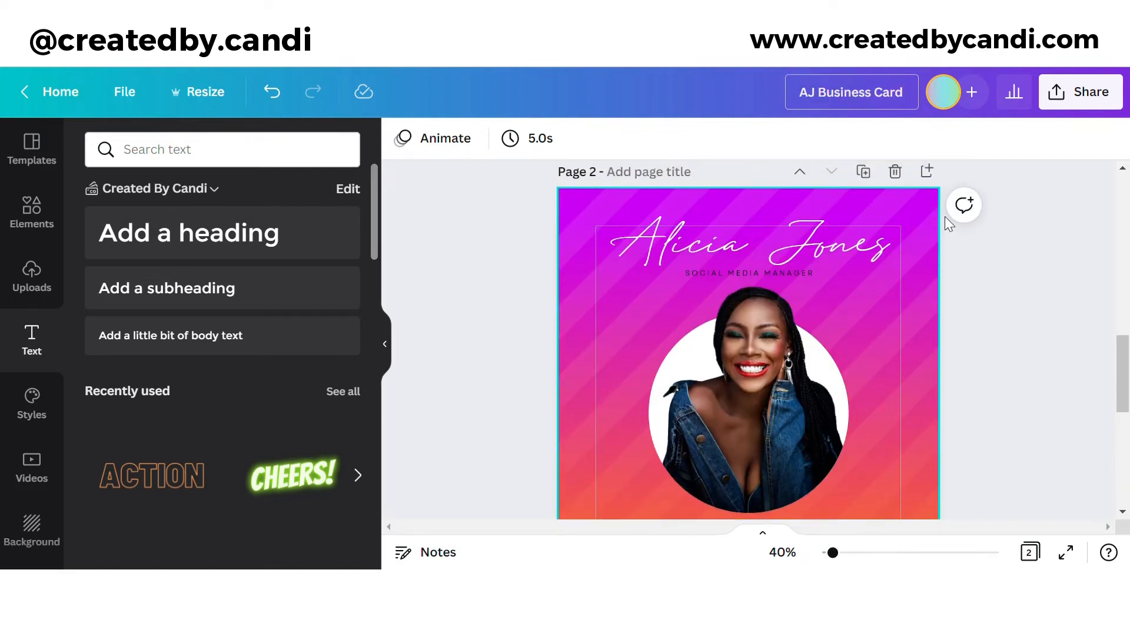
left_click(969, 266)
scroll(970, 266, "up", 5)
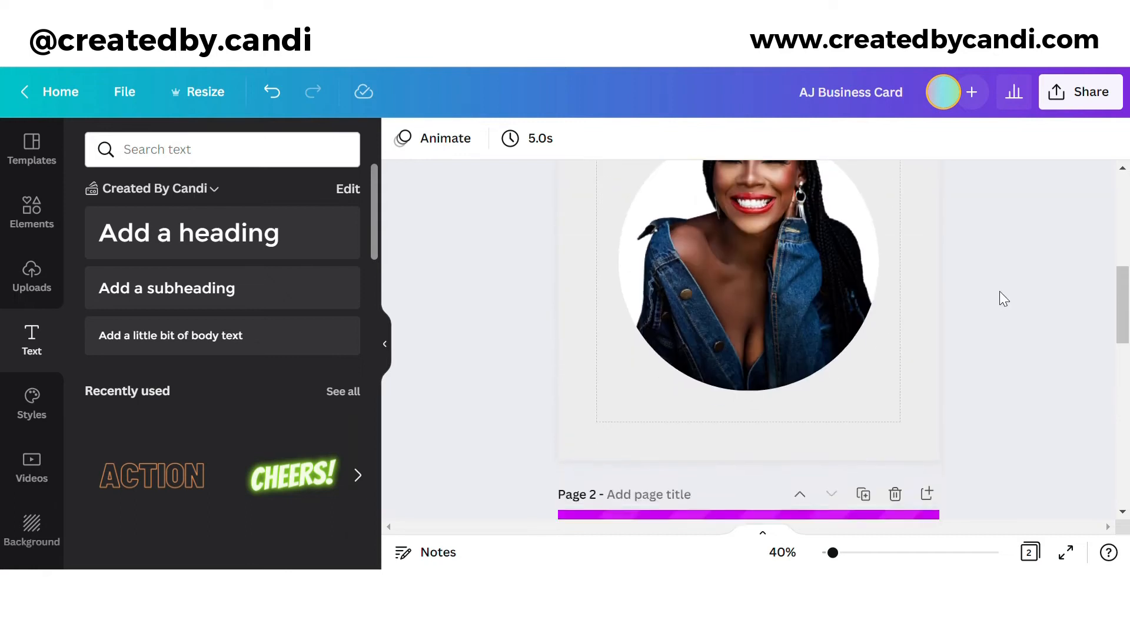
scroll(896, 184, "up", 6)
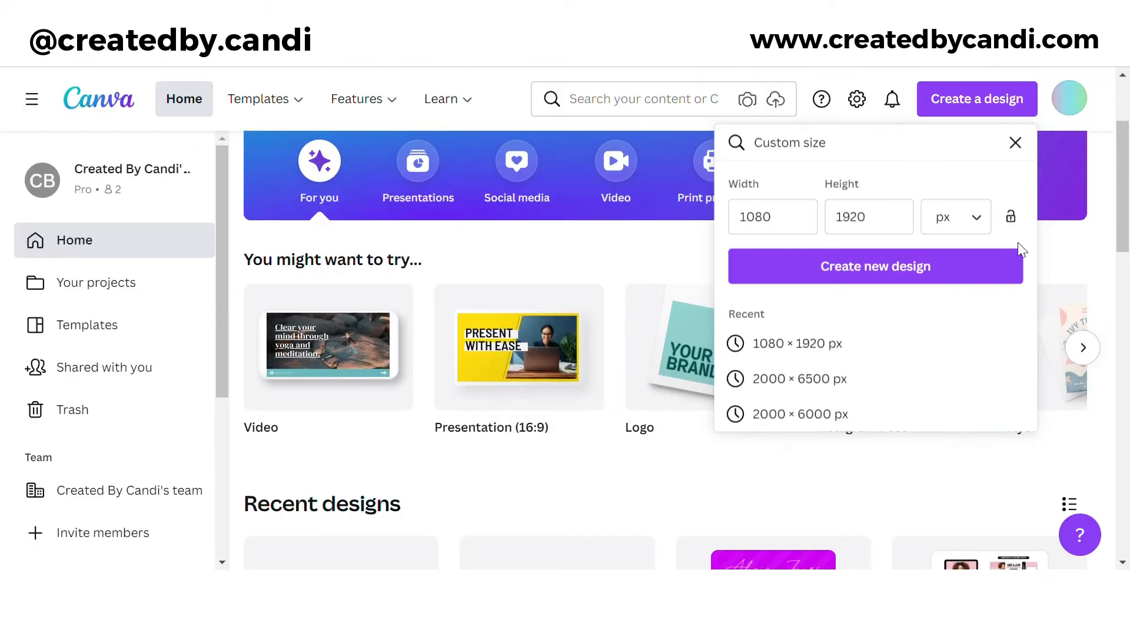
Step: Create the 1080 × 1920 px design and fill its page with custom colour #CC00FF
left_click(772, 263)
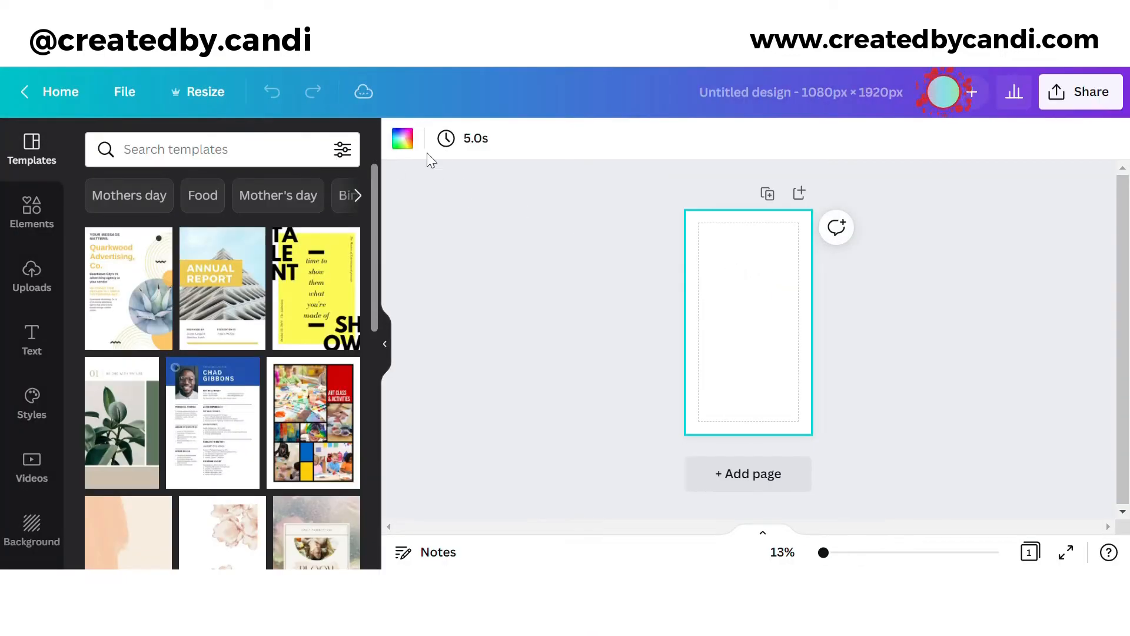
left_click(405, 139)
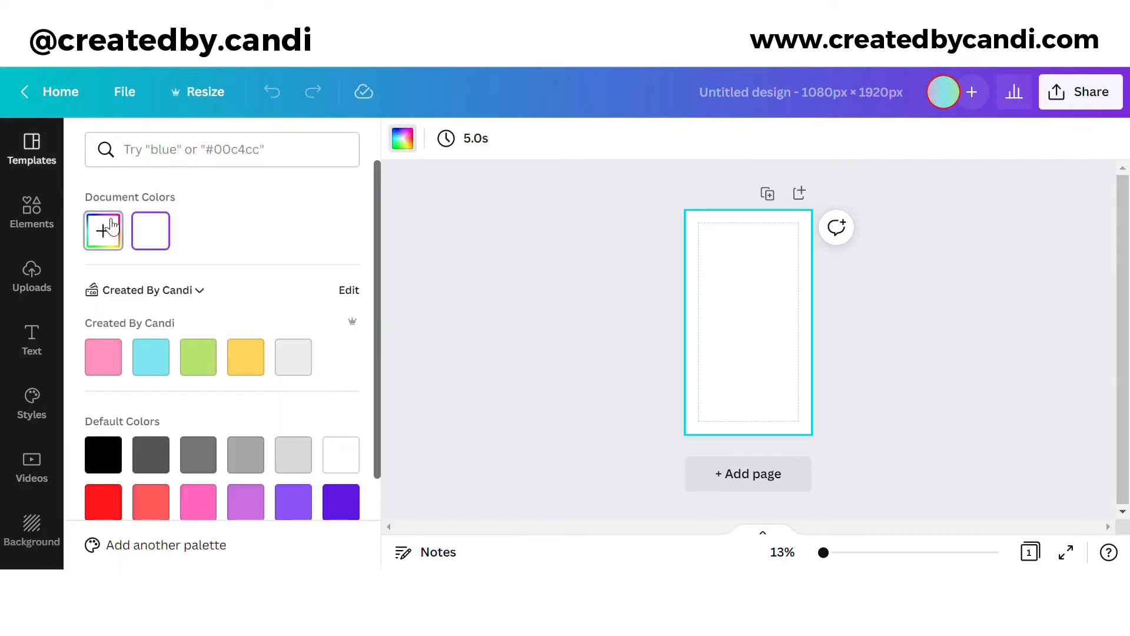
left_click(103, 230)
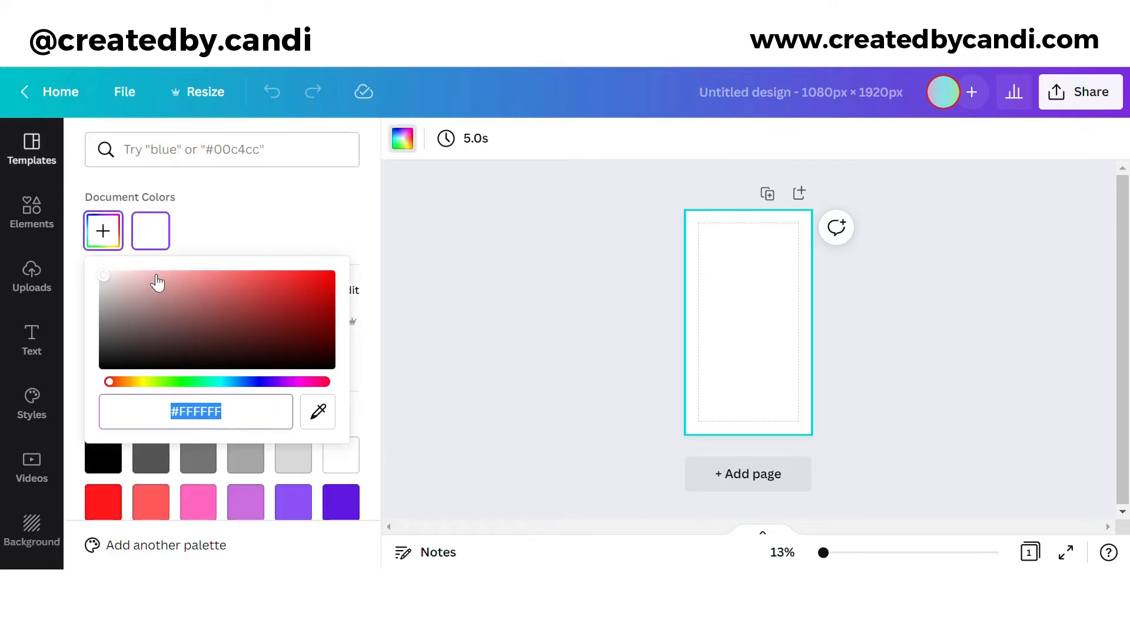
type("#CC")
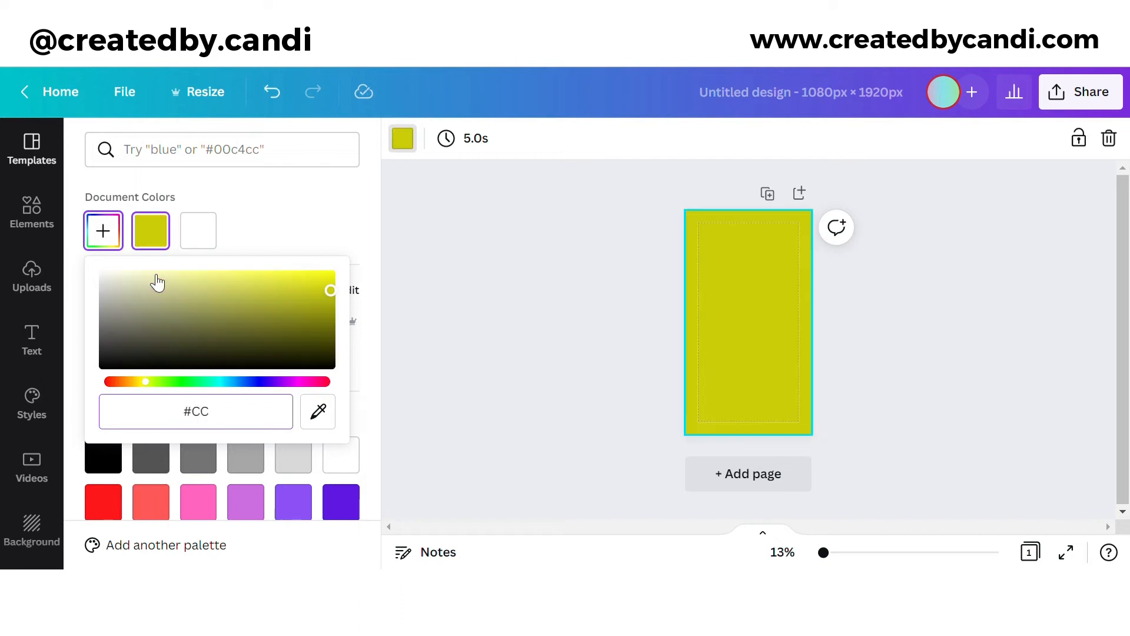
type("00FF")
key("Return")
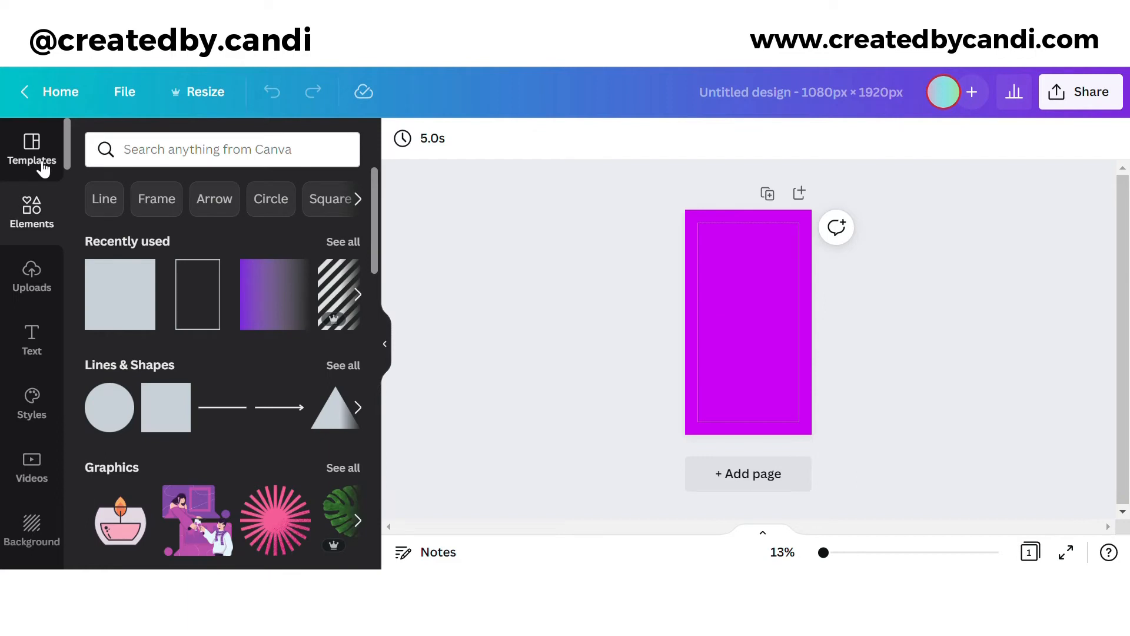
Step: Add white stripes across the top at about 3 transparency, lock them, and add the purple gradient
left_click(335, 284)
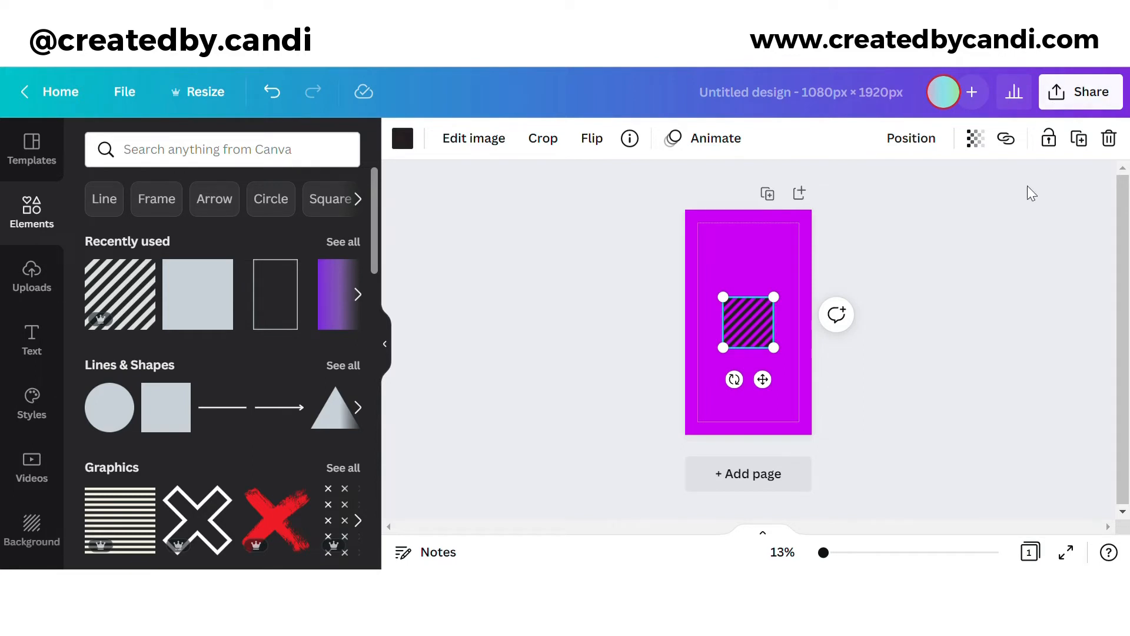
left_click_drag(743, 319, 684, 336)
left_click(402, 138)
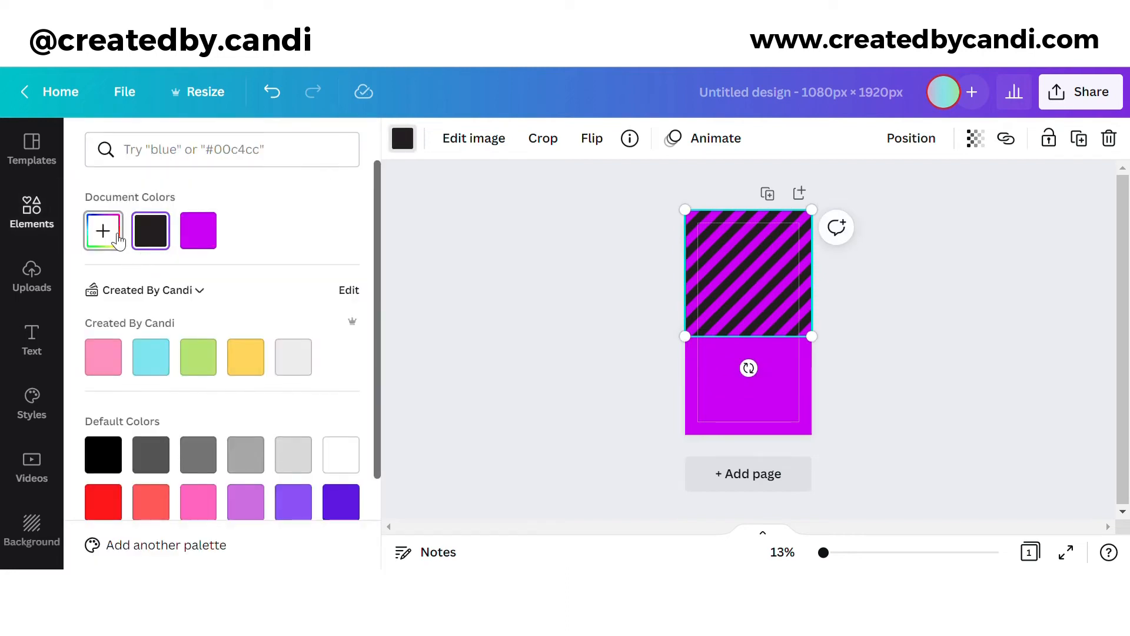
left_click(341, 454)
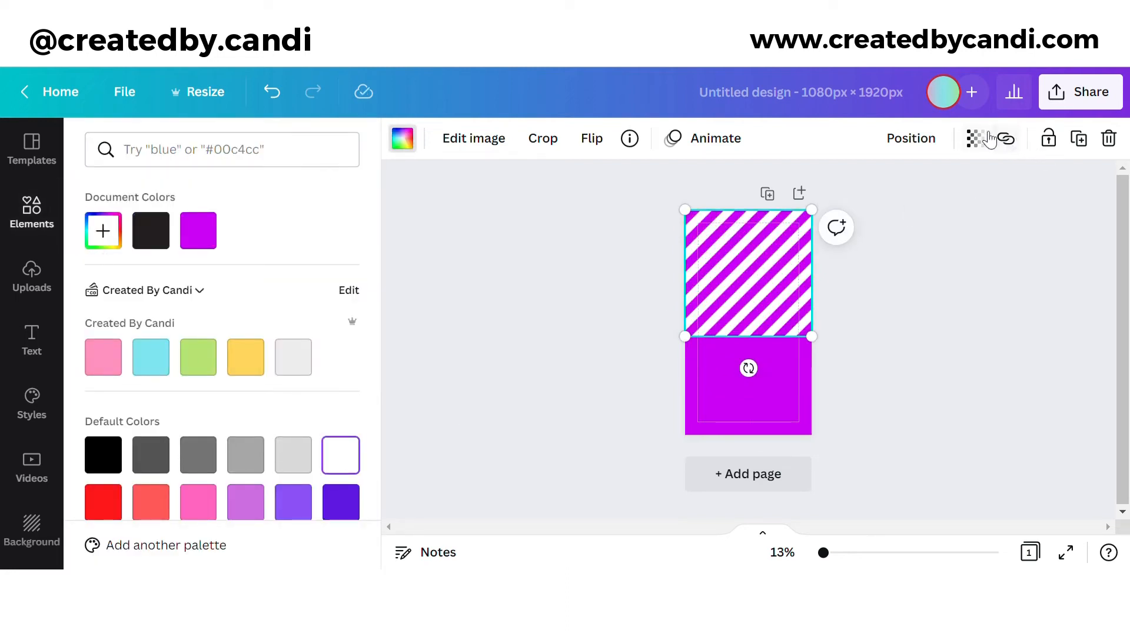
left_click(978, 139)
left_click_drag(837, 212, 804, 217)
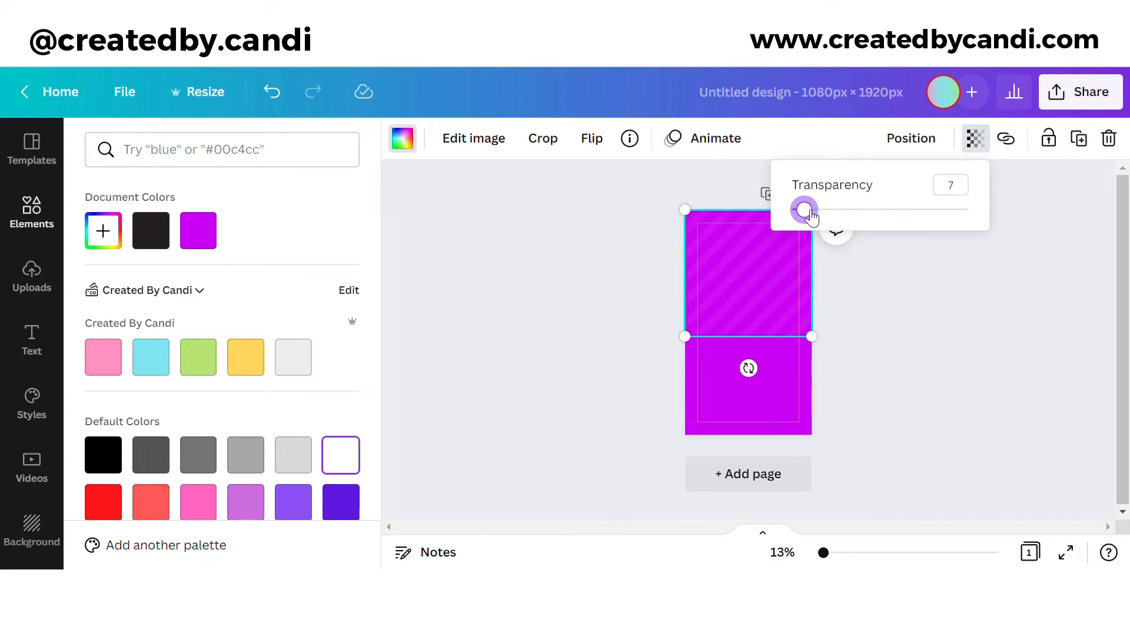
left_click(1048, 138)
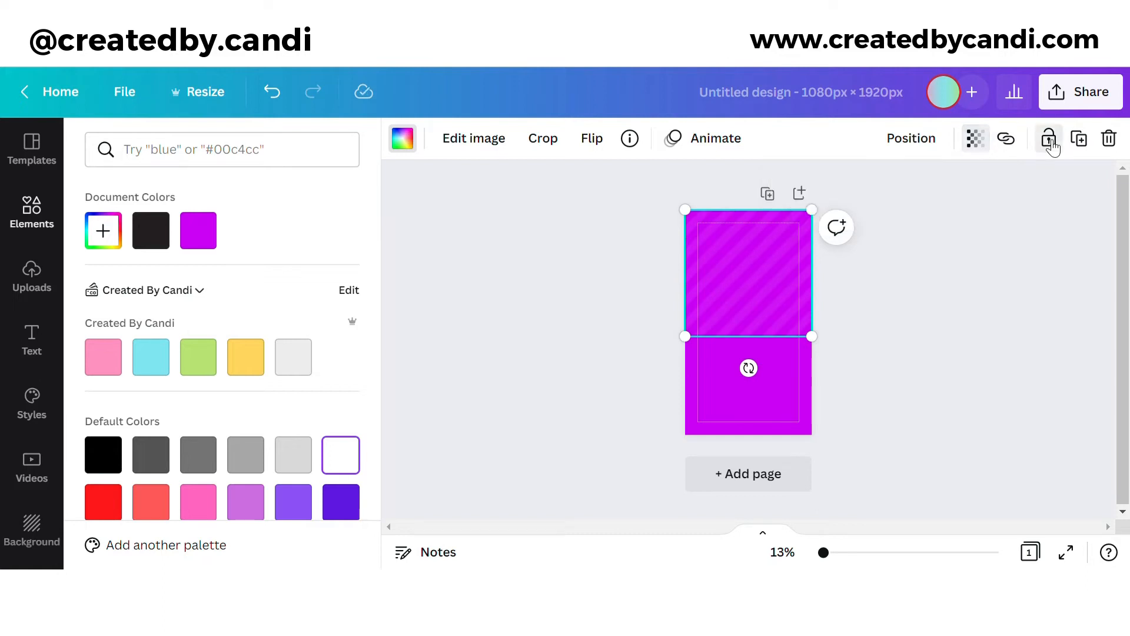
left_click(341, 313)
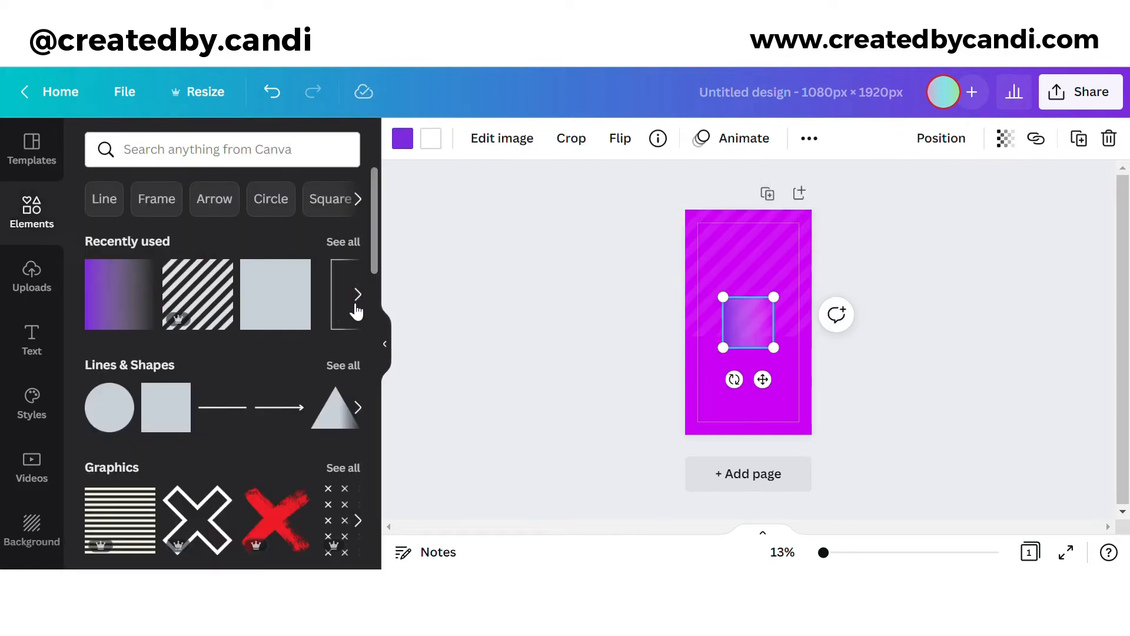
Step: Rotate the gradient to about -65°, set both its colours to #FD7008 orange, and shift it down
left_click_drag(735, 379, 841, 249)
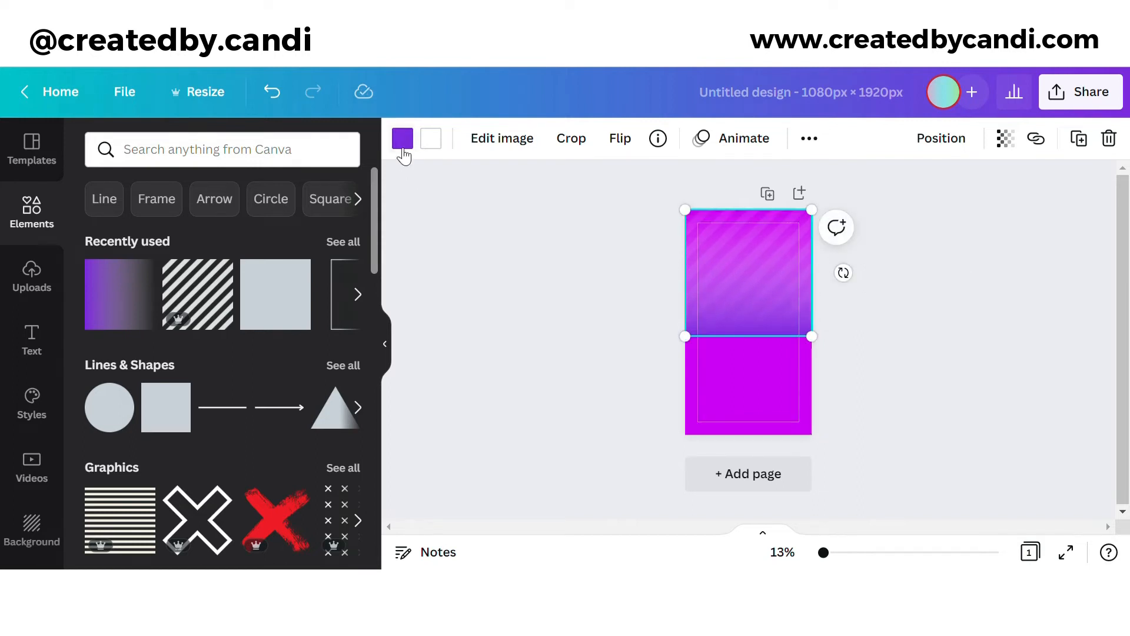
left_click(406, 144)
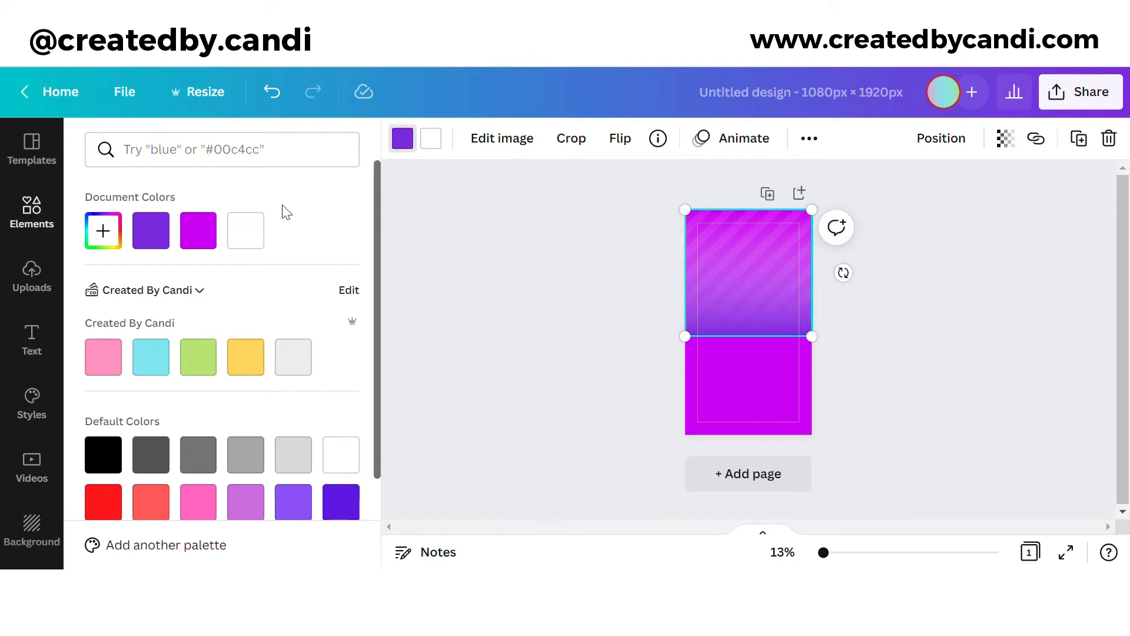
left_click(106, 232)
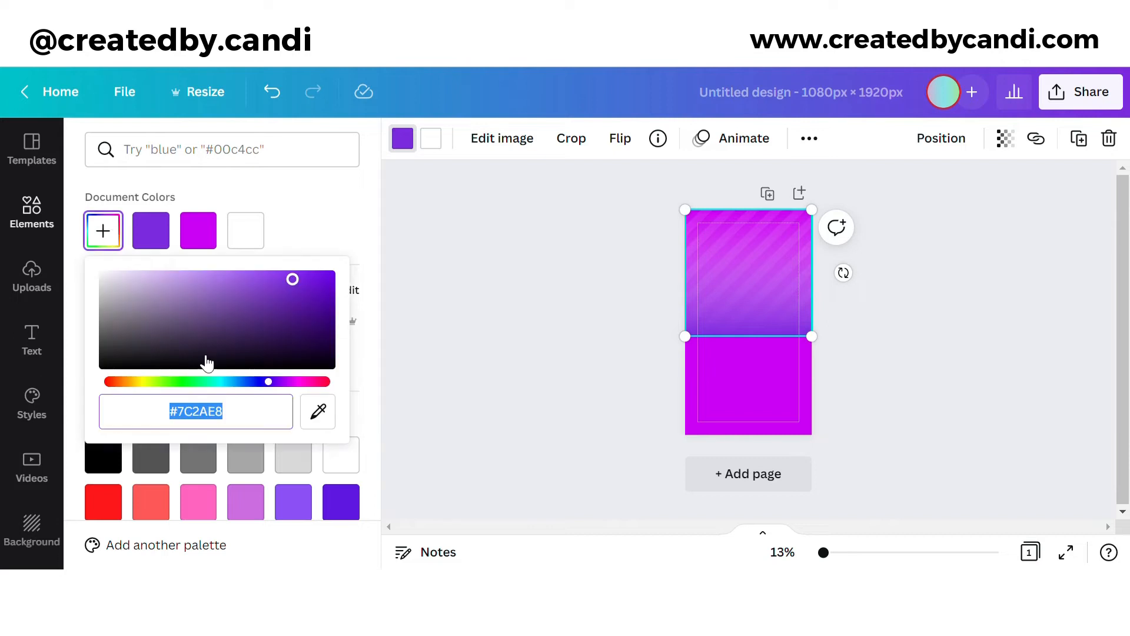
type("#F")
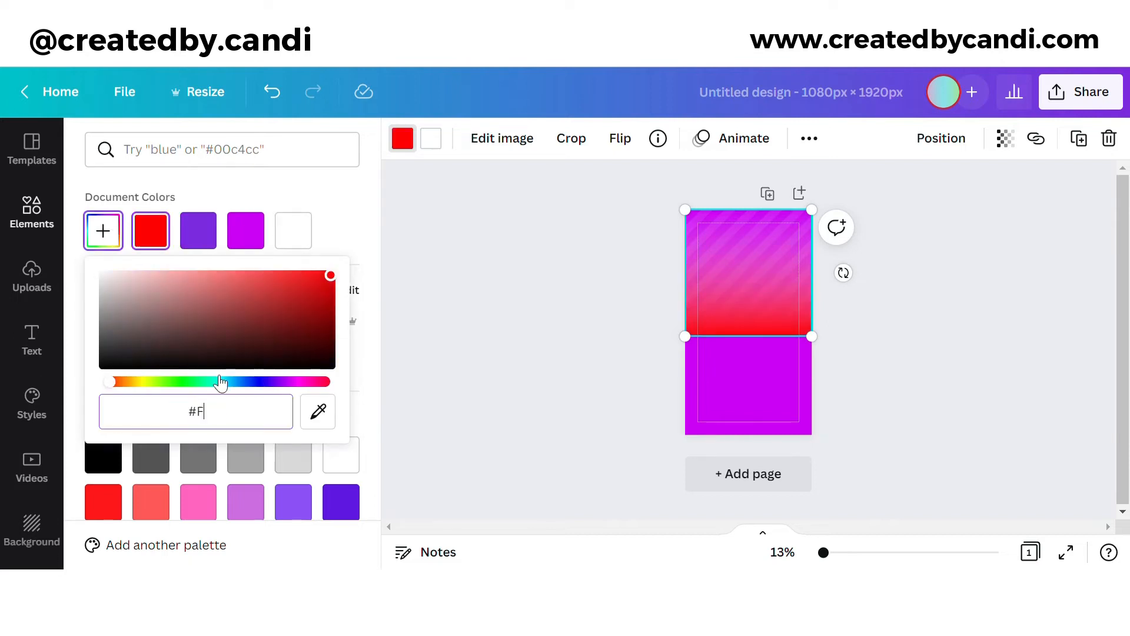
type("D7008")
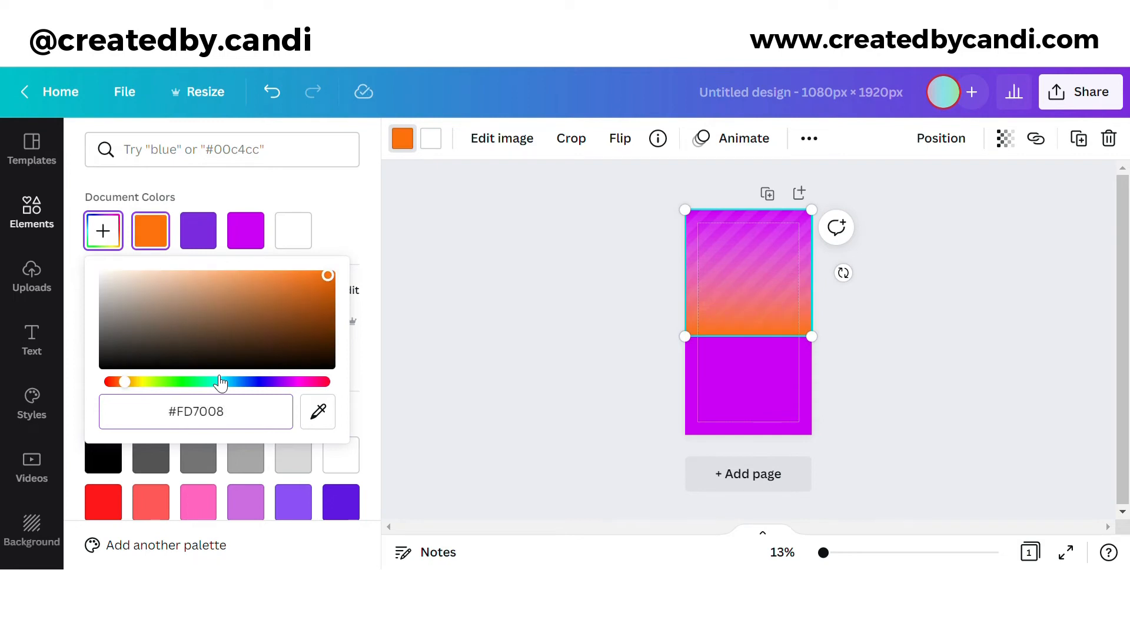
key("Return")
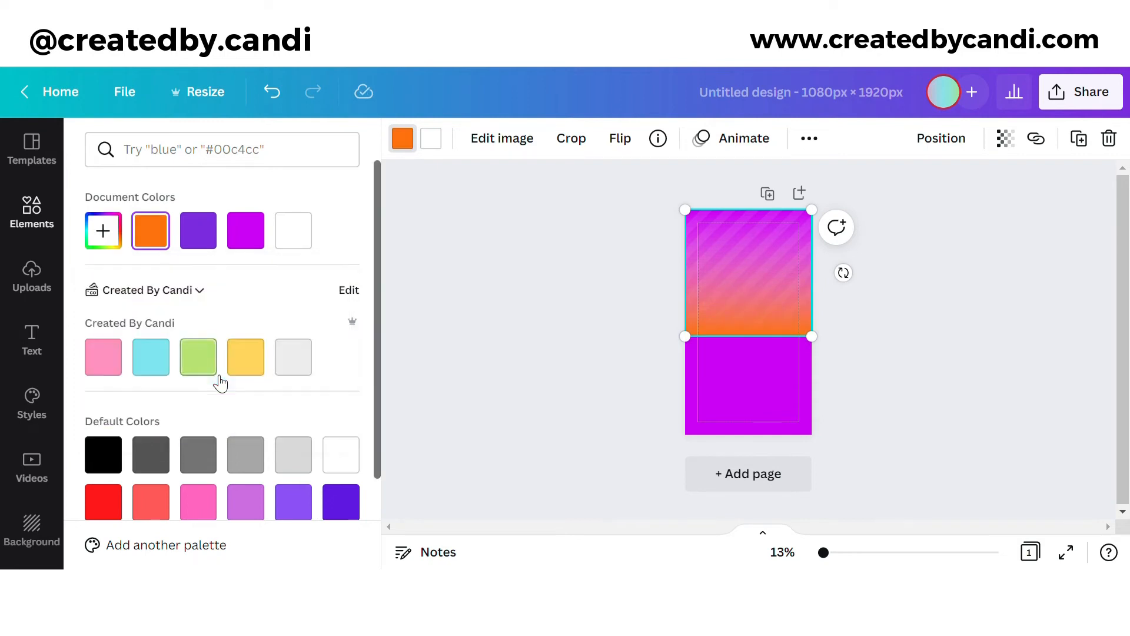
left_click(439, 152)
left_click(151, 230)
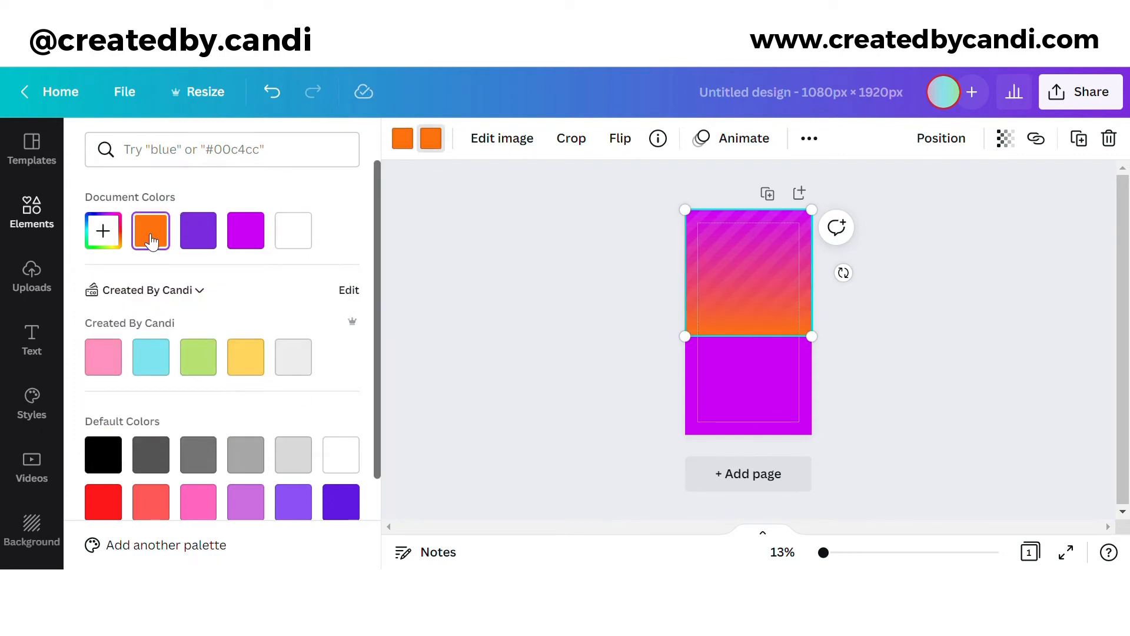
key("Escape")
left_click_drag(776, 310, 748, 433)
left_click(893, 325)
Step: Add a square, stretch it to full page width, and colour it orange
left_click(275, 295)
left_click_drag(749, 385, 824, 390)
left_click(403, 138)
left_click(197, 230)
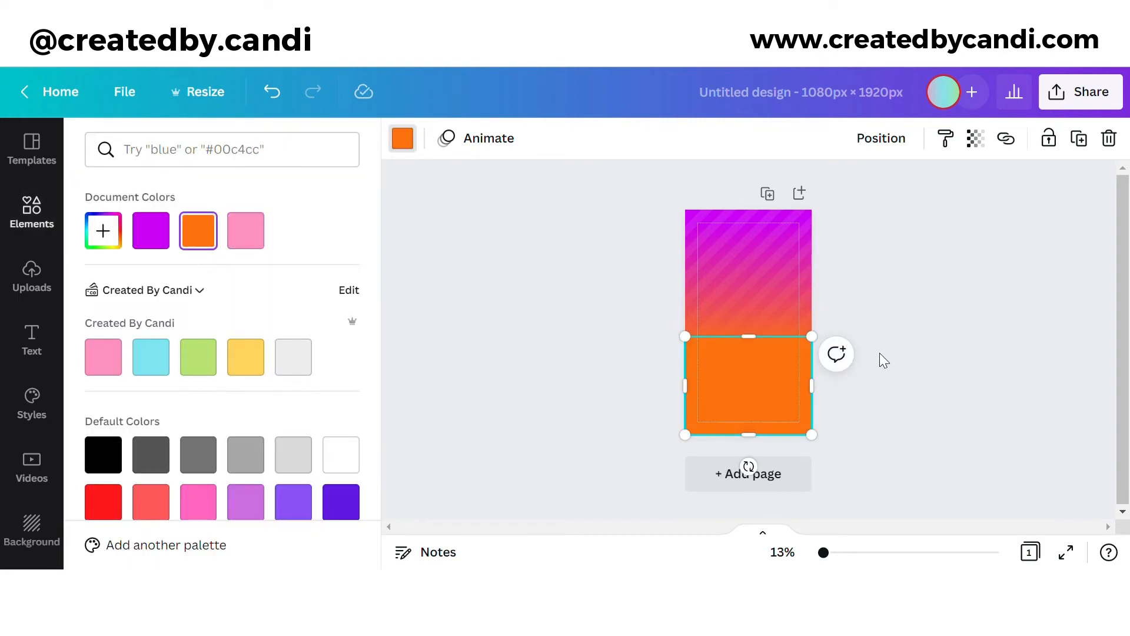
Step: Bring the striped gradient forward in front of the orange rectangle
left_click(890, 353)
left_click(910, 368)
left_click(778, 386)
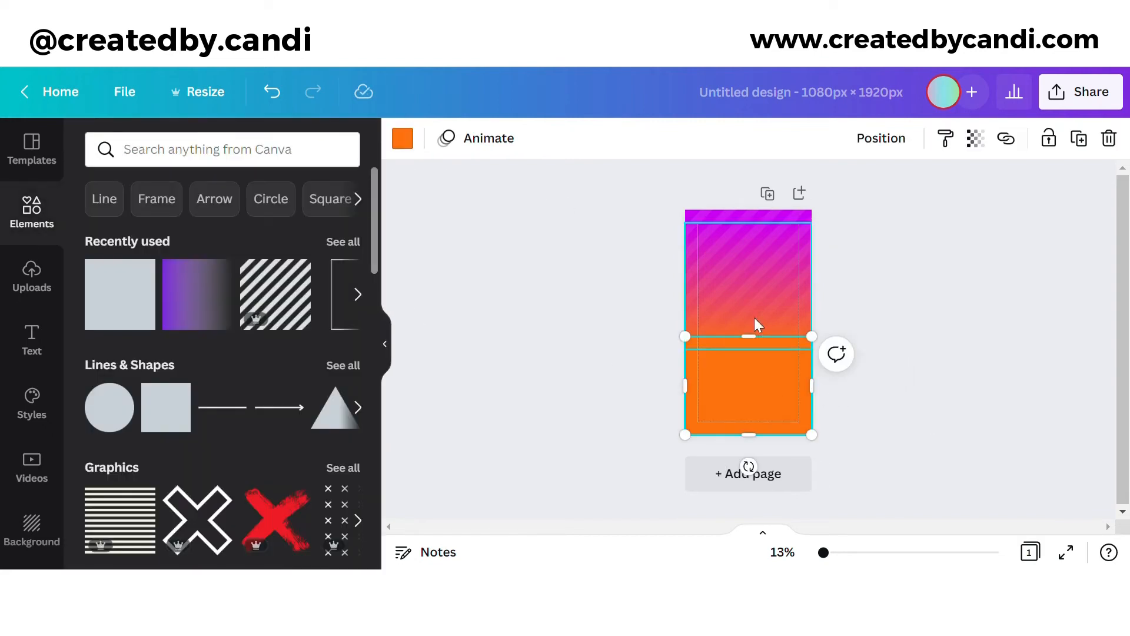
left_click(759, 324)
left_click(939, 151)
left_click(677, 192)
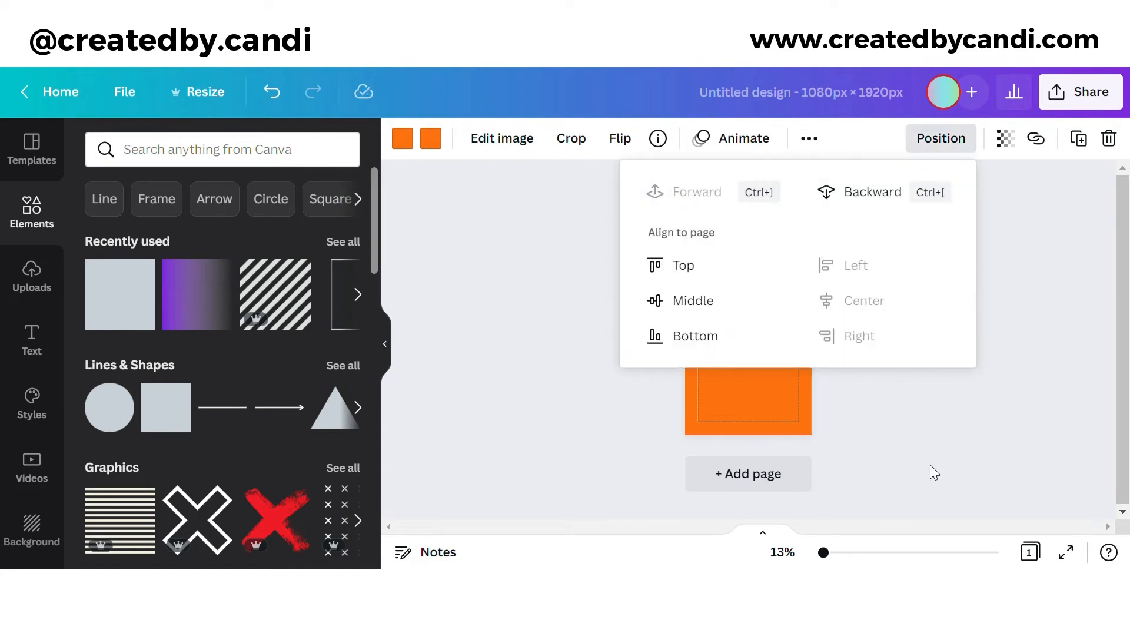
left_click(931, 468)
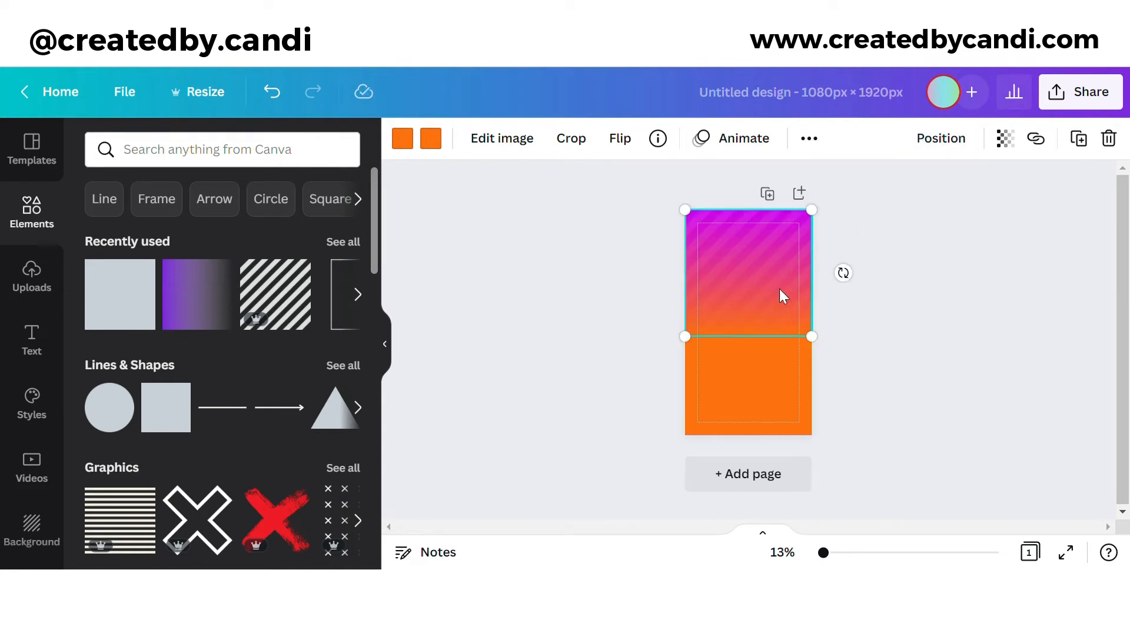
left_click(869, 371)
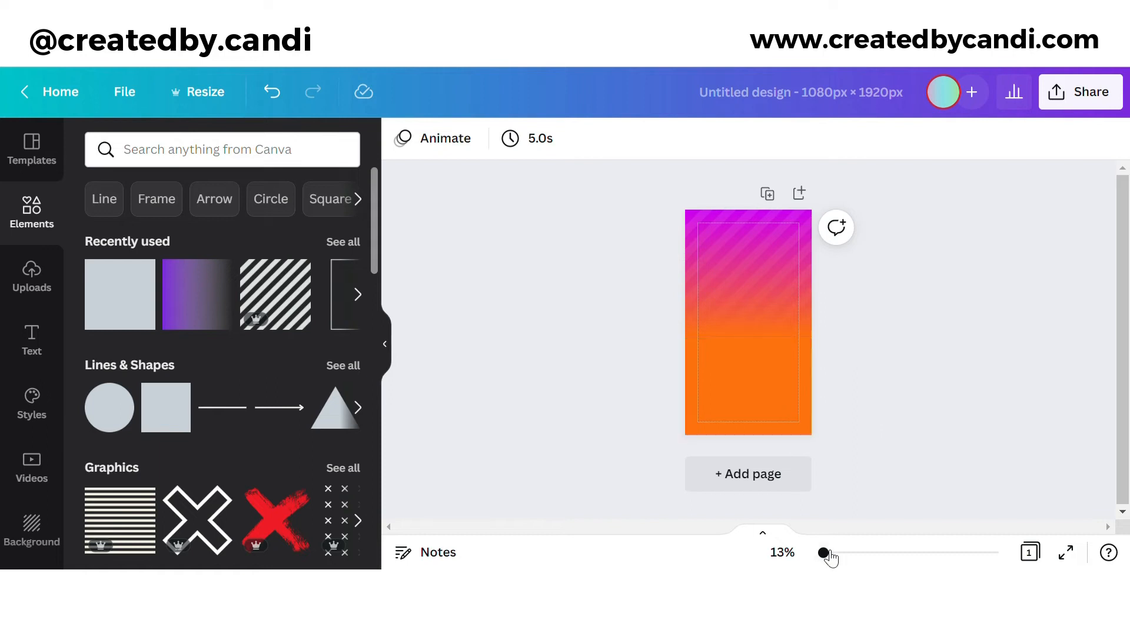
Step: At 60% zoom, raise the orange rectangle's top edge to meet the gradient seamlessly
left_click_drag(824, 552, 839, 552)
left_click(806, 474)
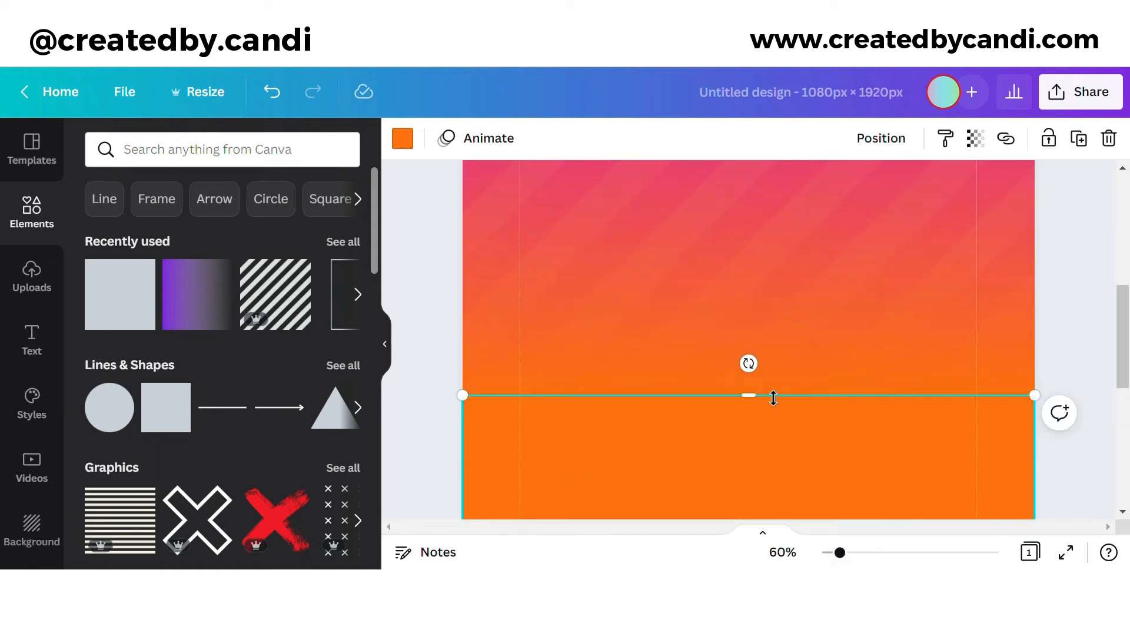
left_click_drag(773, 398, 776, 392)
left_click(1096, 489)
scroll(1109, 490, "down", 3)
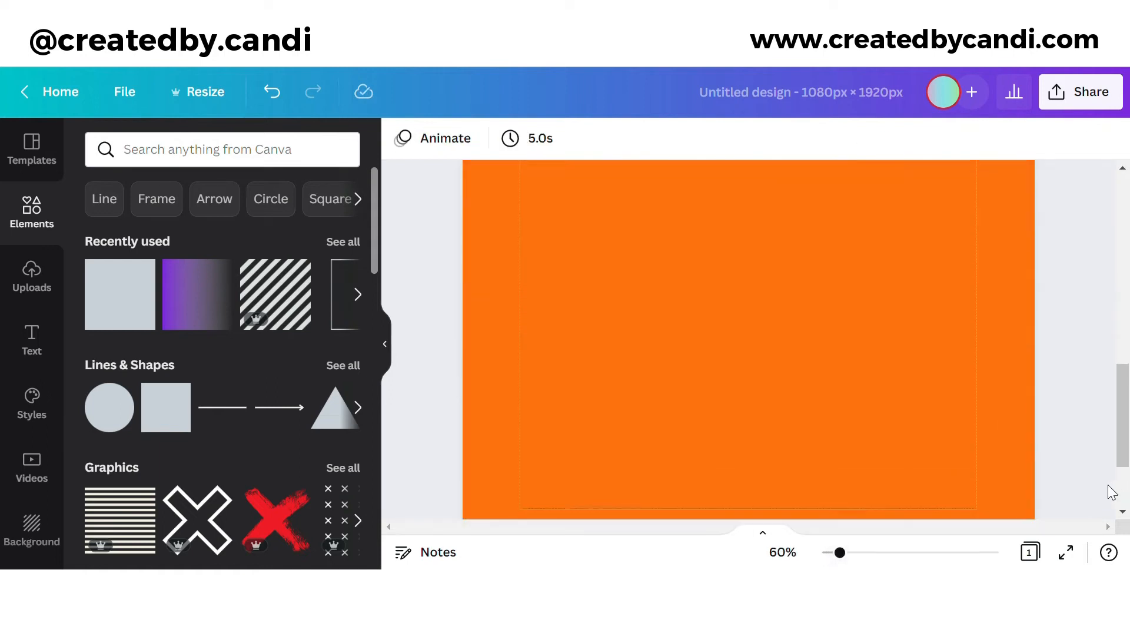
scroll(1111, 491, "down", 2)
left_click_drag(842, 555, 829, 553)
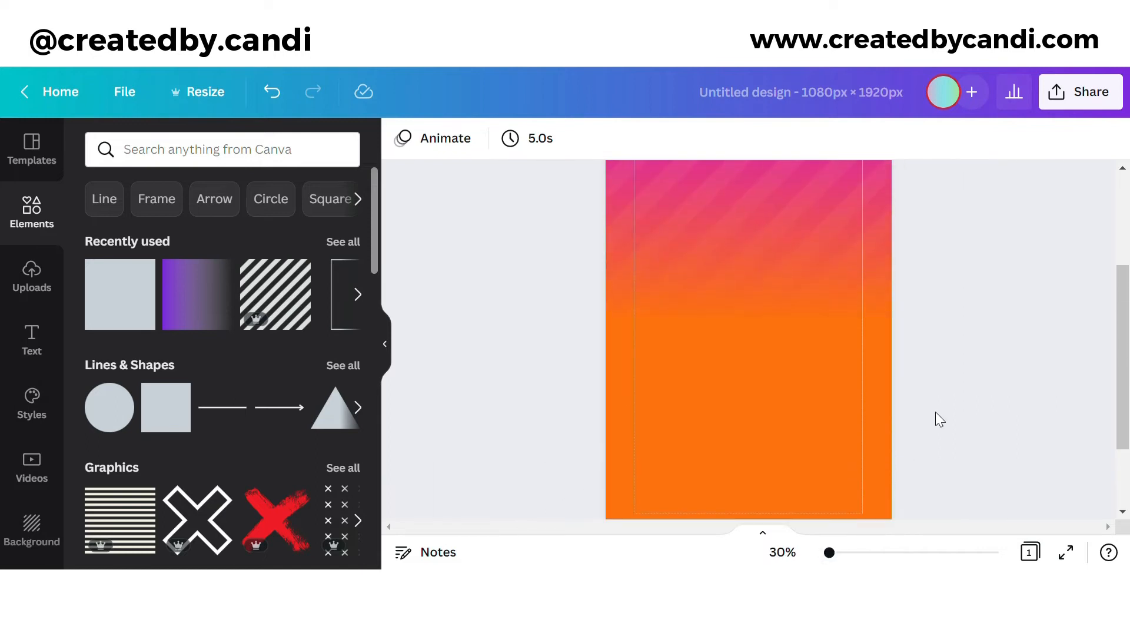
left_click_drag(952, 457, 715, 282)
left_click(1047, 165)
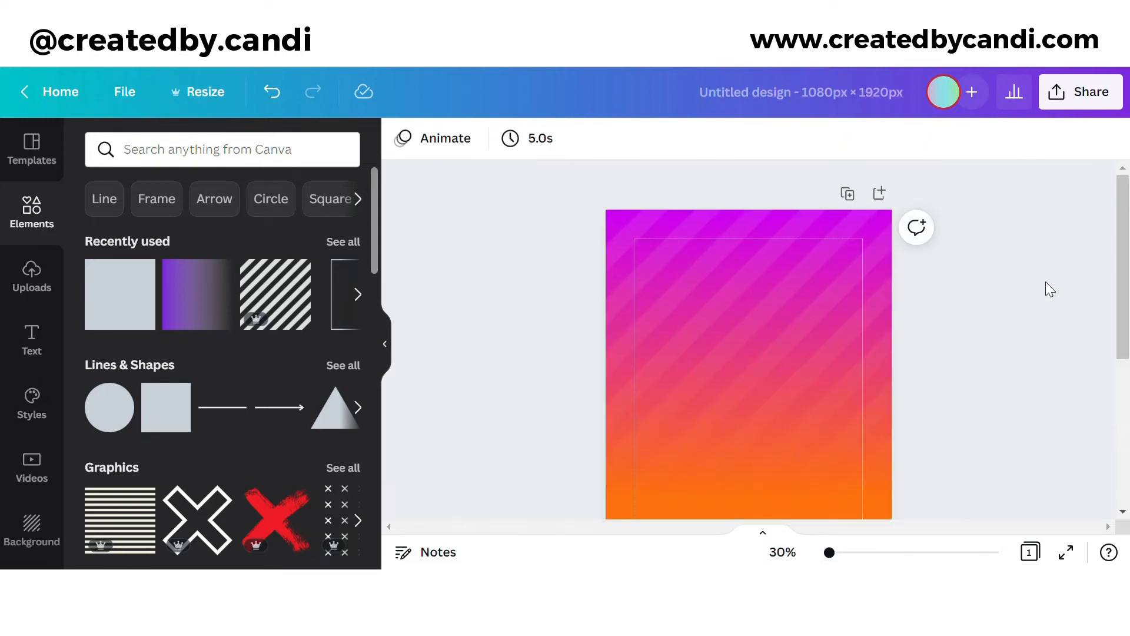
scroll(1024, 265, "down", 2)
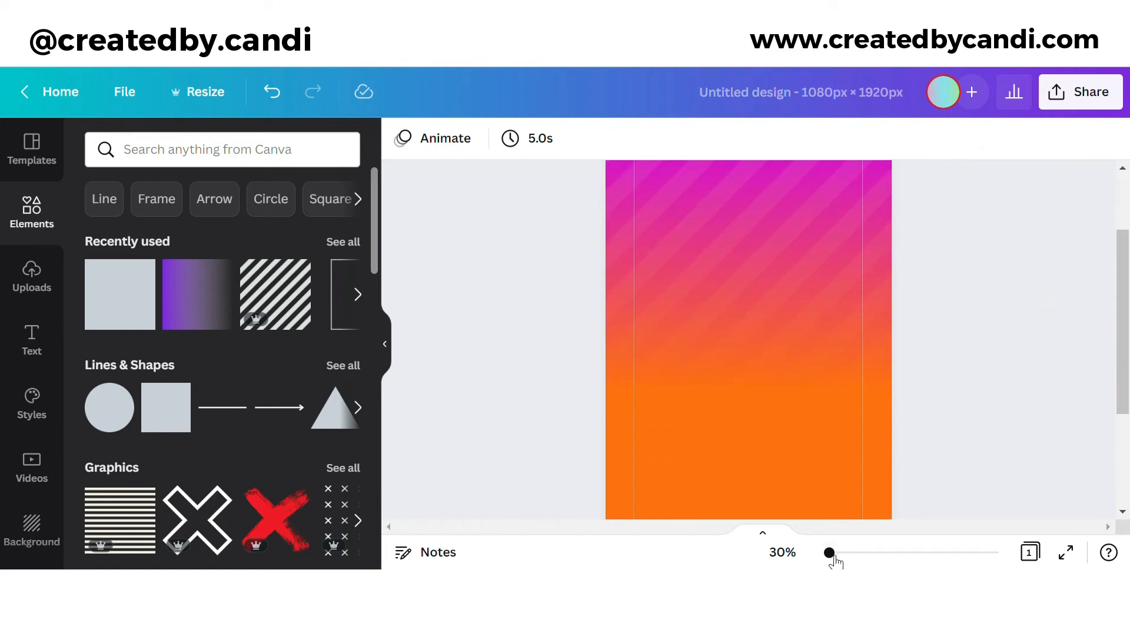
left_click_drag(831, 554, 826, 553)
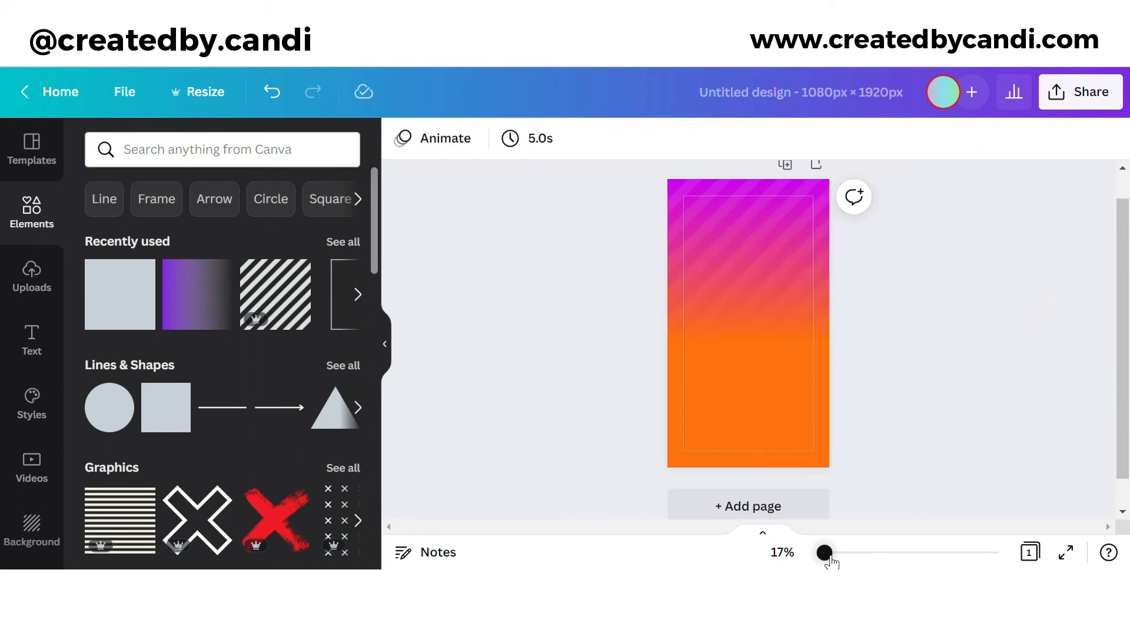
Step: Turn a new square into a thin black bar spanning the full width at the top
left_click(166, 408)
scroll(789, 413, "up", 1)
left_click_drag(768, 348, 745, 263)
left_click_drag(725, 310, 656, 230)
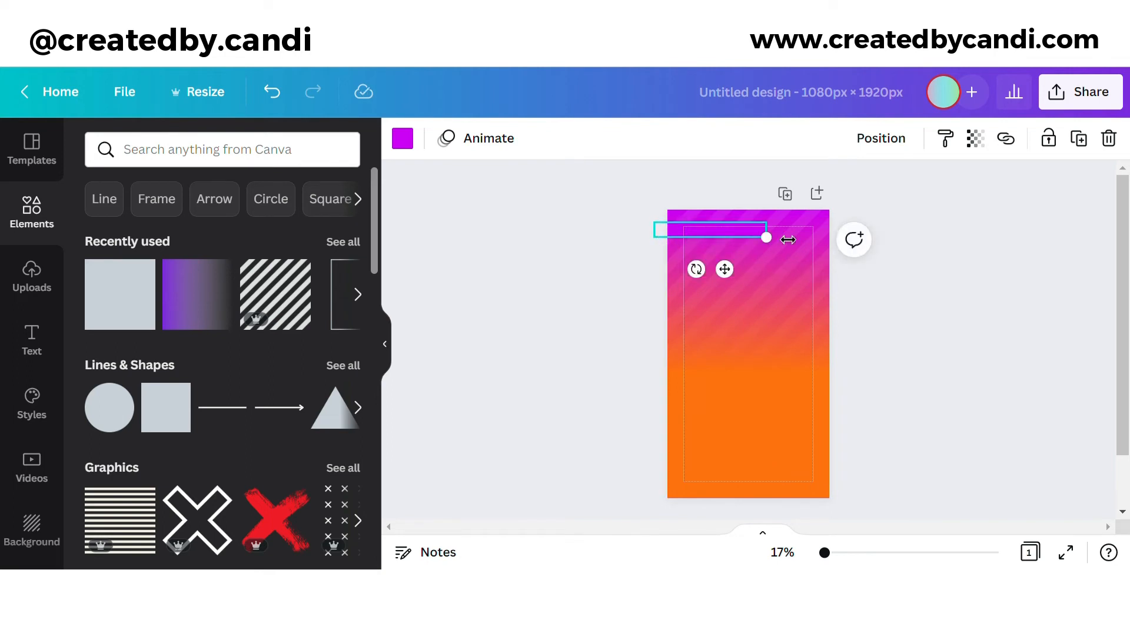
left_click_drag(783, 238, 880, 250)
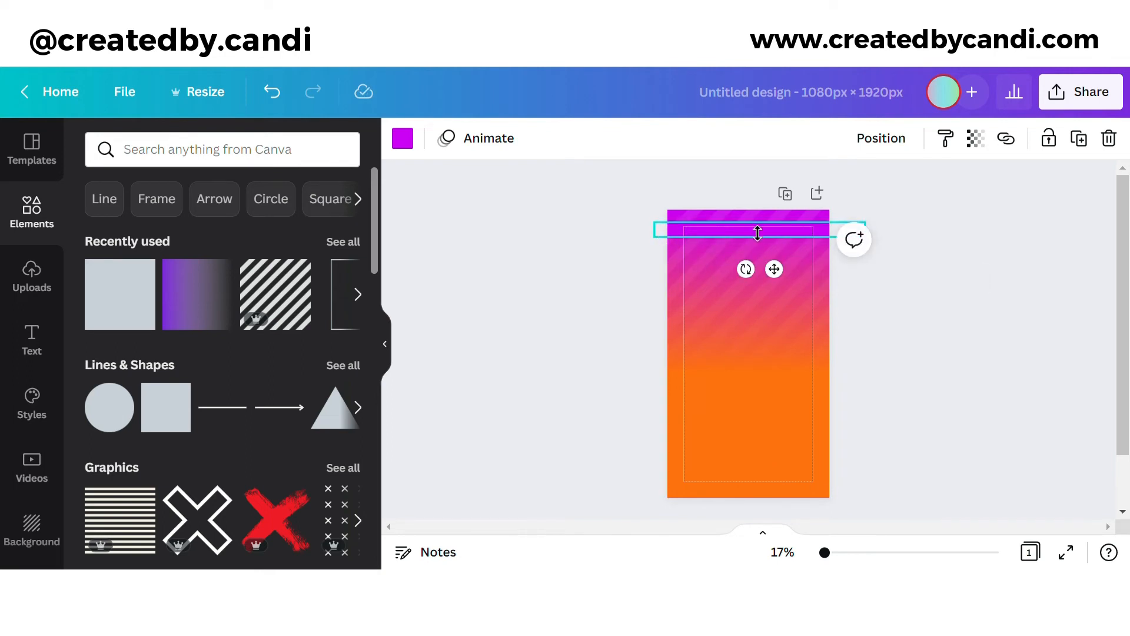
left_click_drag(758, 233, 760, 248)
left_click(403, 138)
left_click(103, 454)
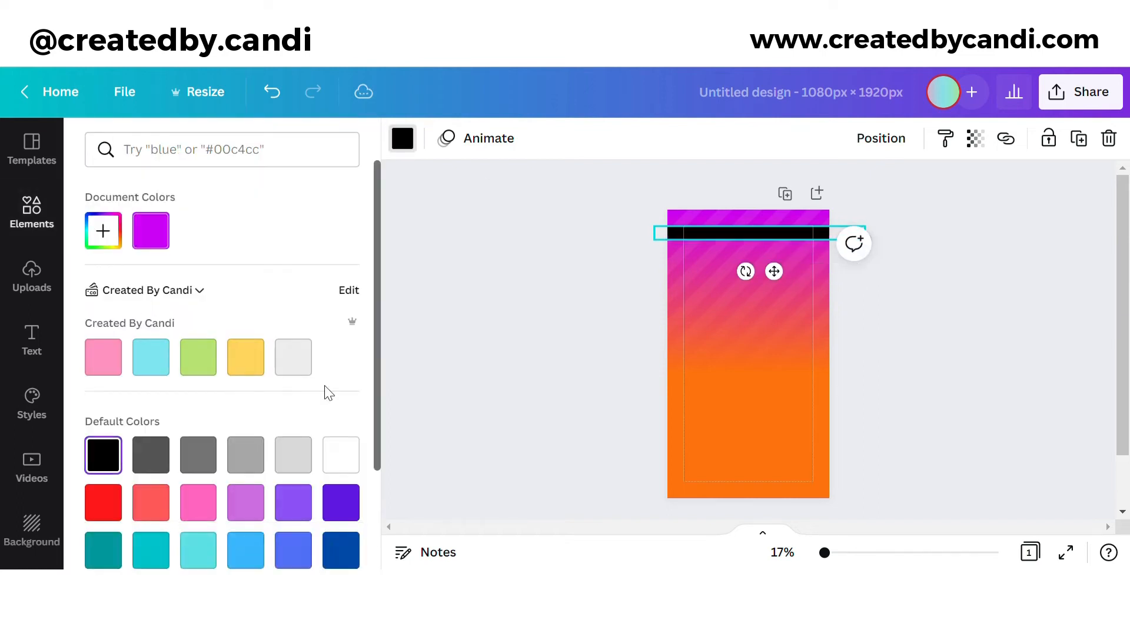
Step: Duplicate the black bar and move the copy to the bottom edge
left_click(1075, 142)
scroll(907, 236, "down", 2)
left_click_drag(782, 216, 762, 450)
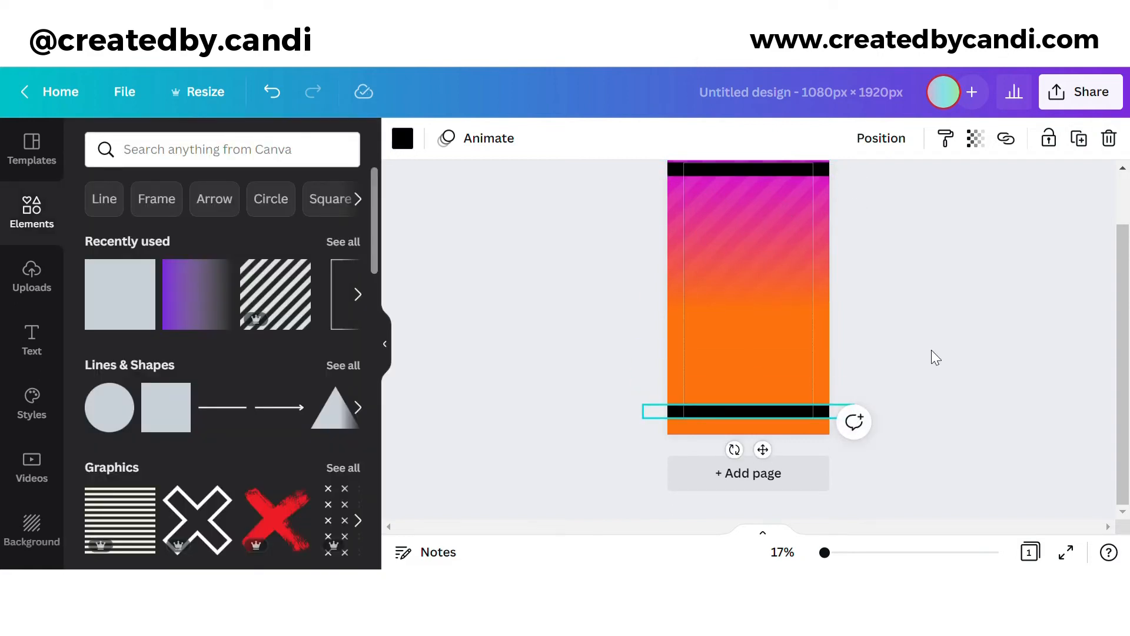
Step: Add a subheading, enlarge it to about 32.6, and clear its placeholder text
left_click(34, 341)
left_click(262, 305)
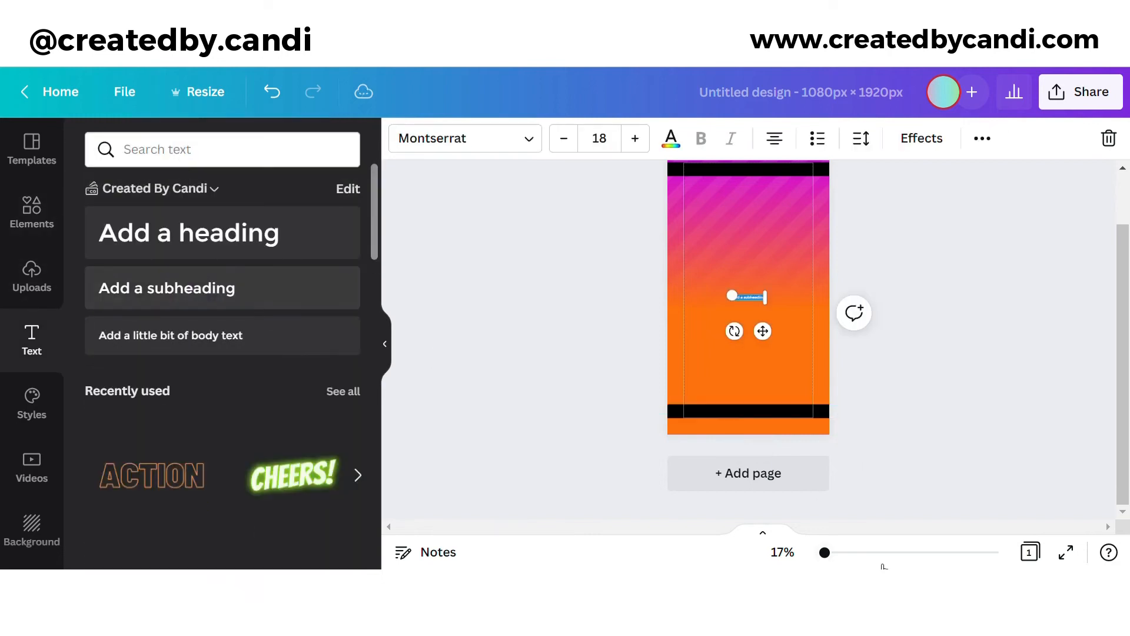
left_click(834, 556)
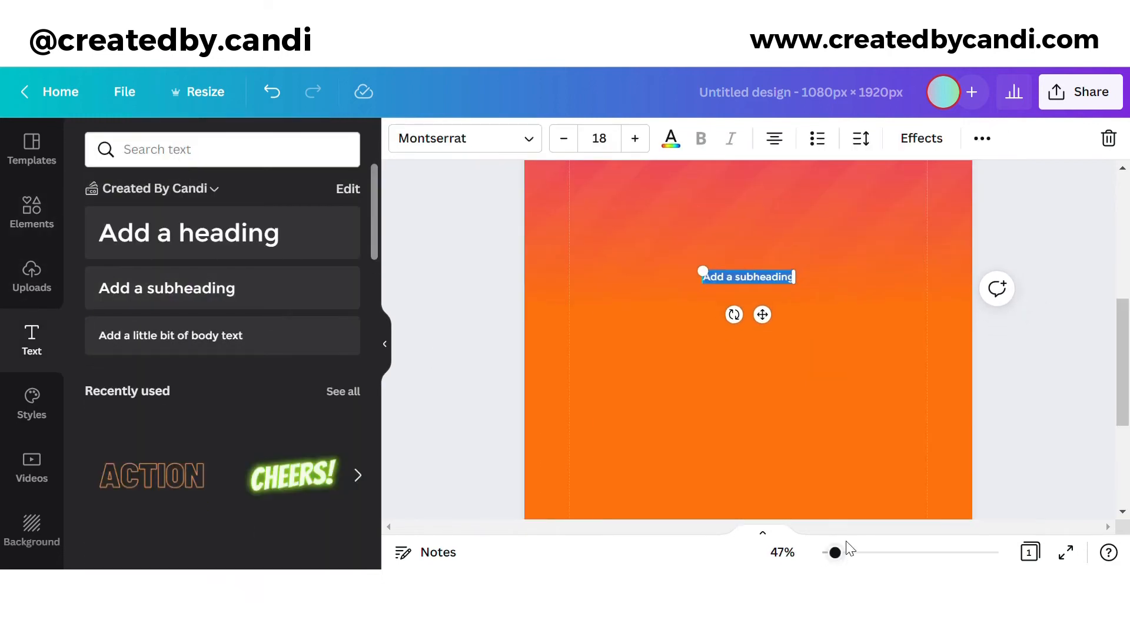
scroll(913, 437, "up", 2)
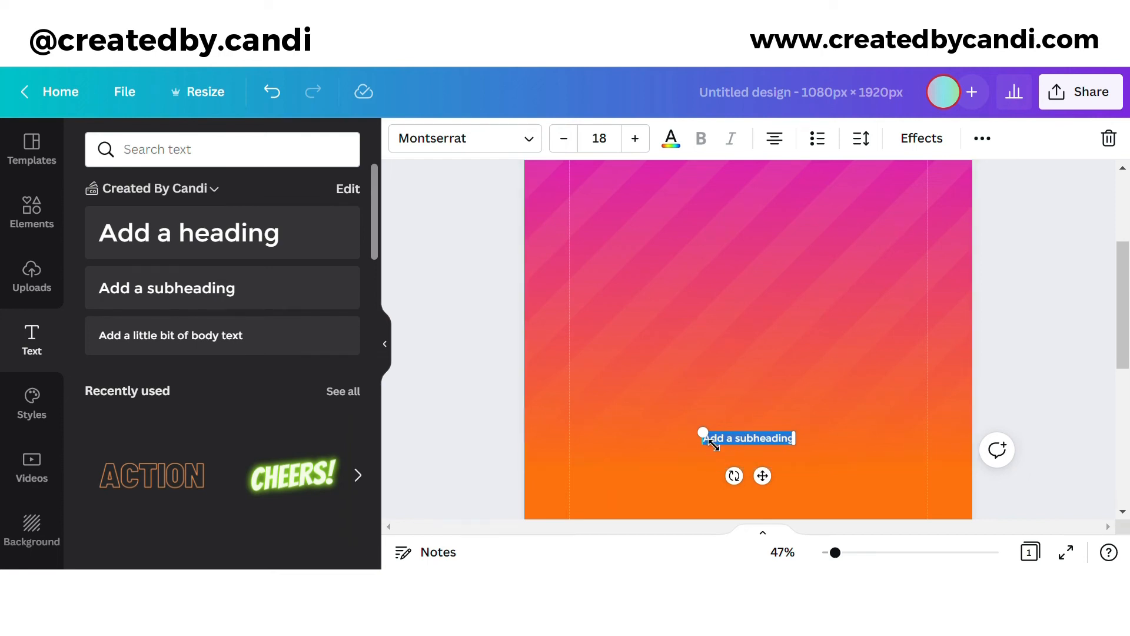
left_click_drag(702, 433, 628, 422)
double_click(656, 434)
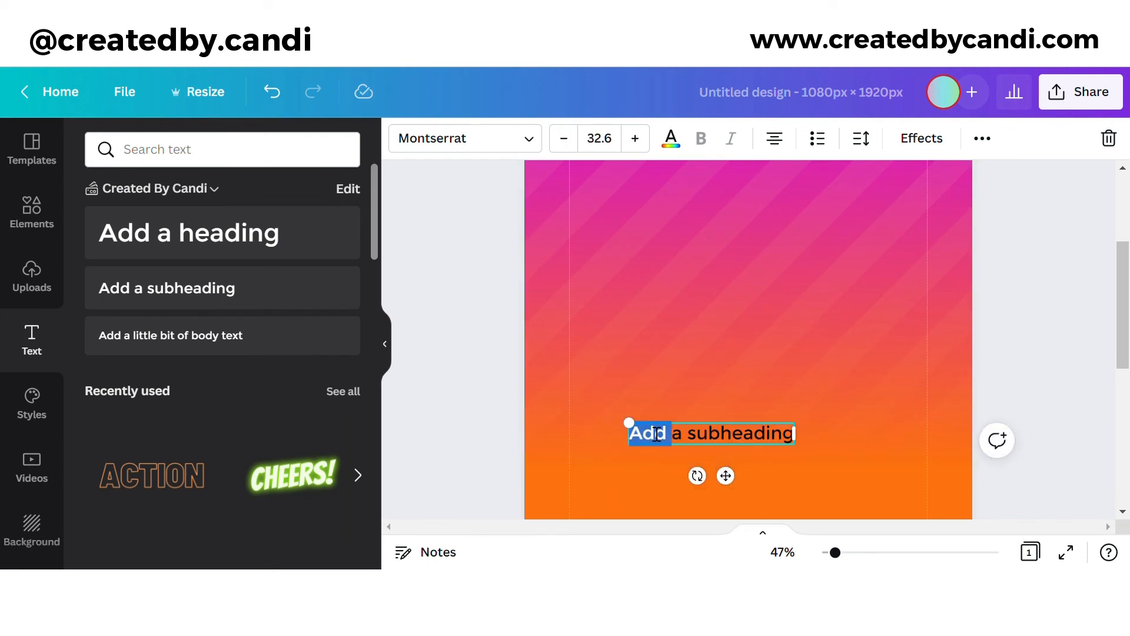
key("ctrl+a")
key("BackSpace")
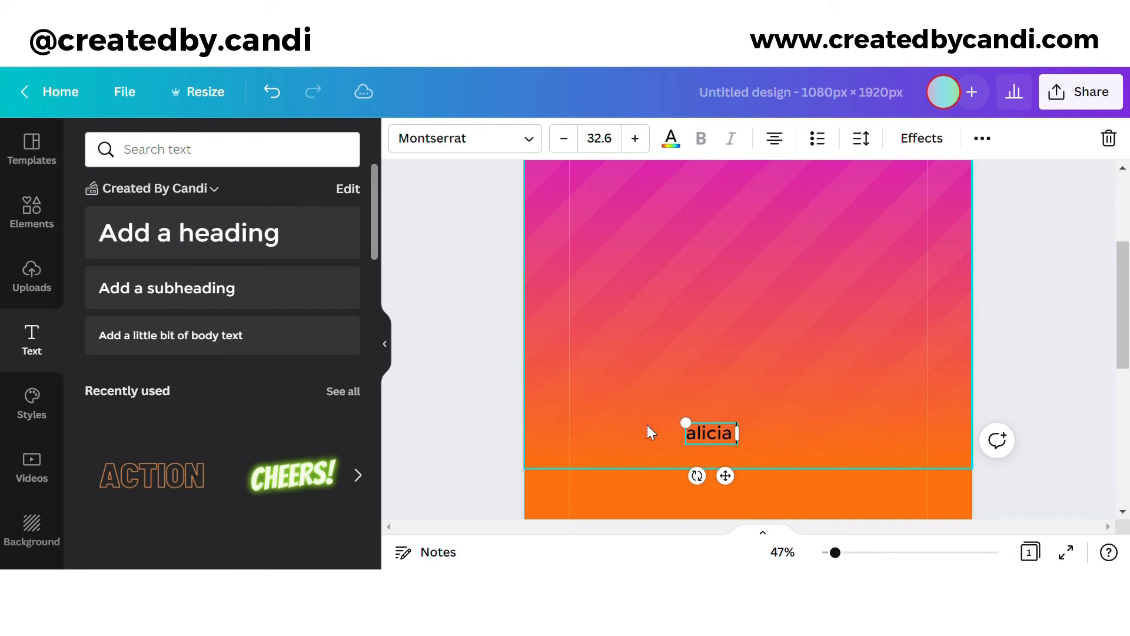
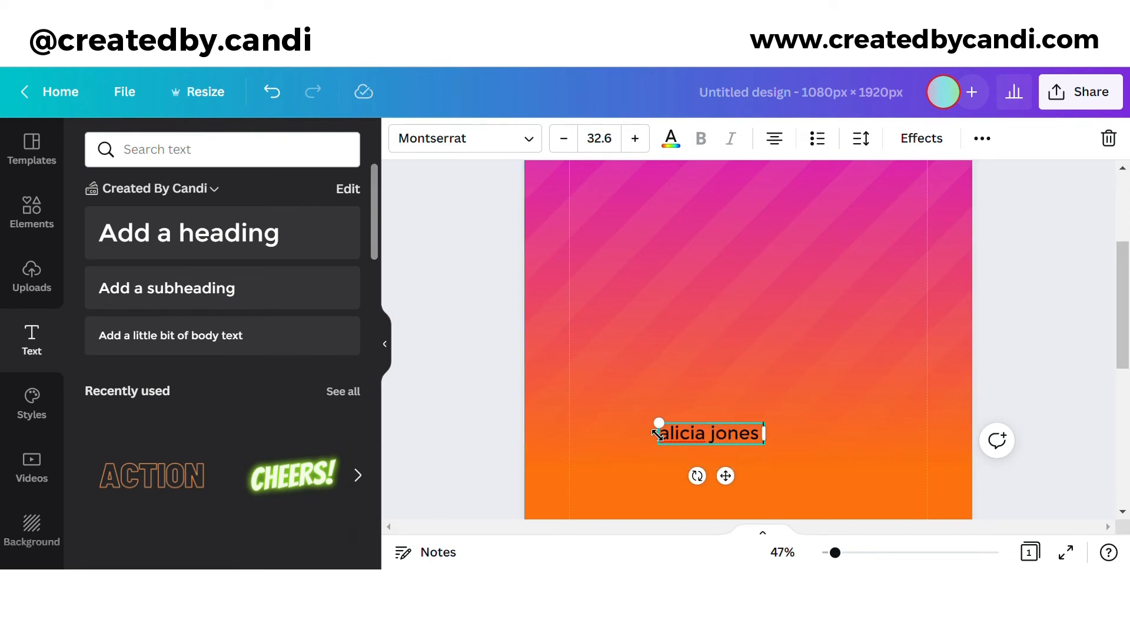
Step: Type the name | social media manager line with a dash separator, then repeat it twice
type(" | social media")
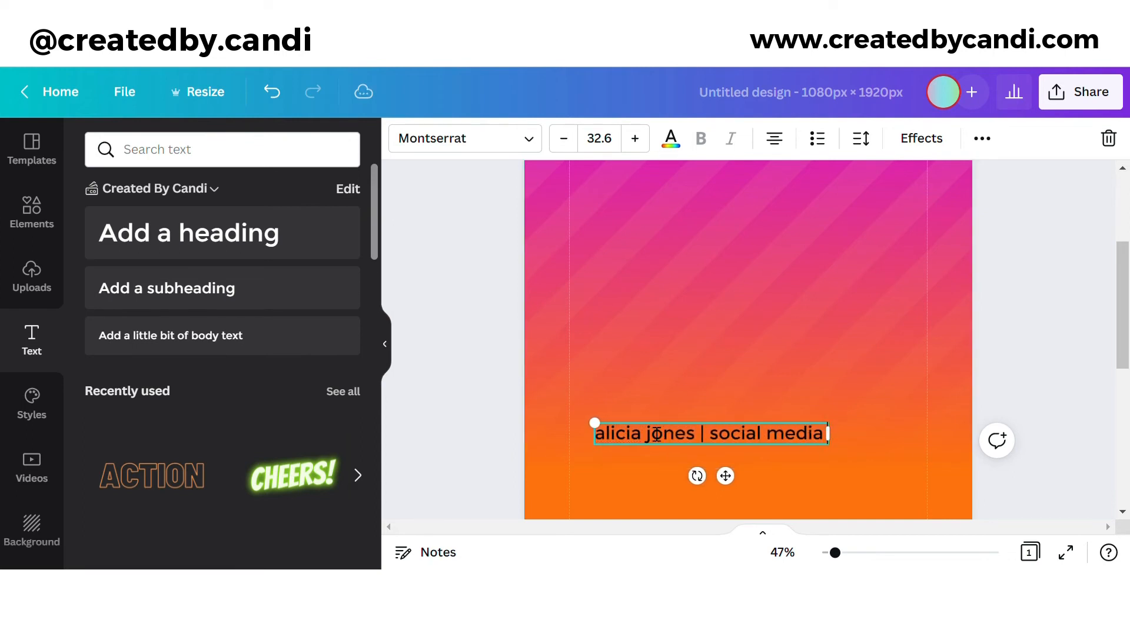
type(" manager =")
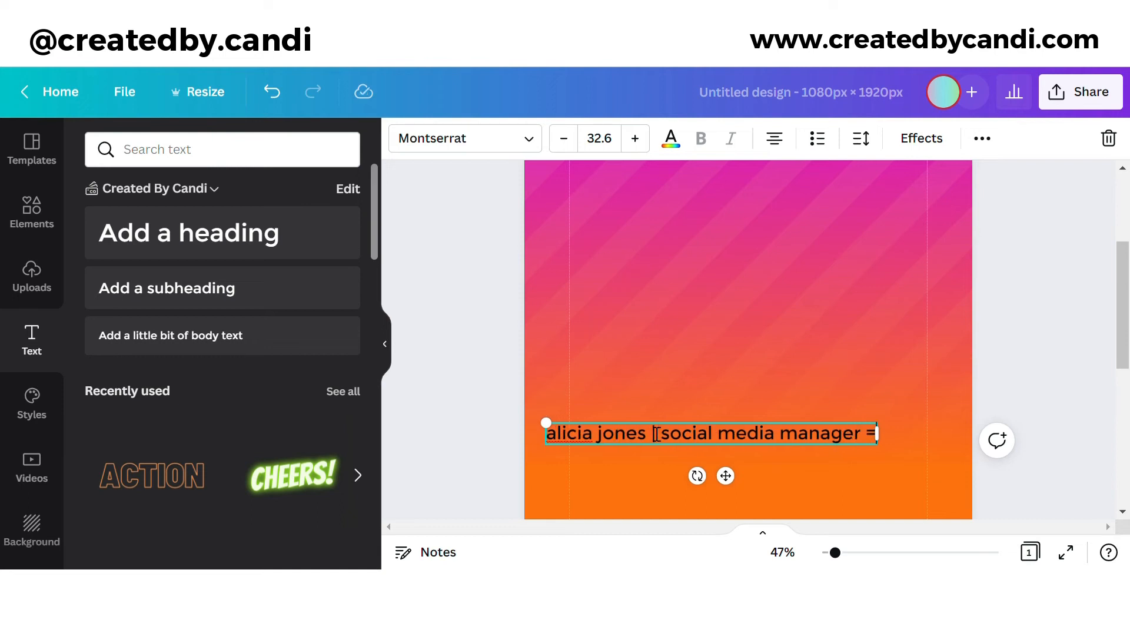
key("BackSpace")
type("-")
key("ctrl+a")
key("ctrl+c")
key("Right")
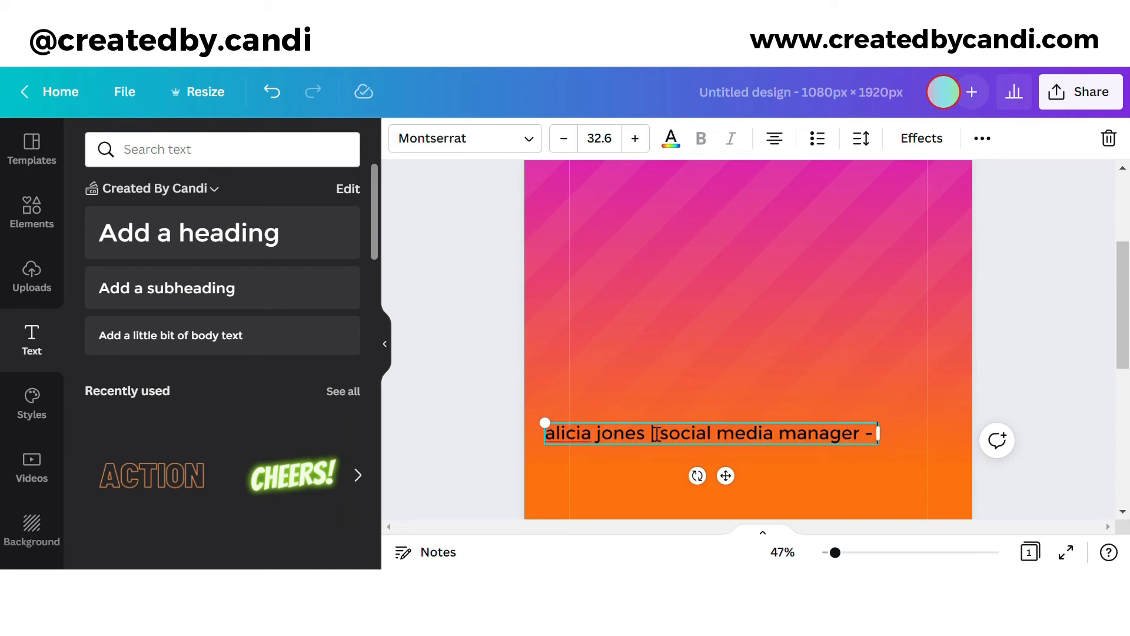
key("ctrl+v")
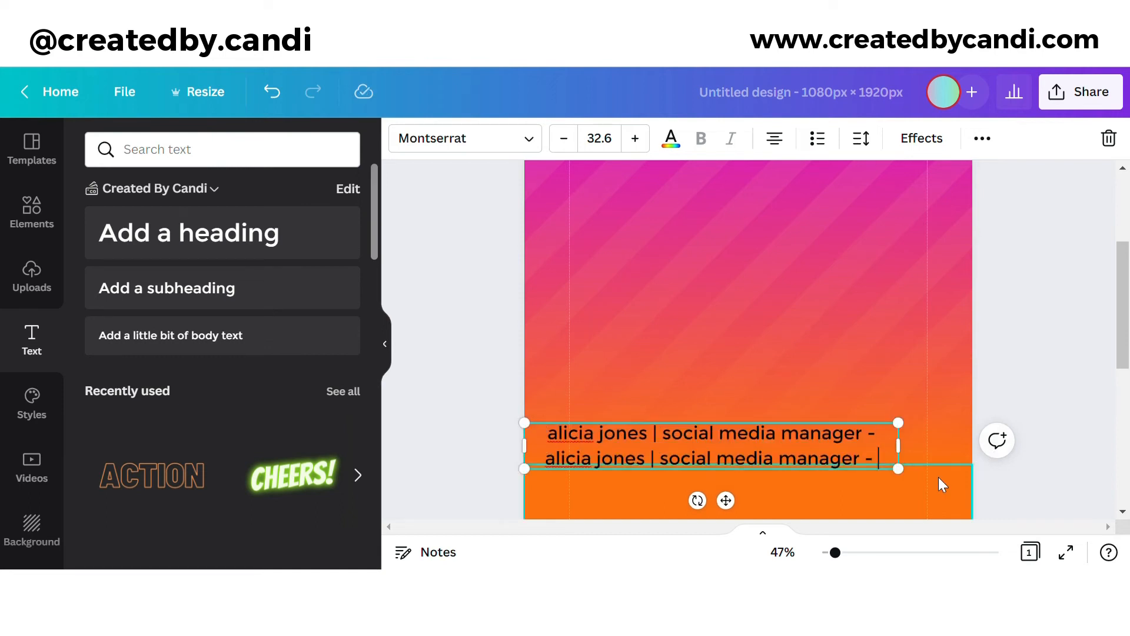
key("BackSpace")
key("BackSpace")
key("BackSpace")
key("ctrl+a")
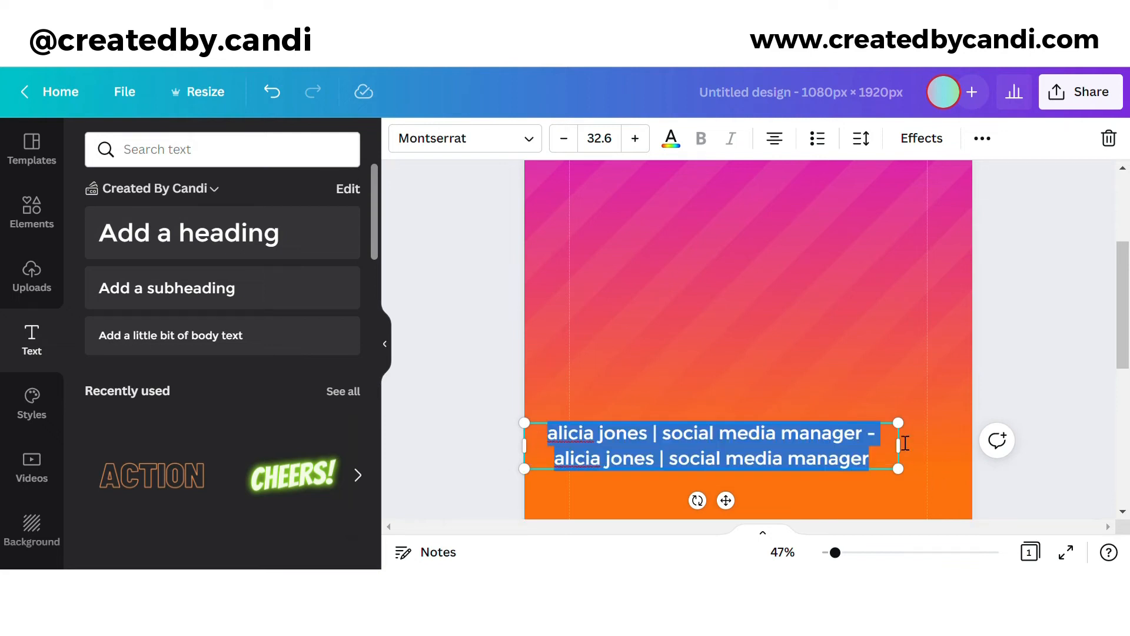
Step: Make the ticker uppercase, size it to one full-width line, and move it up
left_click(982, 138)
left_click(605, 180)
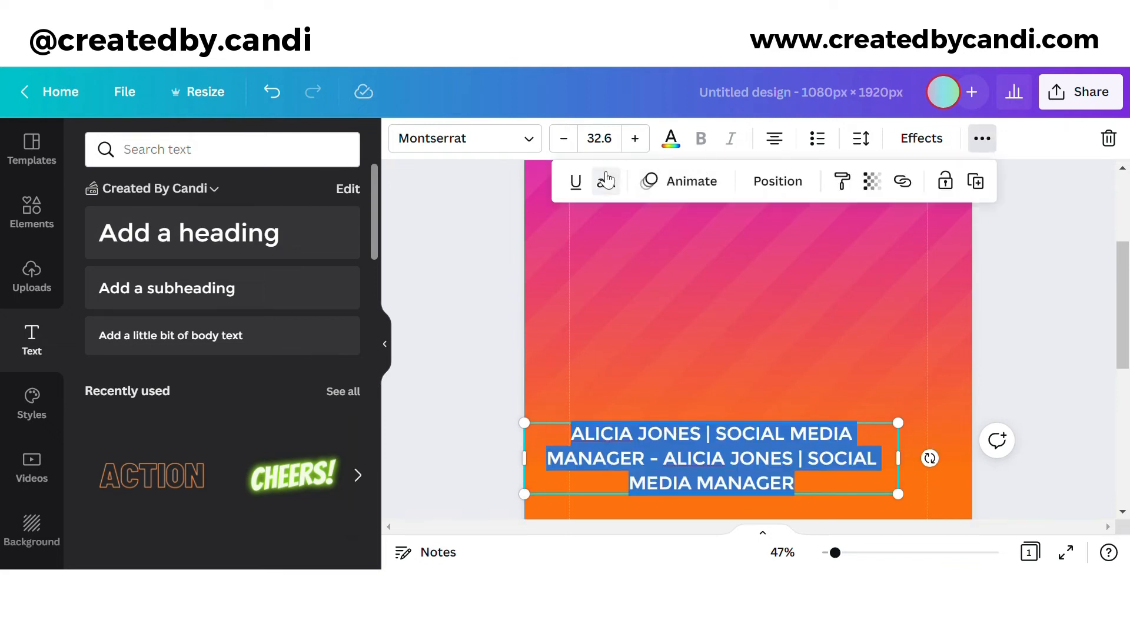
left_click_drag(914, 513, 980, 438)
left_click(609, 139)
left_click(646, 147)
left_click(646, 147)
left_click(646, 147)
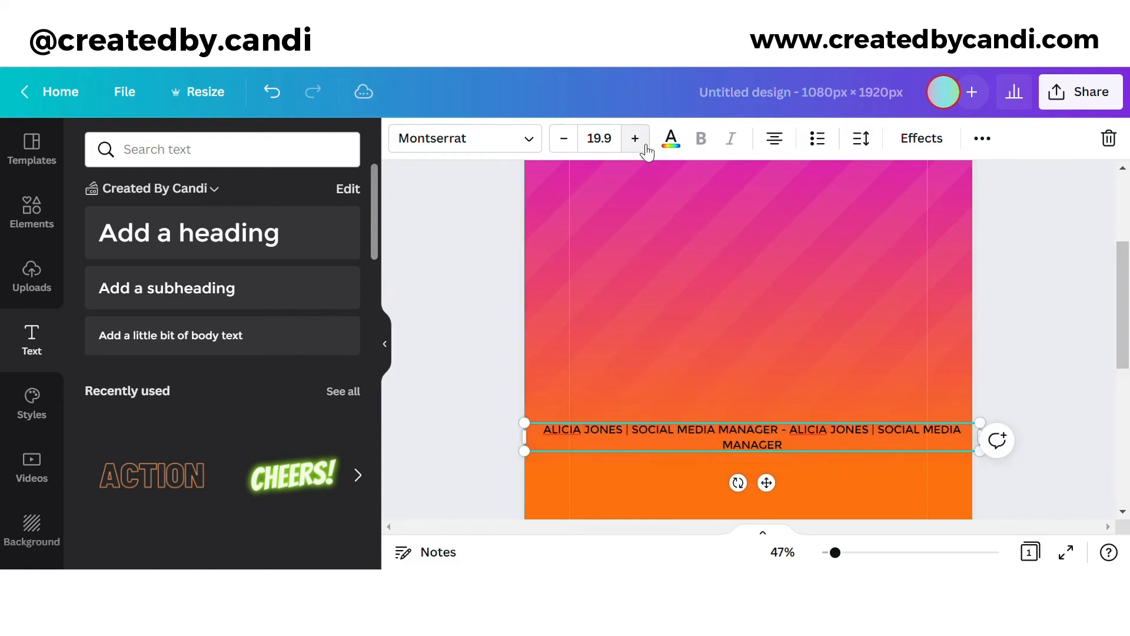
left_click(562, 140)
left_click(562, 140)
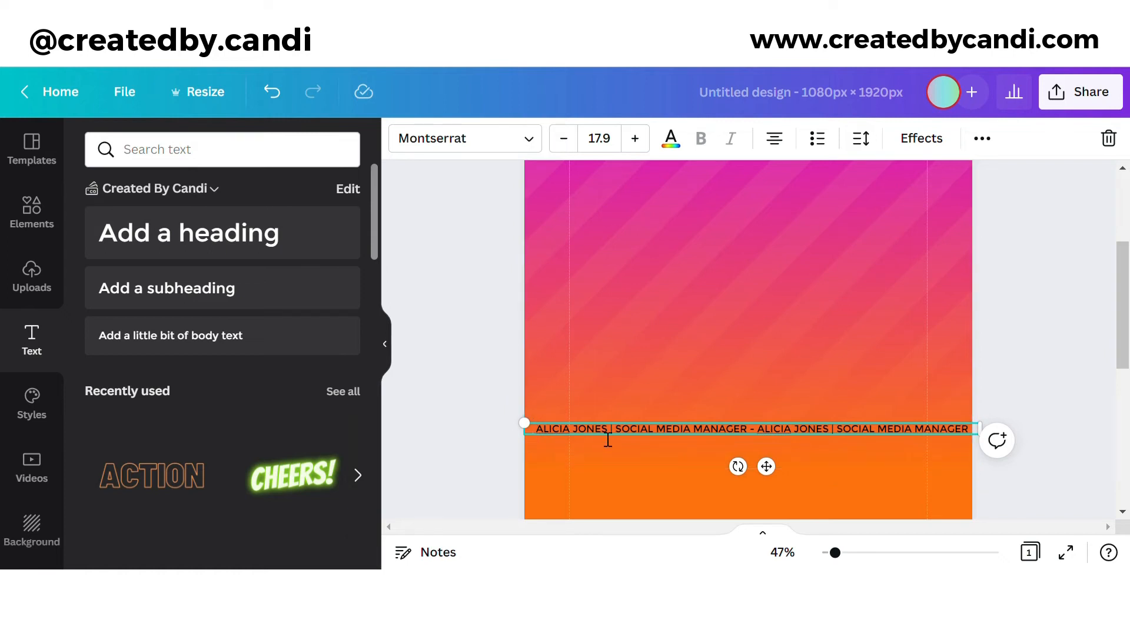
left_click_drag(524, 422, 444, 422)
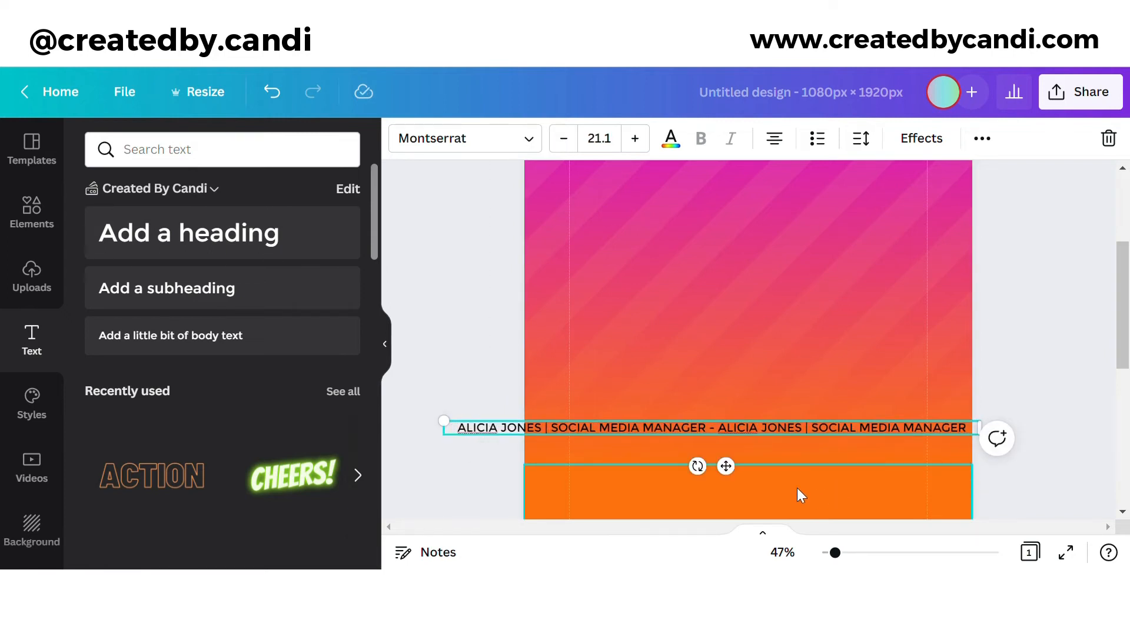
scroll(762, 418, "up", 3)
left_click_drag(741, 470, 757, 405)
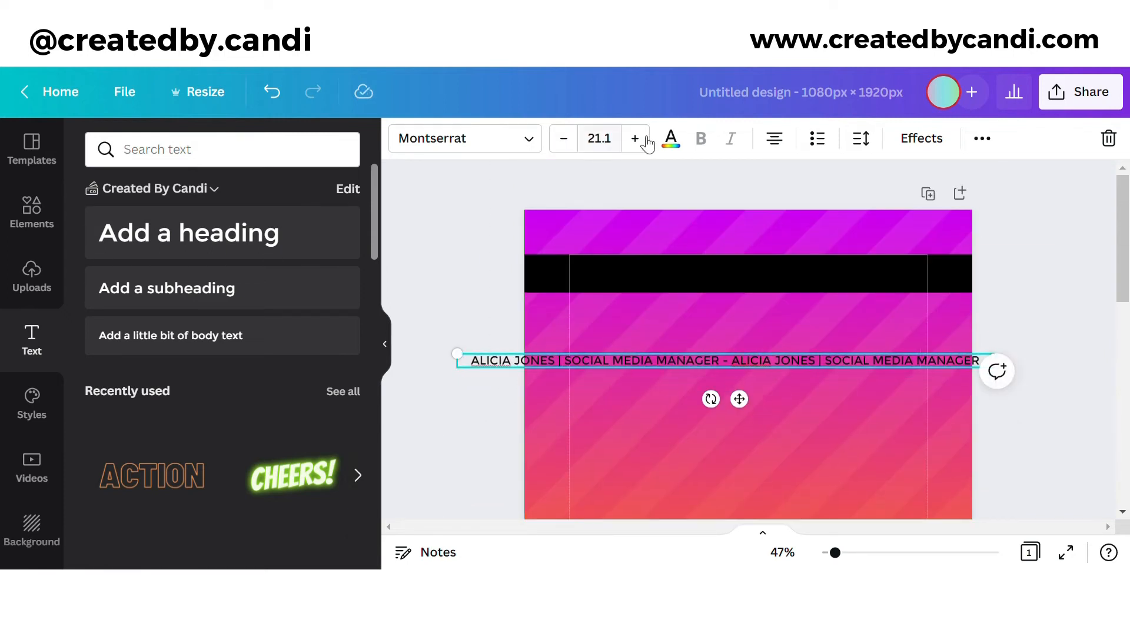
Step: Make the ticker text white and move it onto the top black bar
left_click(671, 138)
left_click(339, 454)
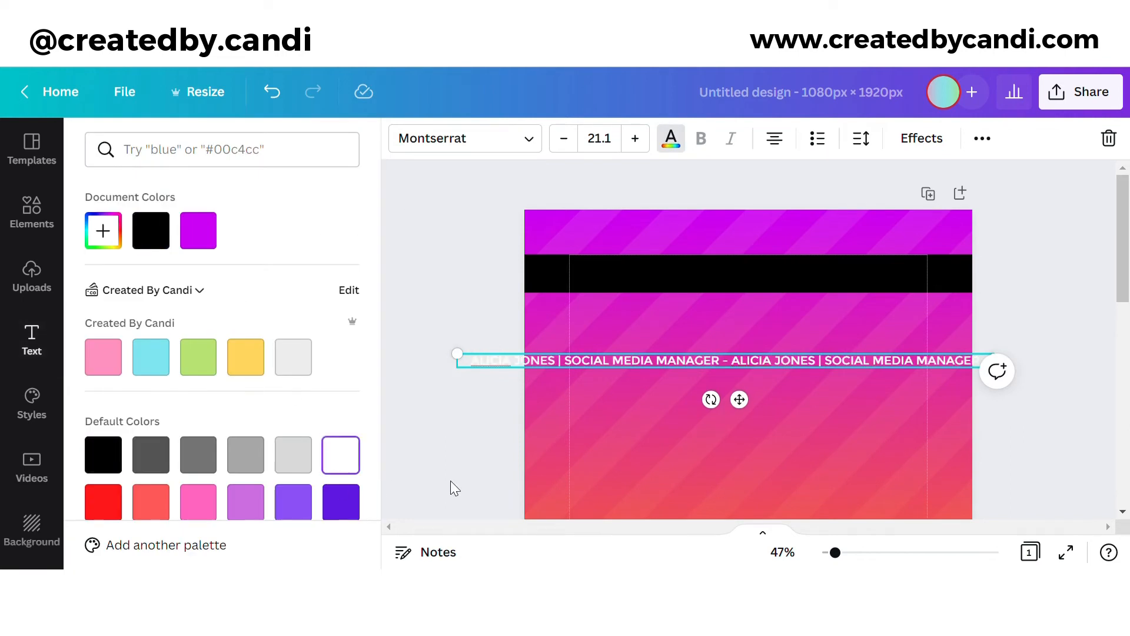
left_click_drag(753, 413, 743, 323)
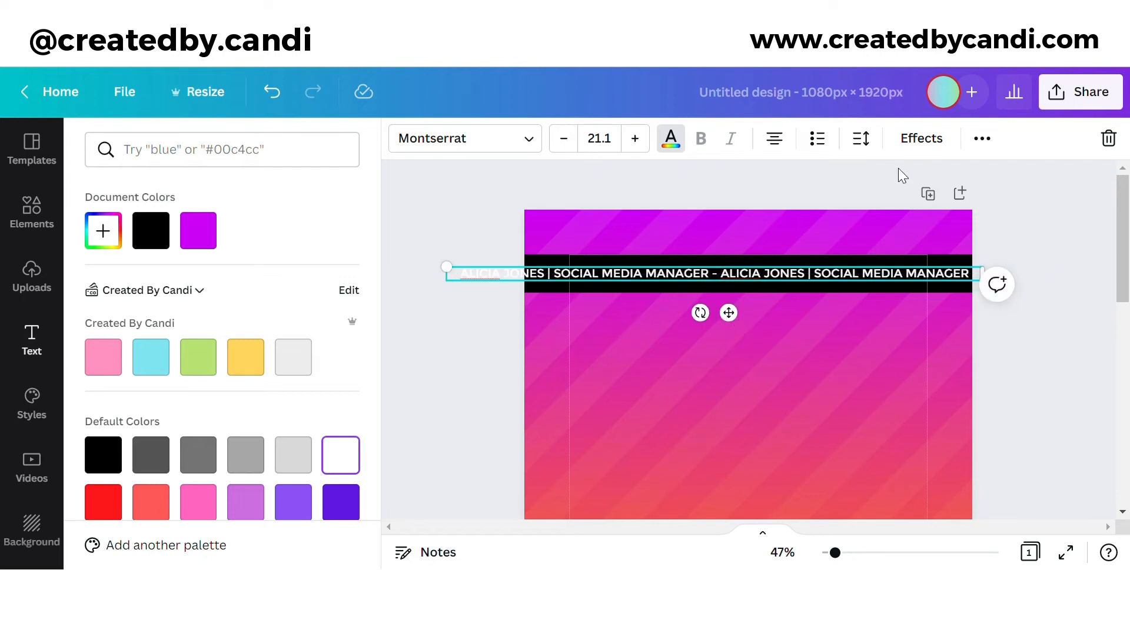
Step: Duplicate the ticker and place the copy on the bottom black bar
left_click(983, 139)
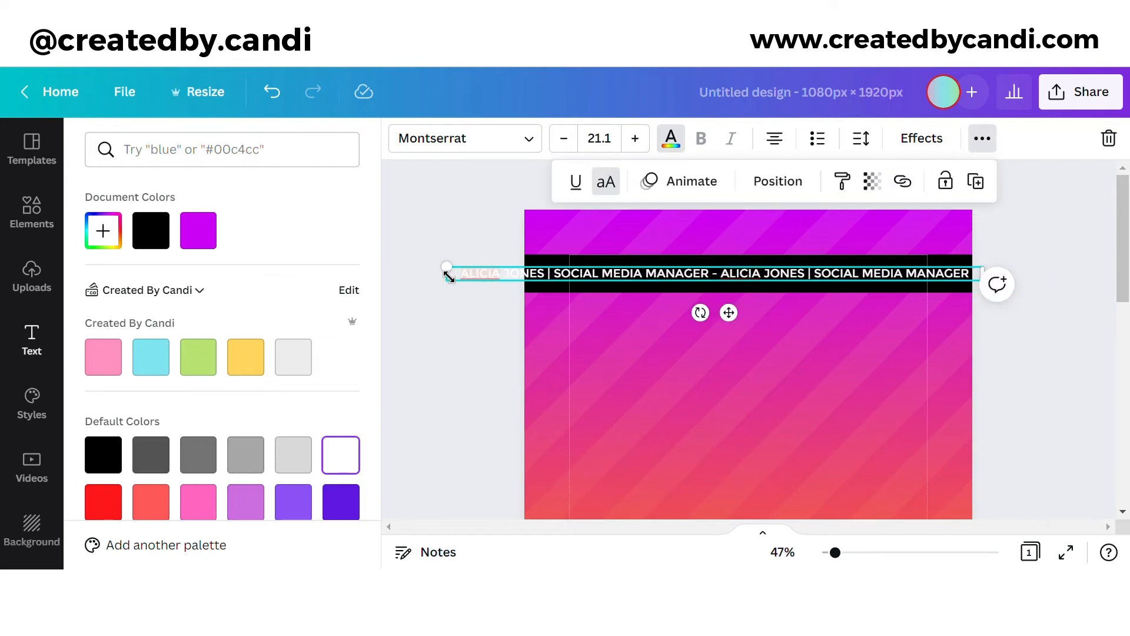
left_click(976, 182)
left_click_drag(738, 321, 812, 449)
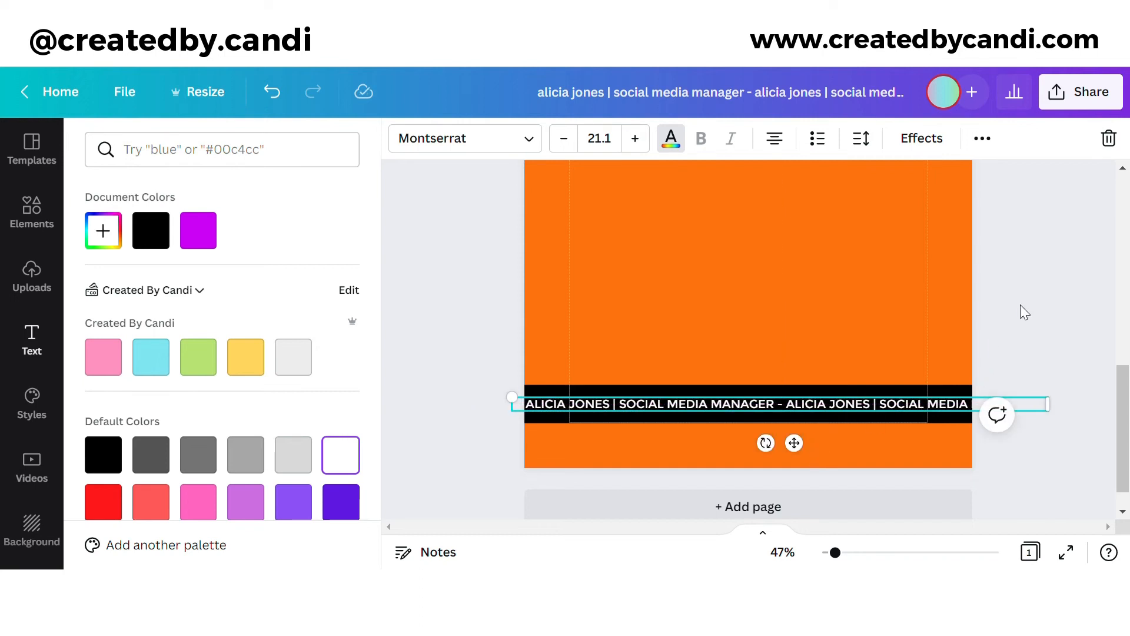
left_click(1026, 332)
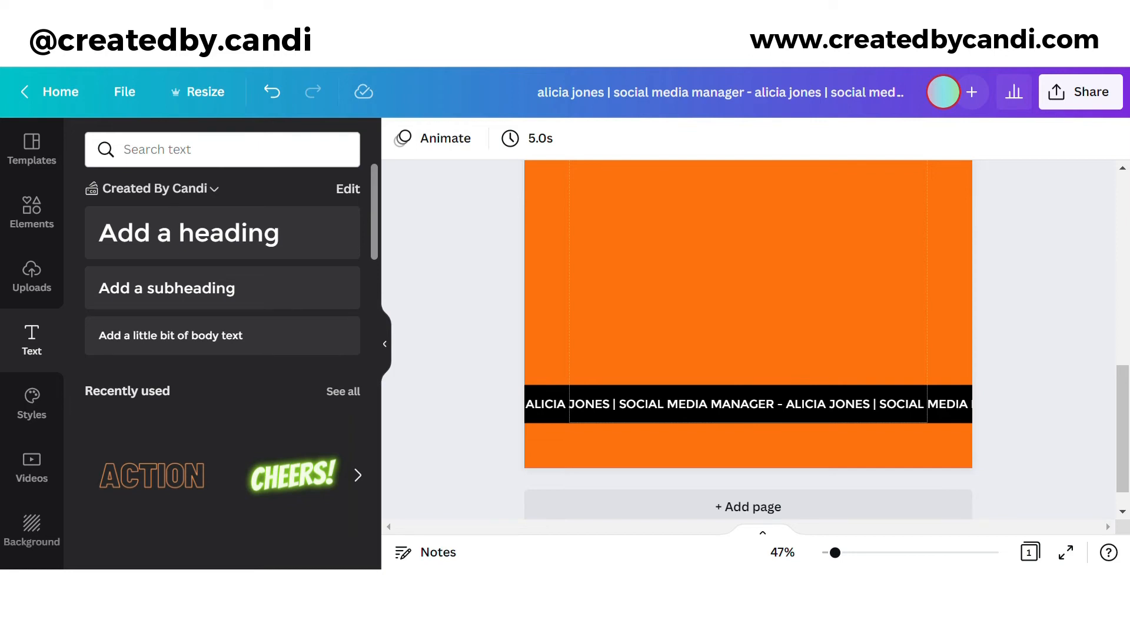
scroll(1098, 404, "down", 1)
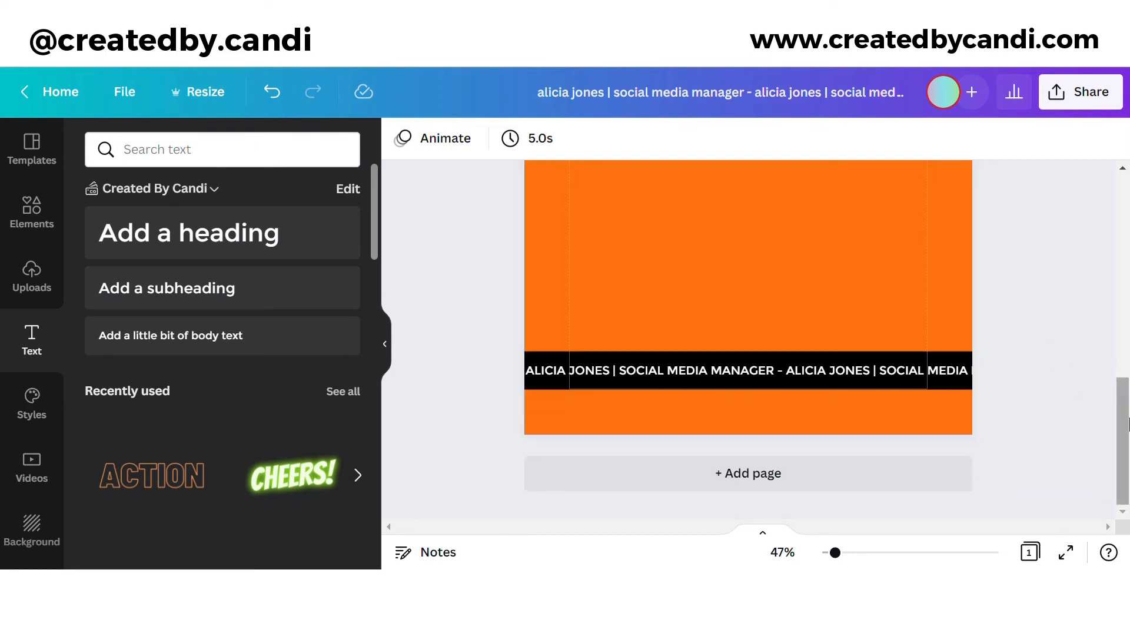
left_click_drag(1127, 422, 1122, 376)
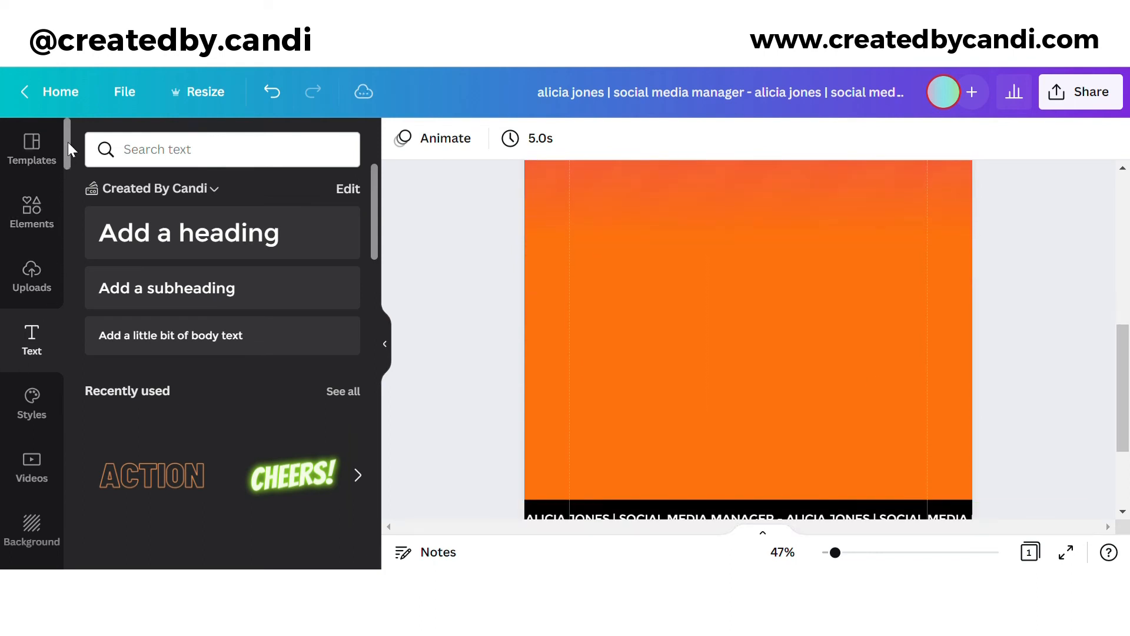
left_click_drag(68, 143, 78, 549)
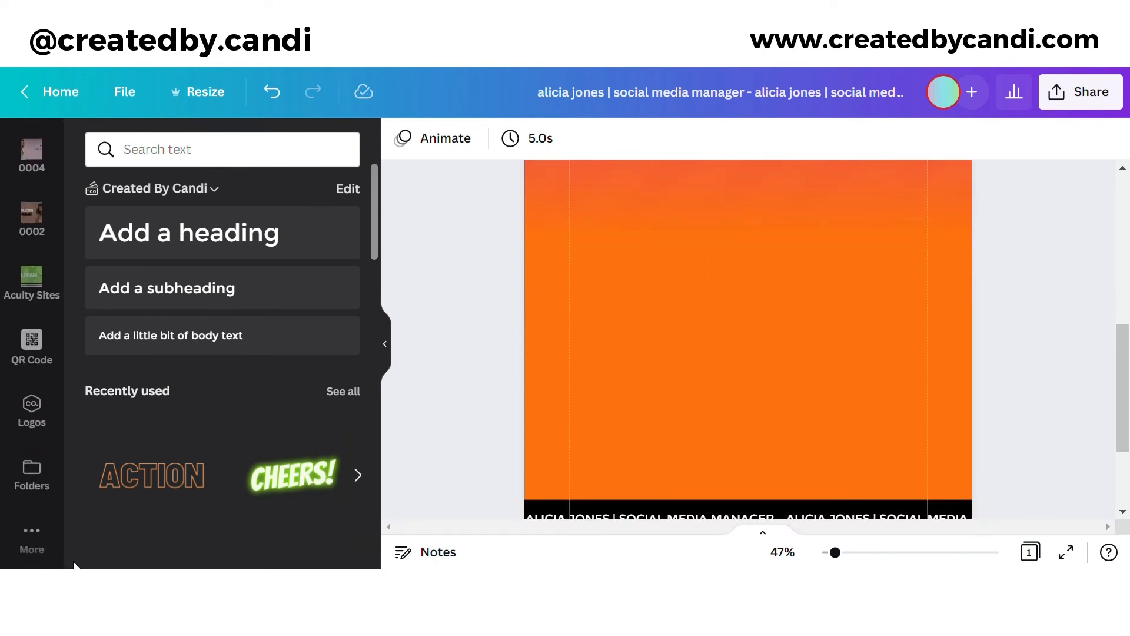
left_click(46, 356)
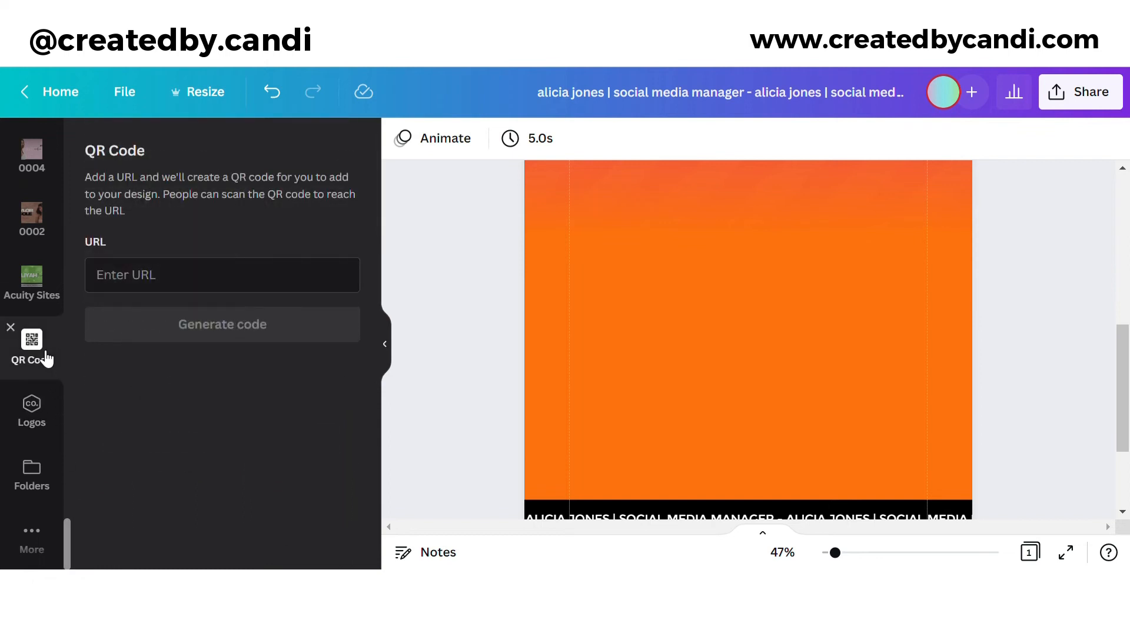
left_click(43, 538)
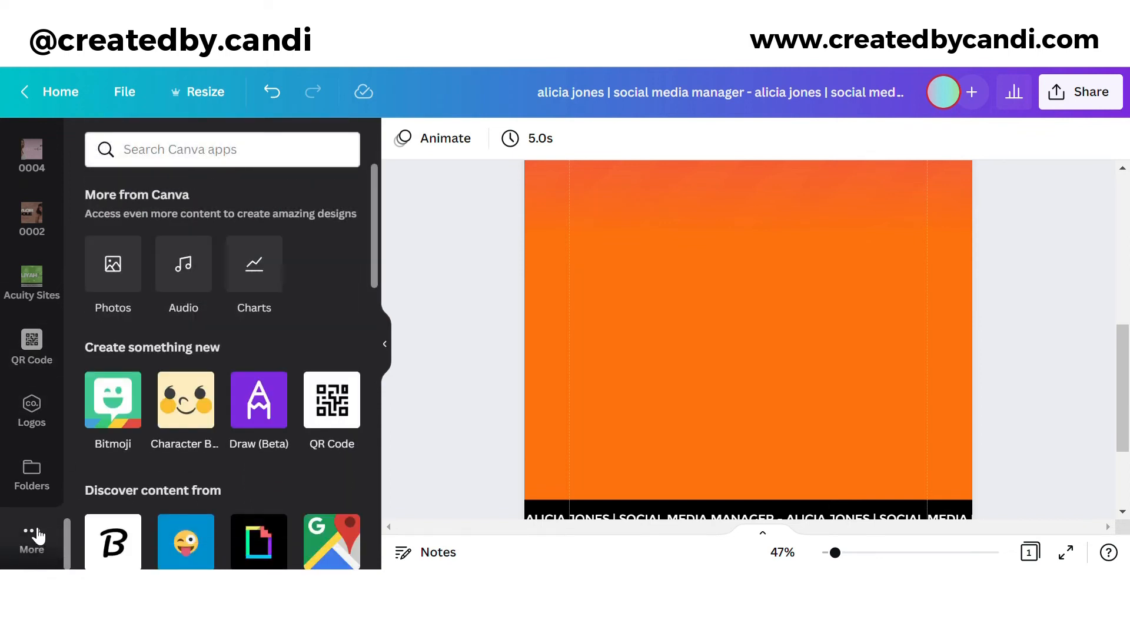
left_click(332, 415)
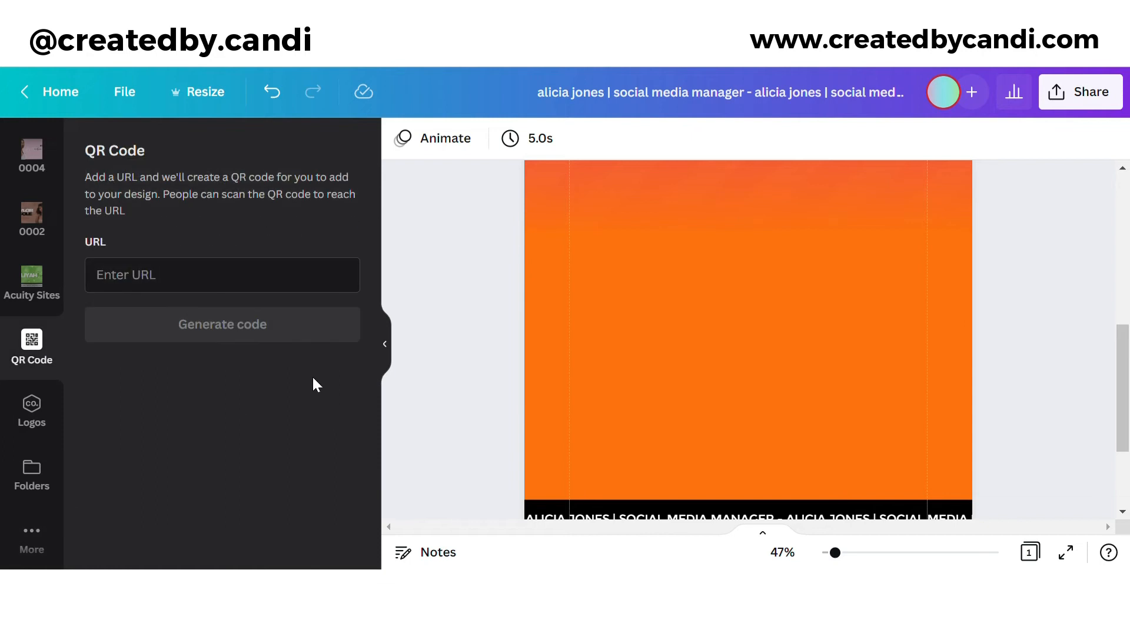
type("www.createdbycandi.com")
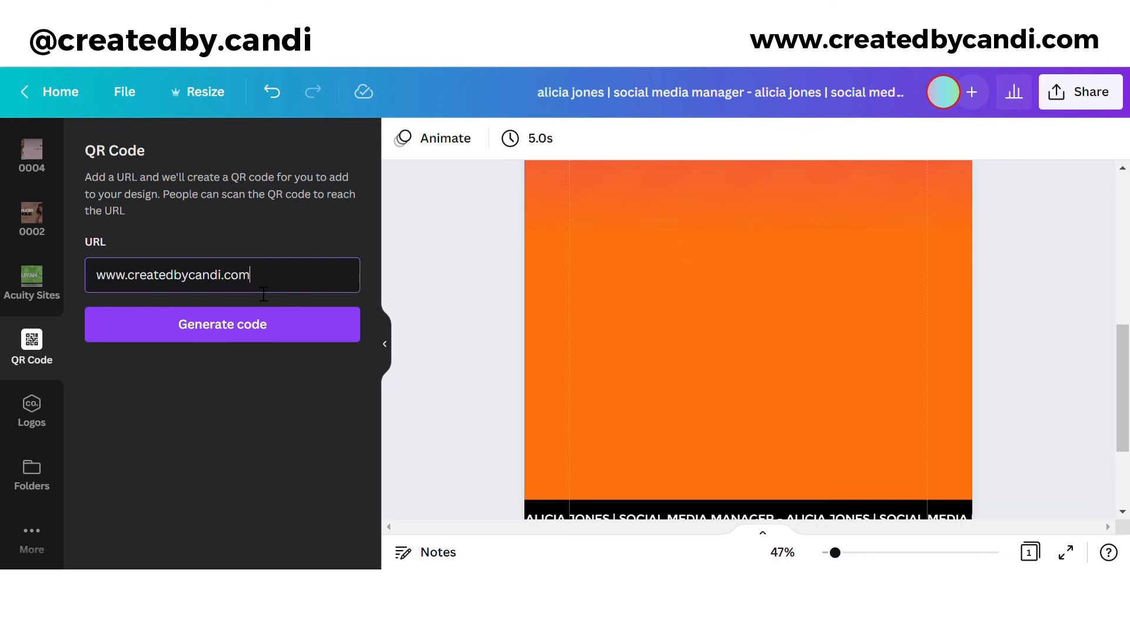
left_click(265, 323)
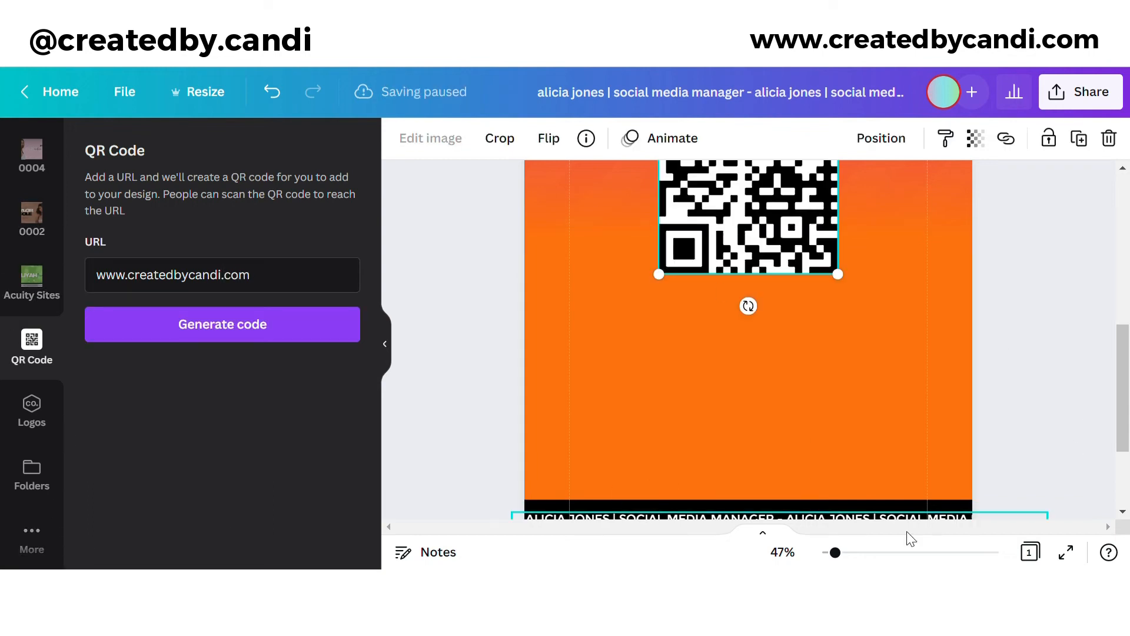
Step: Add a square from Recently used elements over the QR code
left_click_drag(846, 555, 828, 553)
scroll(1044, 328, "up", 3)
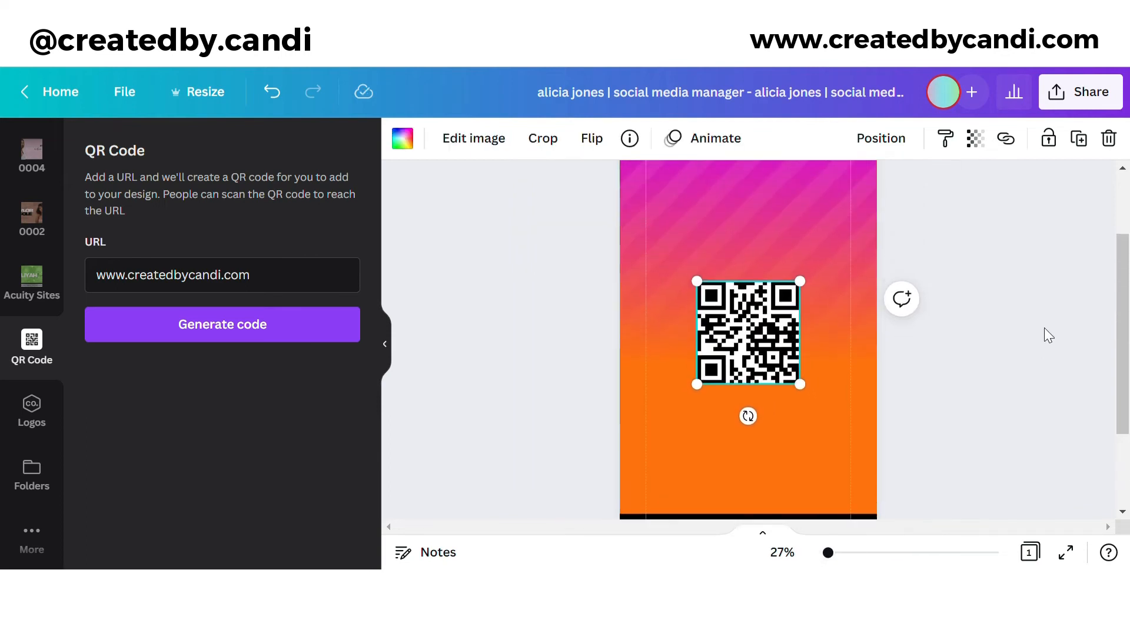
scroll(65, 297, "up", 3)
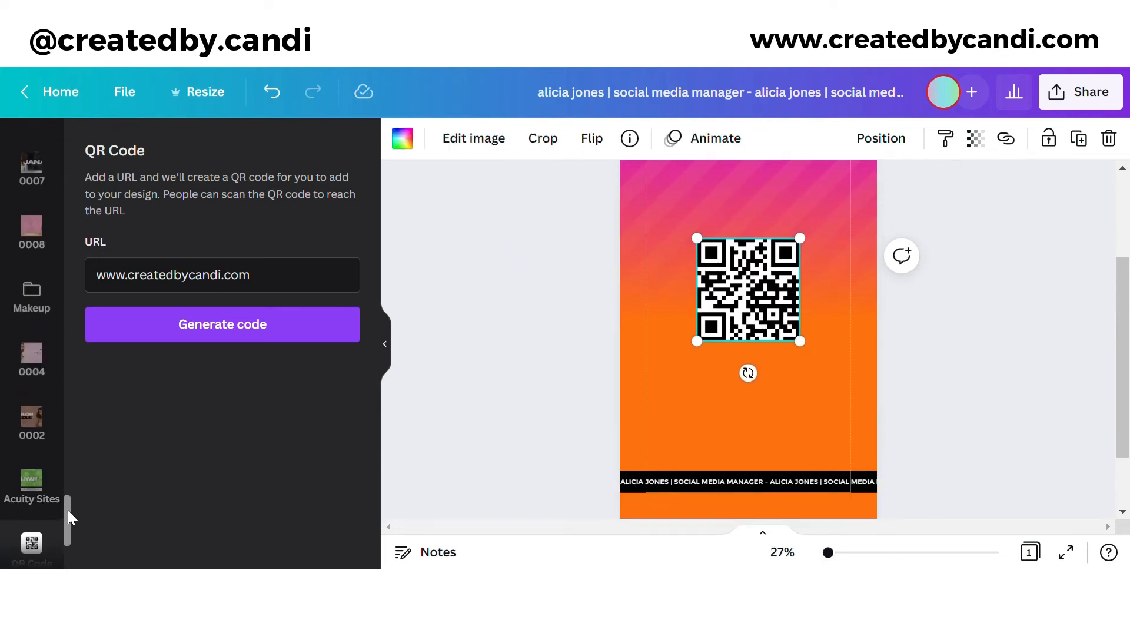
left_click_drag(68, 509, 66, 141)
left_click(39, 200)
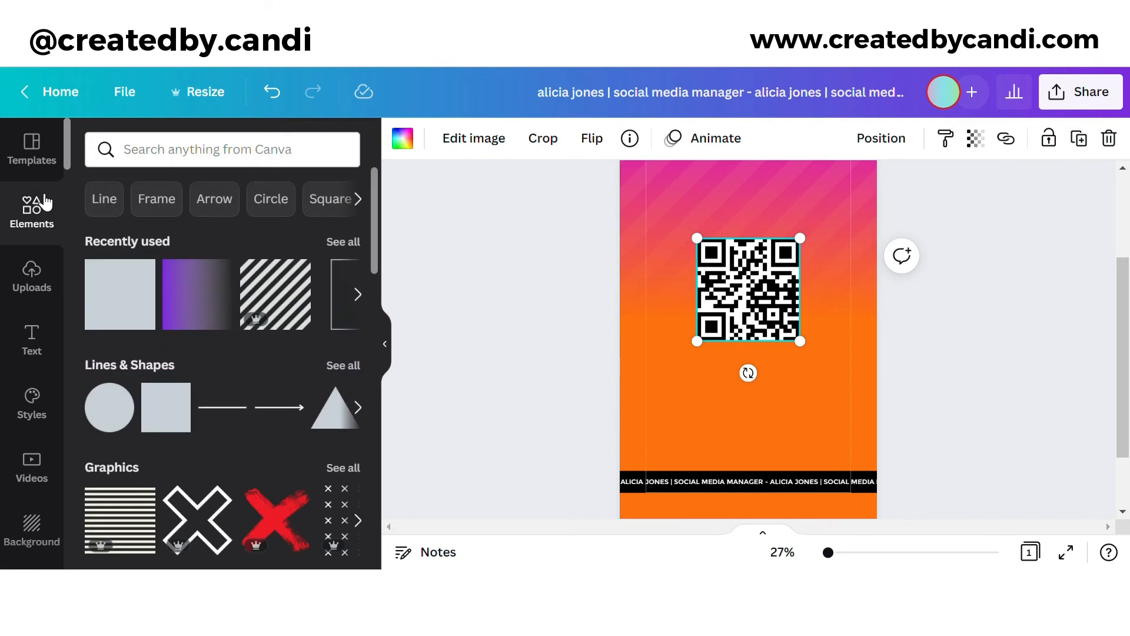
left_click(343, 242)
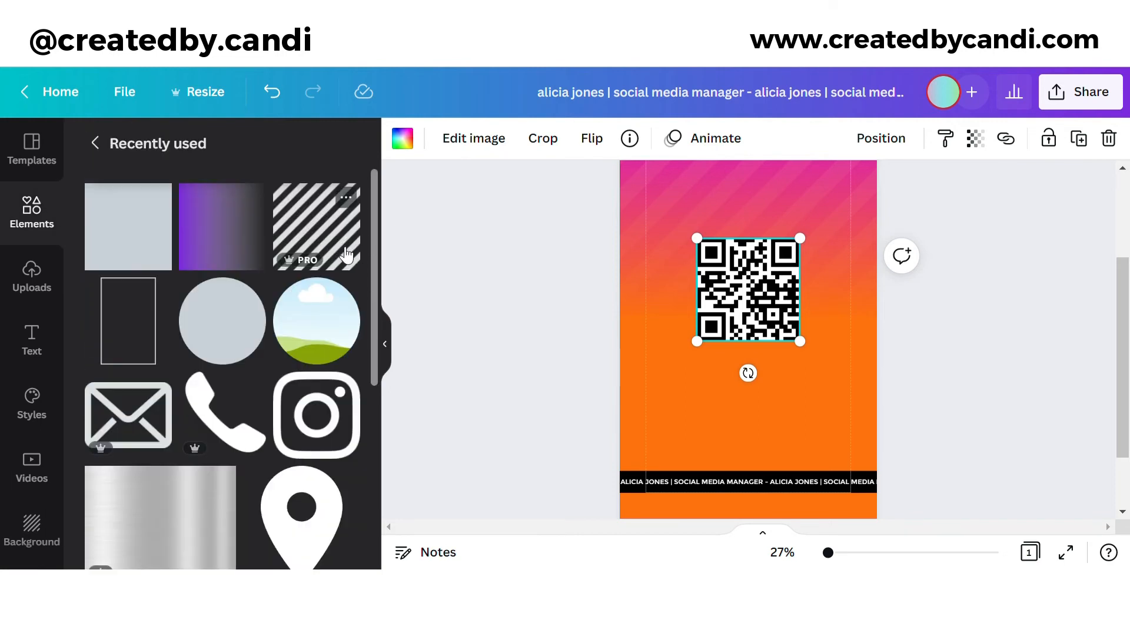
scroll(197, 296, "down", 5)
left_click(313, 361)
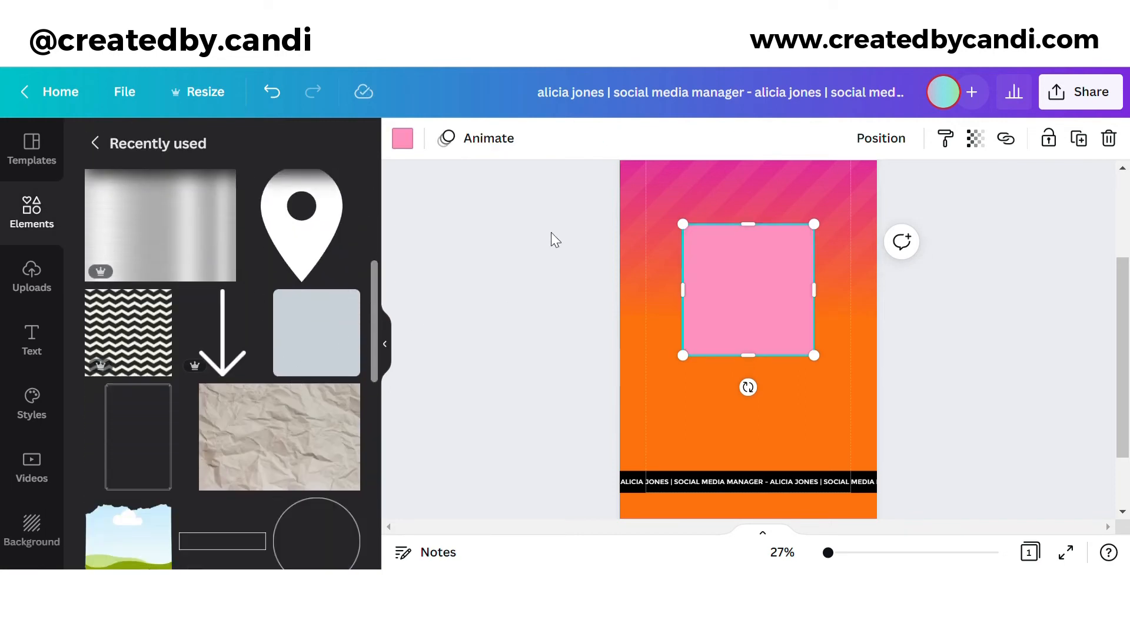
Step: Make the square white, send it behind the QR code, and group the two
left_click(402, 138)
left_click(293, 230)
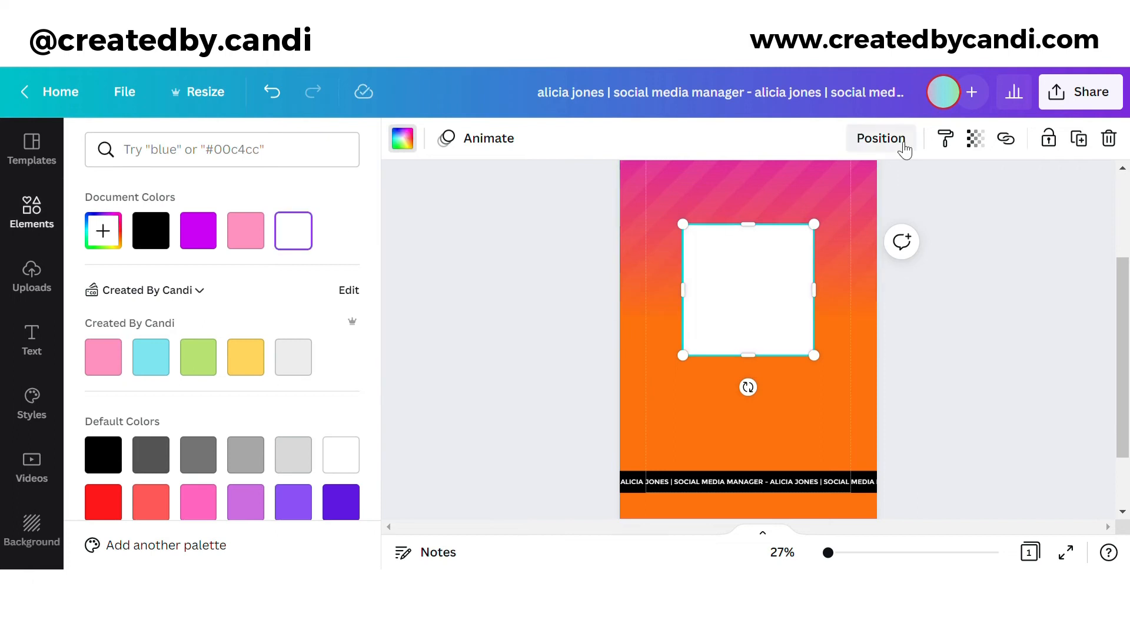
left_click(881, 138)
left_click(812, 202)
left_click(1002, 310)
left_click(985, 324)
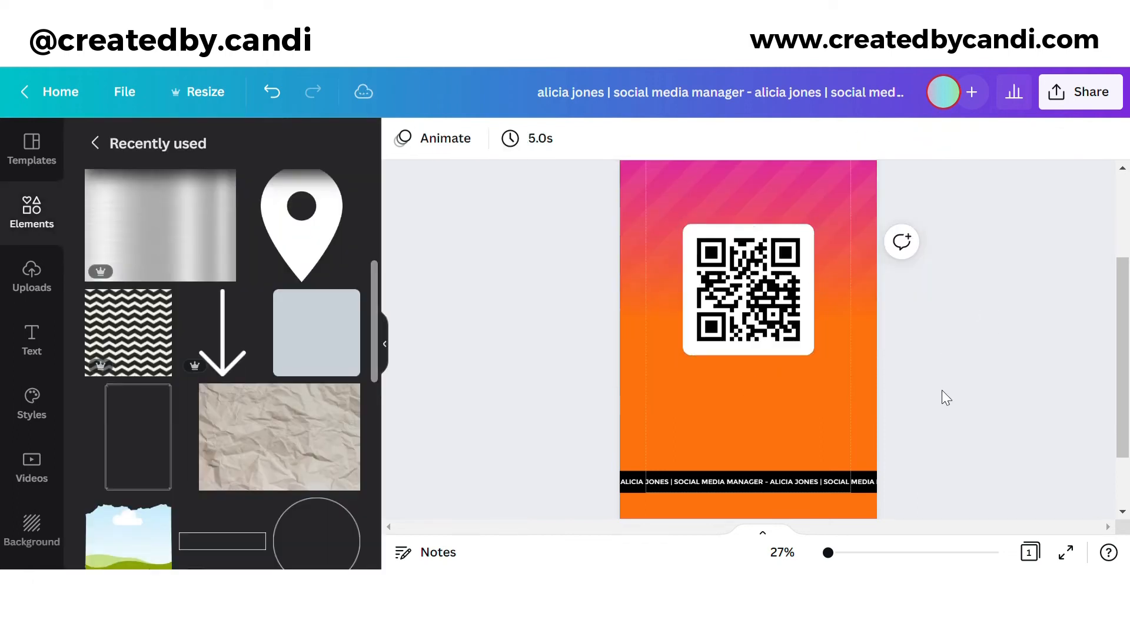
left_click_drag(975, 375, 730, 264)
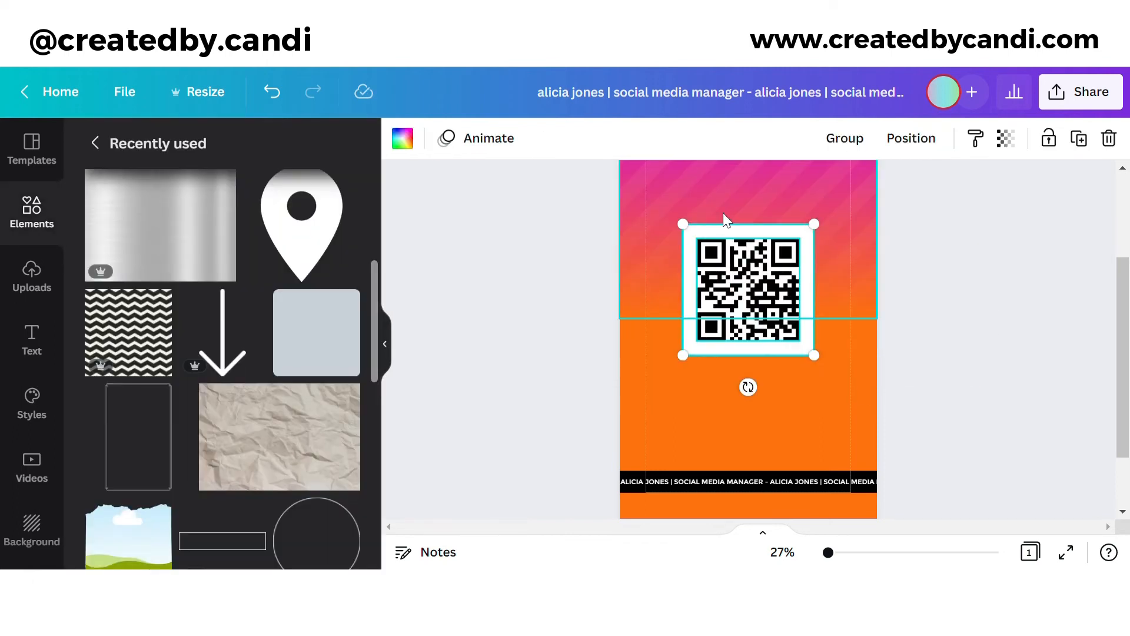
left_click(845, 138)
left_click(908, 365)
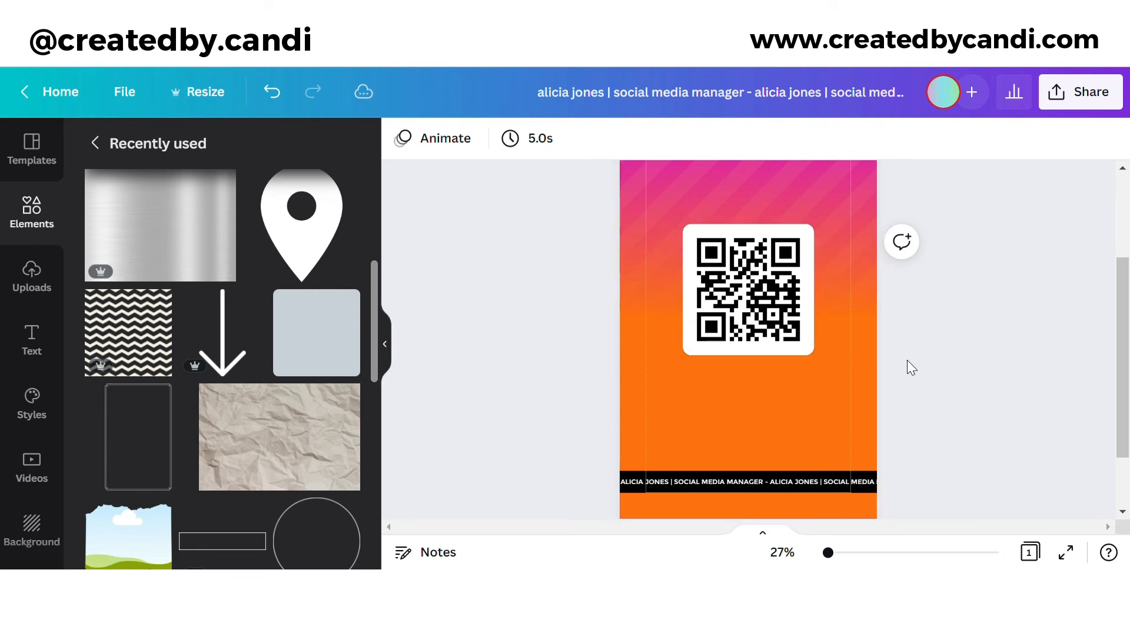
Step: Add a pink square, flatten it into a wide rectangle, and place it above the QR tile
left_click(344, 333)
left_click_drag(738, 378, 734, 373)
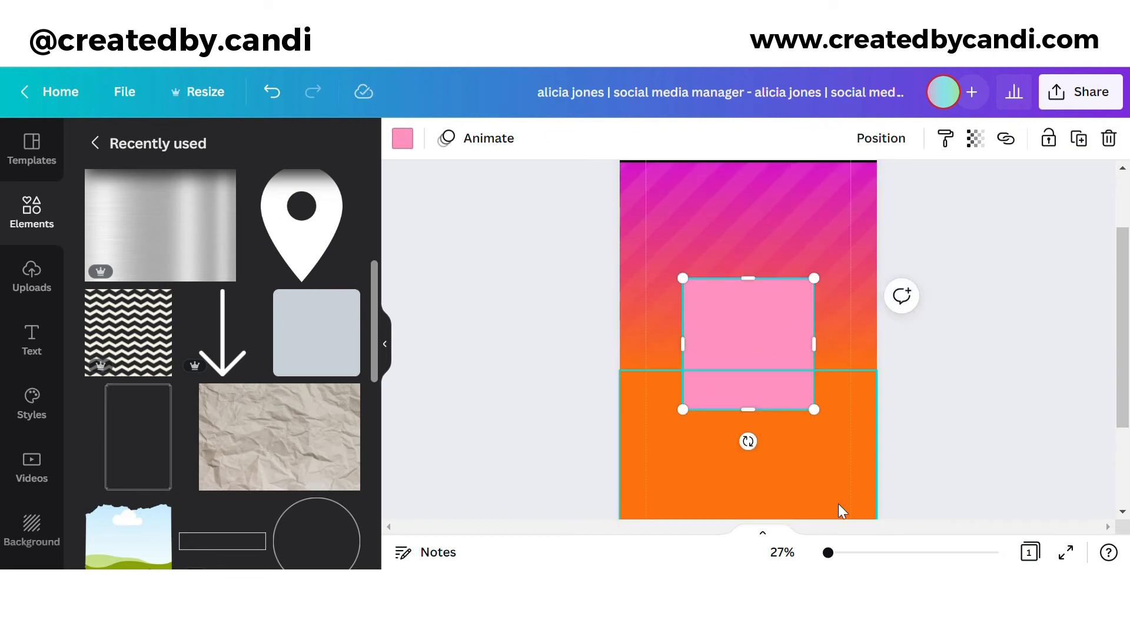
left_click_drag(834, 552, 842, 556)
left_click_drag(753, 494, 747, 272)
scroll(769, 386, "up", 2)
left_click_drag(769, 386, 785, 201)
Step: Add a black down arrow, resize it, and centre it between the pink rectangle and QR tile
left_click(228, 344)
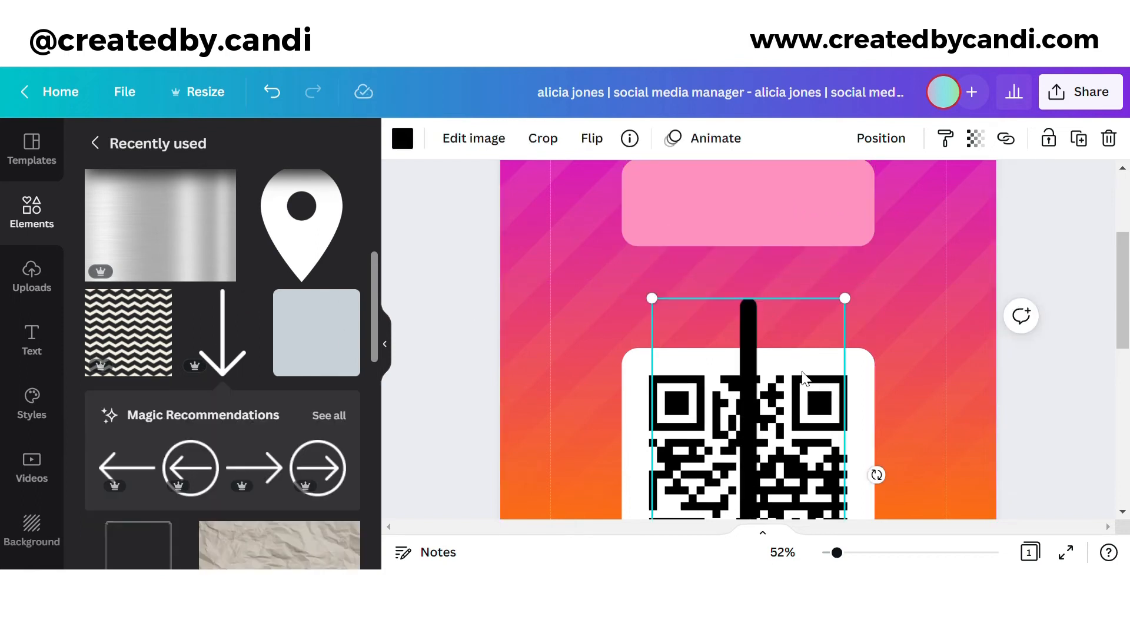
scroll(836, 470, "down", 3)
left_click_drag(845, 490, 698, 200)
scroll(677, 300, "up", 2)
left_click_drag(669, 267, 764, 216)
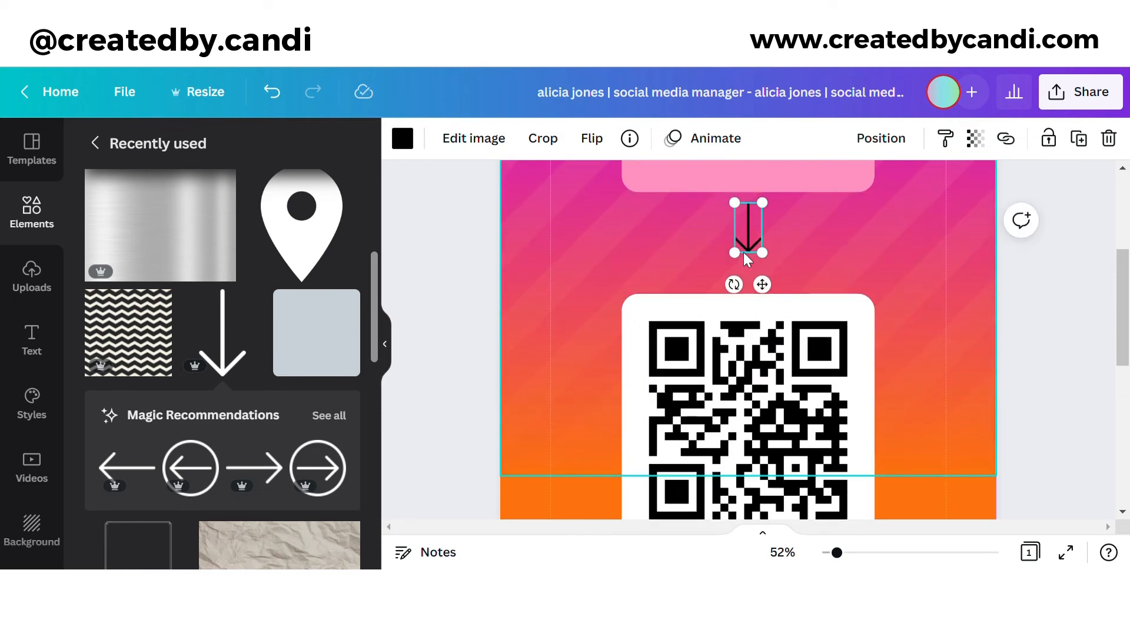
left_click_drag(734, 252, 761, 248)
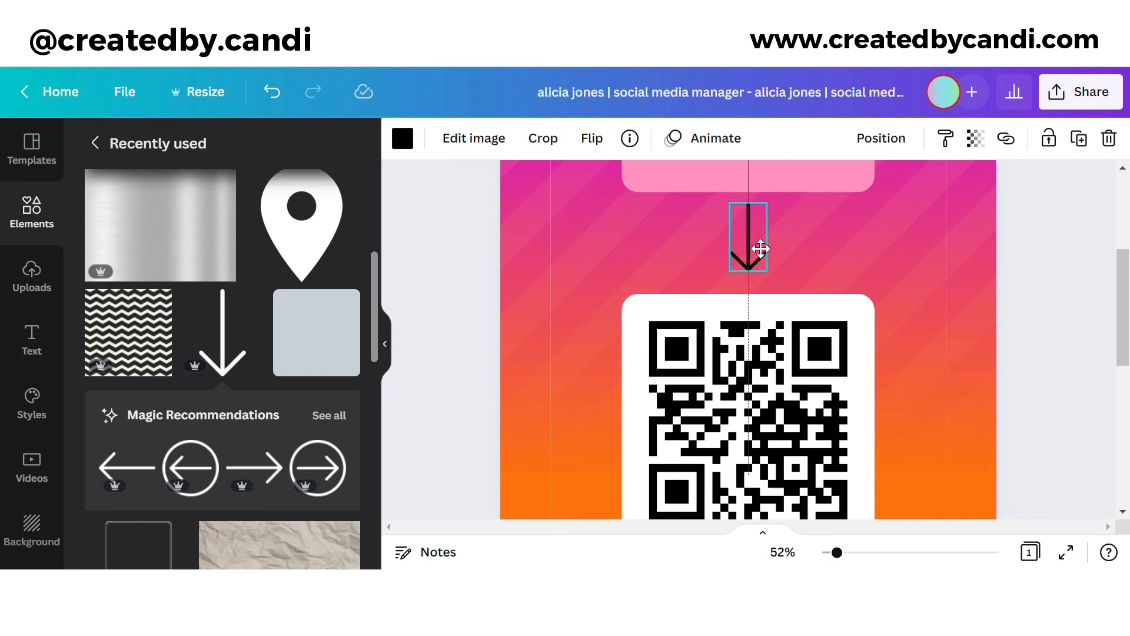
scroll(763, 254, "up", 2)
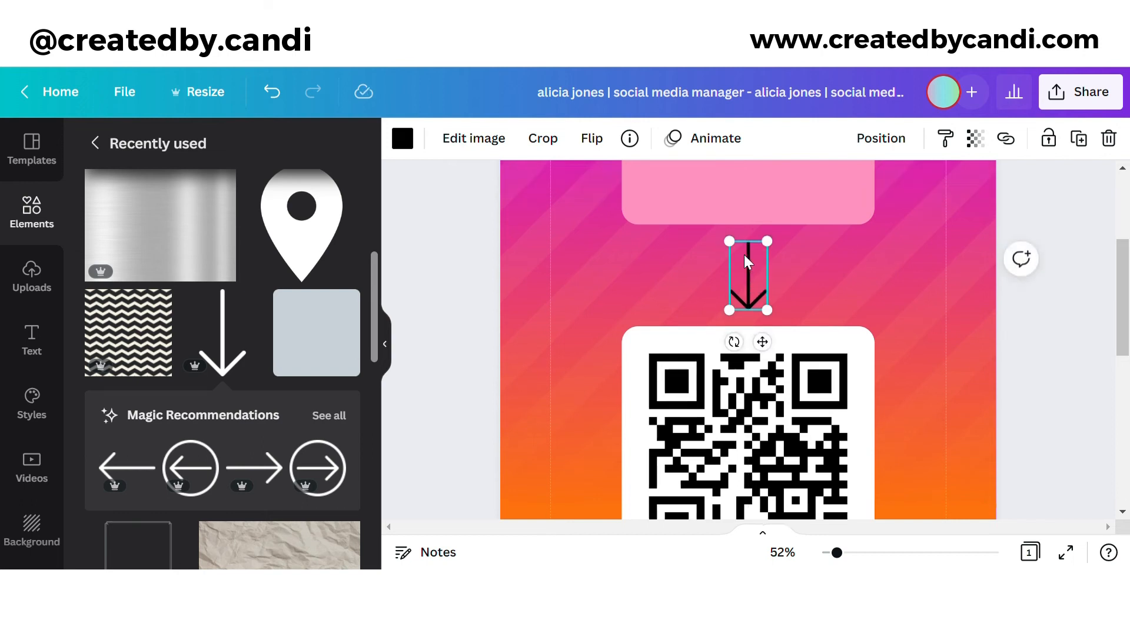
left_click(759, 241)
Step: Turn the pink rectangle black and add a 'Scan me' heading beneath it
left_click(403, 139)
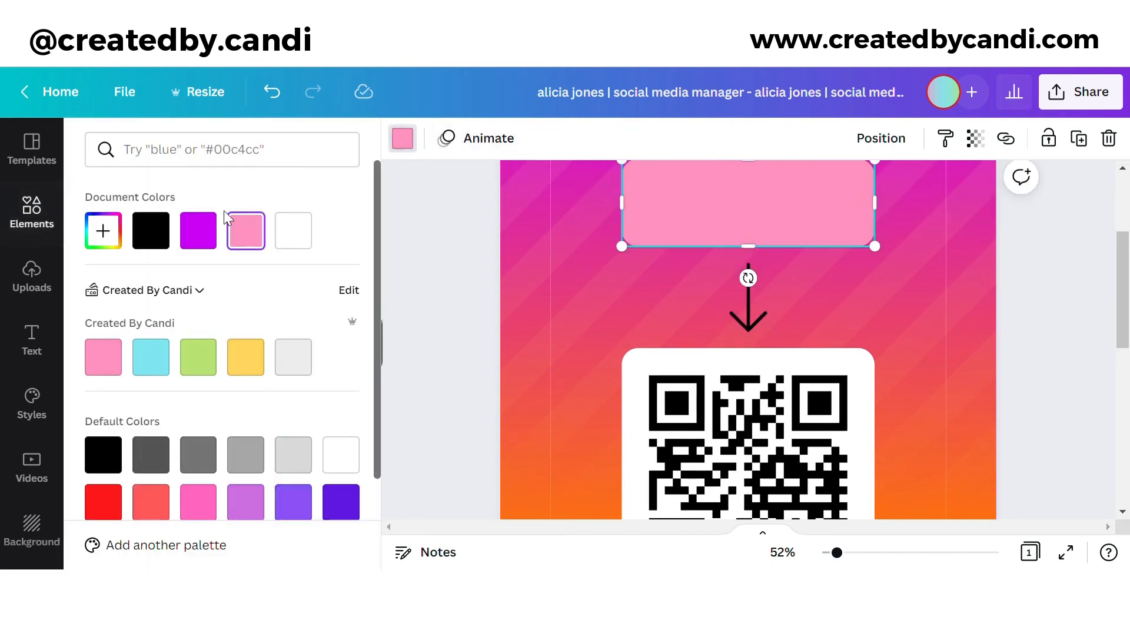
left_click(150, 230)
scroll(537, 310, "up", 4)
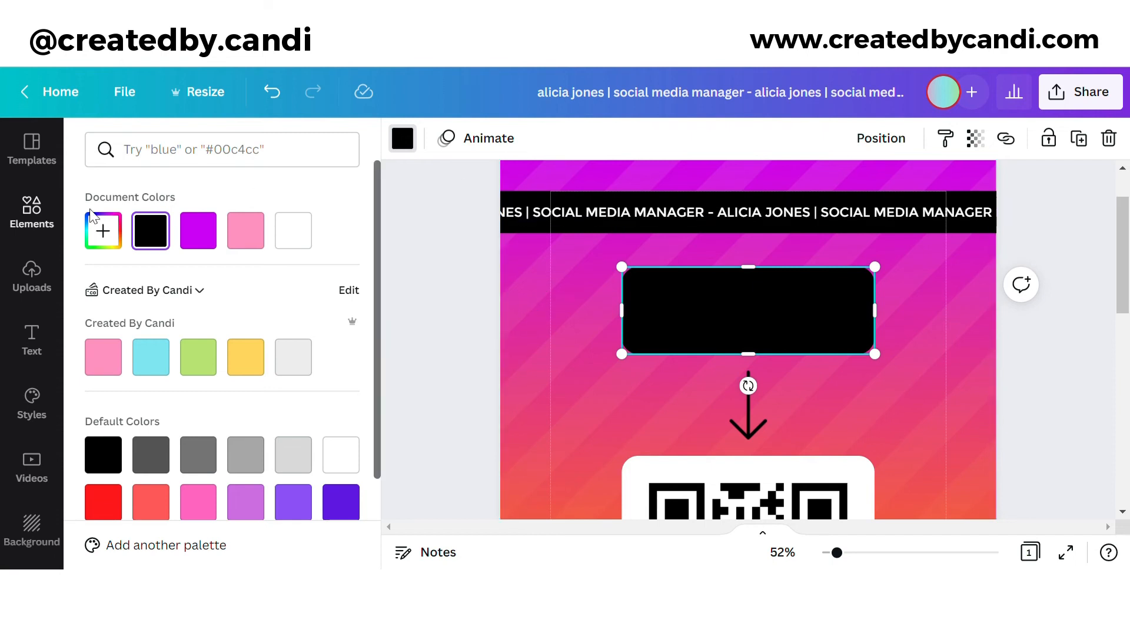
left_click(32, 339)
left_click(203, 234)
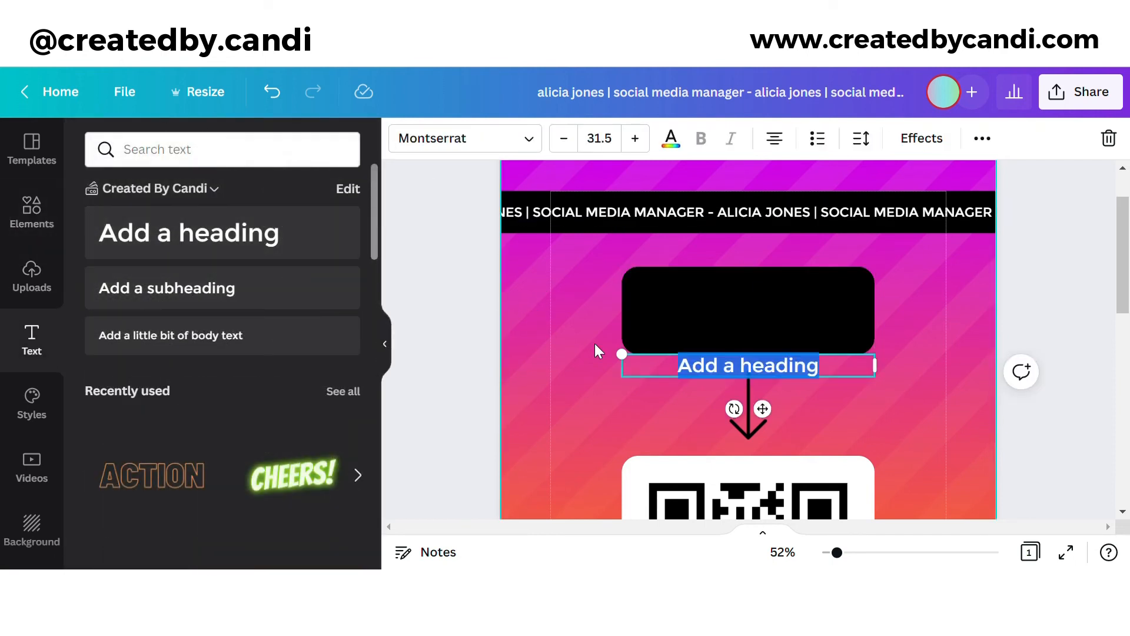
type("Scan me")
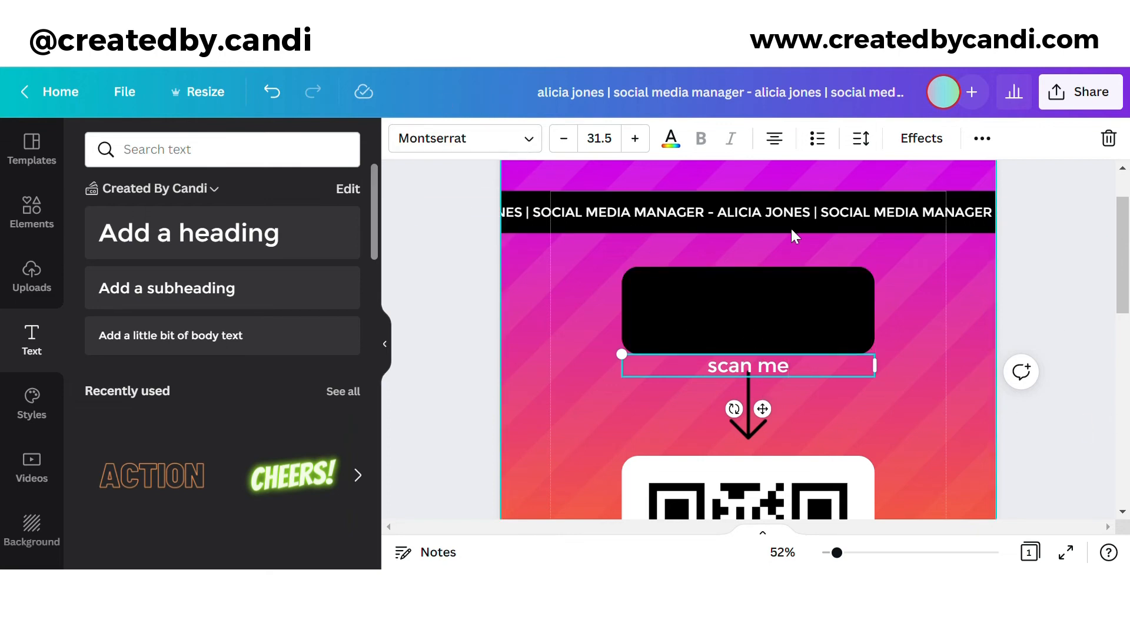
left_click(798, 213)
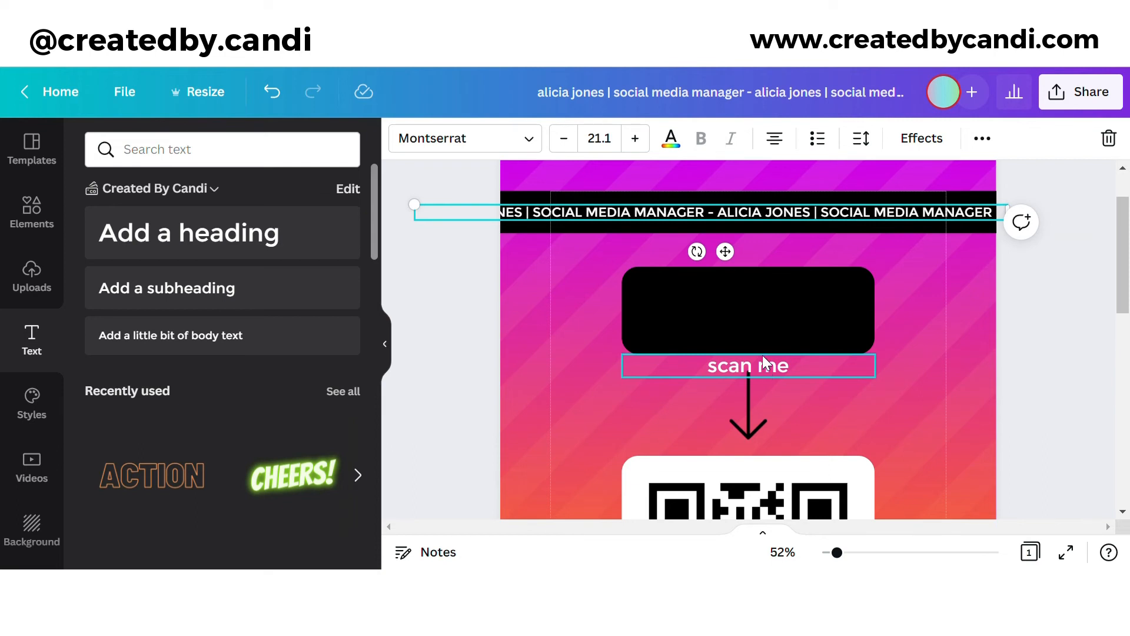
Step: Set the top ticker font to Garet and widen its letter spacing
left_click(489, 144)
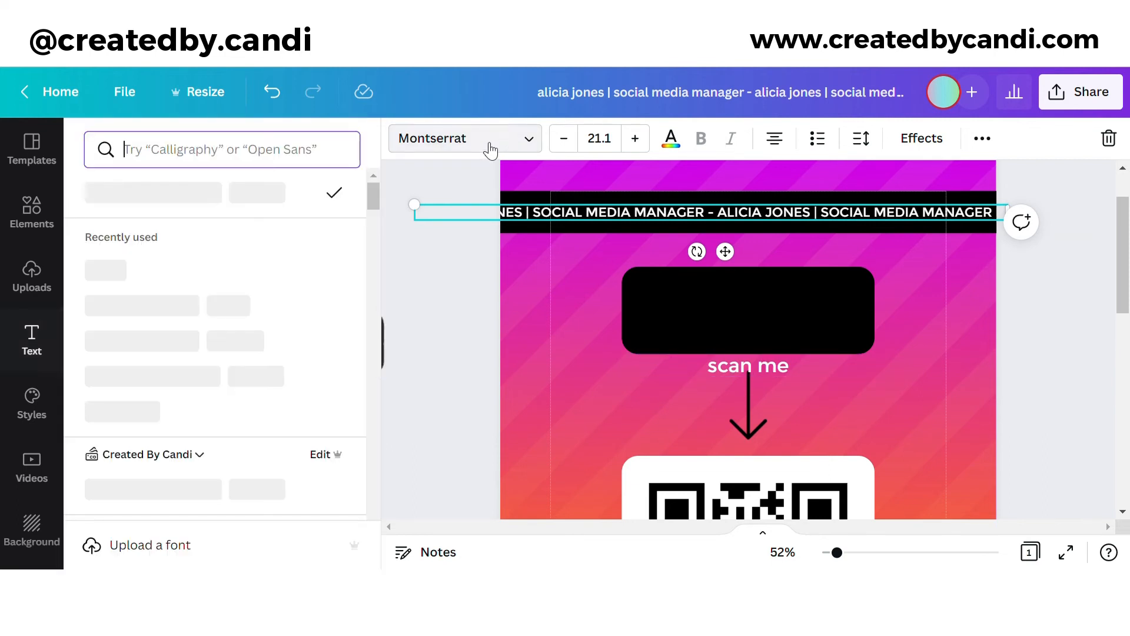
left_click(185, 270)
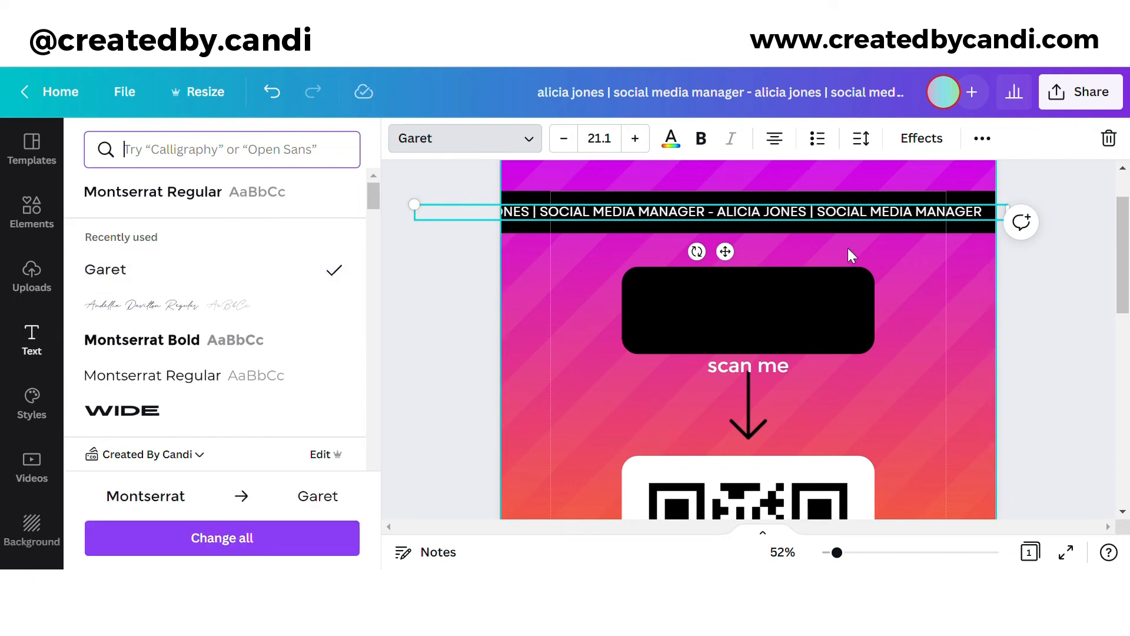
scroll(921, 237, "down", 3)
scroll(921, 237, "up", 3)
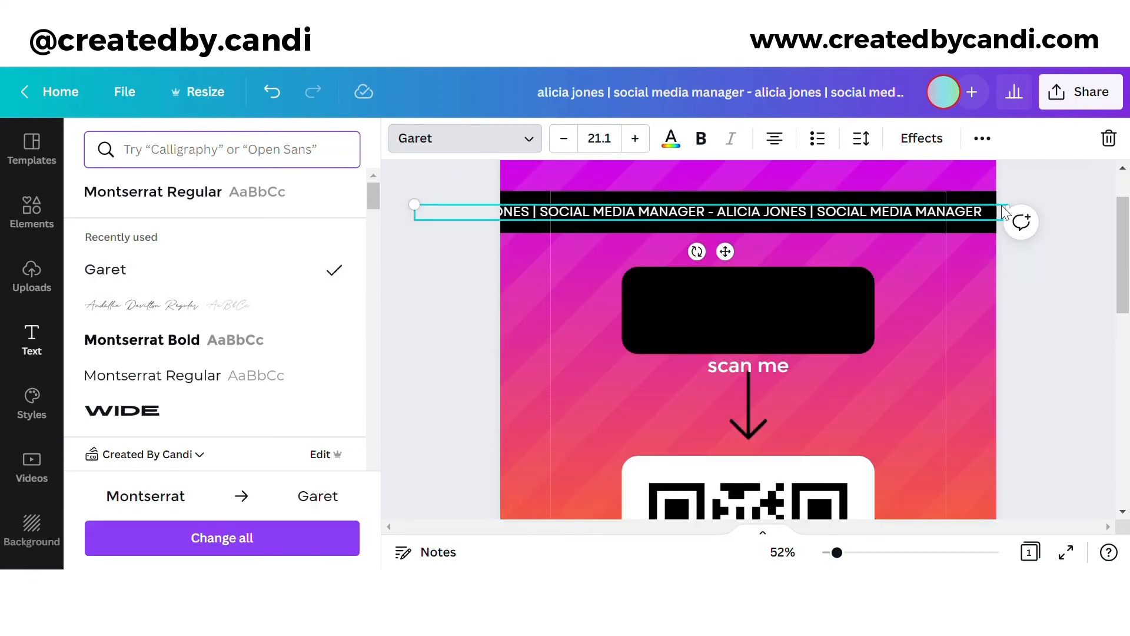
left_click(860, 139)
left_click_drag(927, 217, 940, 218)
left_click(992, 234)
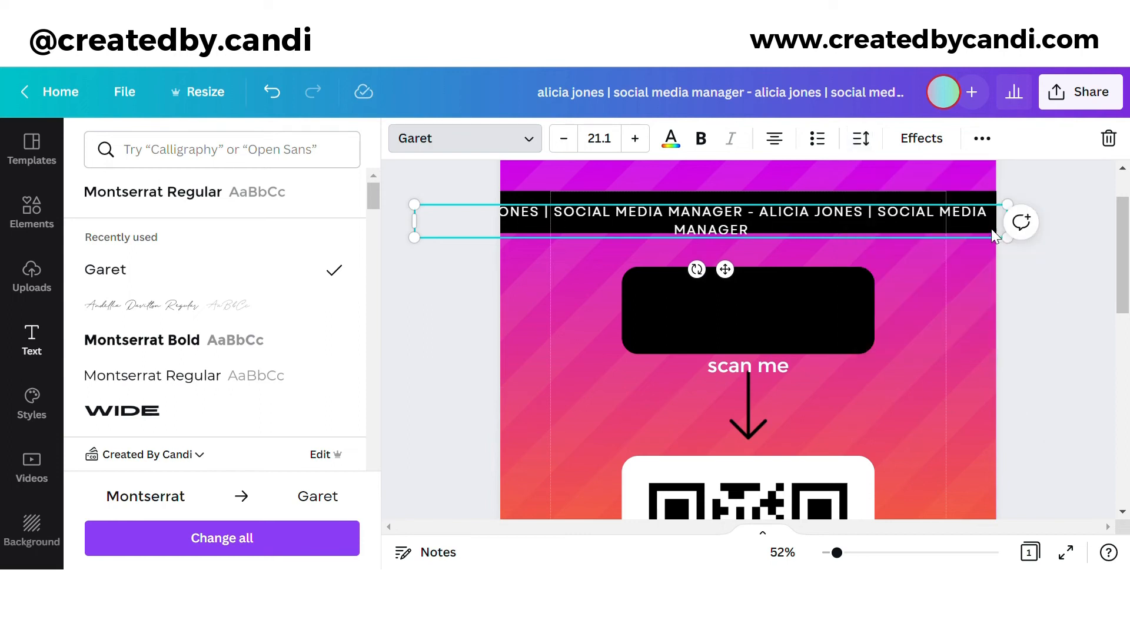
Step: Resize the ticker to a single line and move it back onto the top black bar
left_click_drag(419, 232, 372, 217)
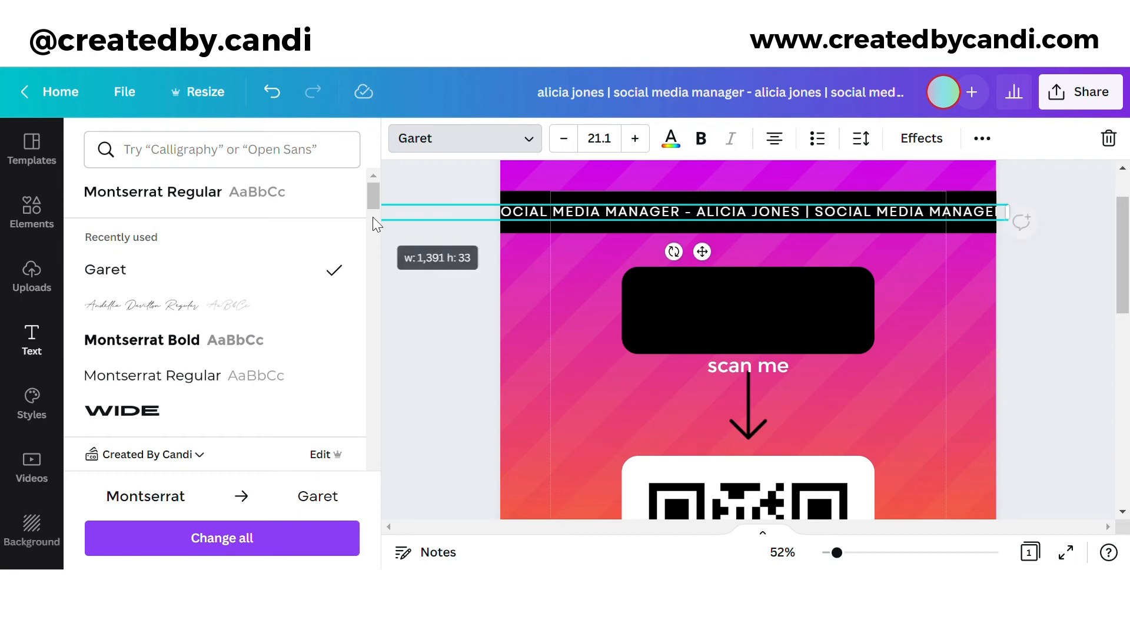
left_click_drag(717, 258, 824, 267)
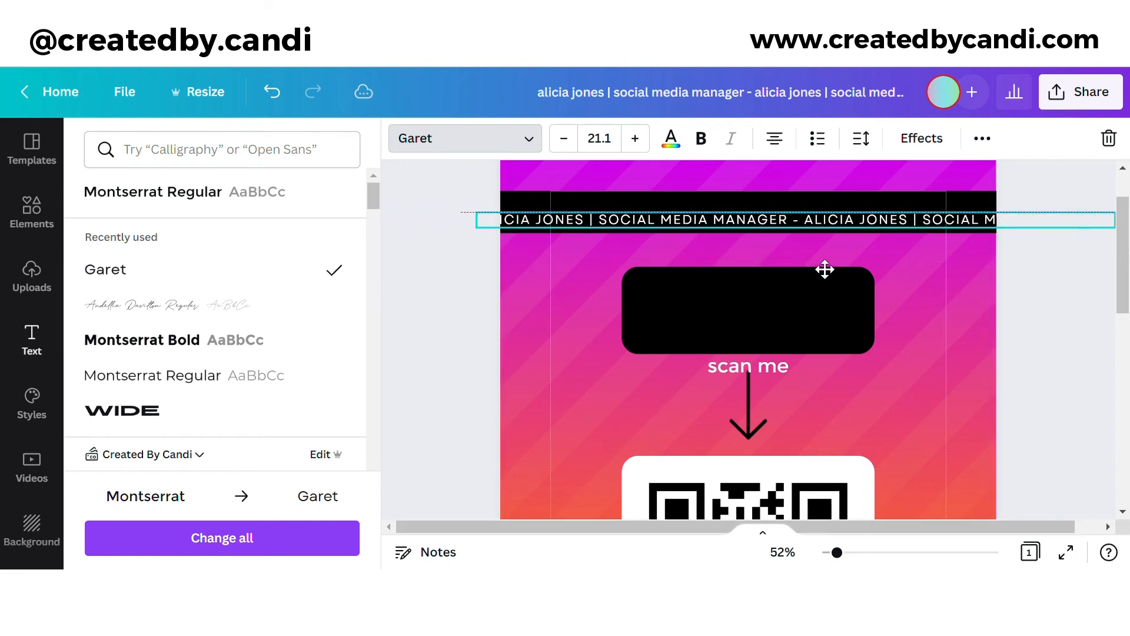
left_click_drag(487, 220, 578, 216)
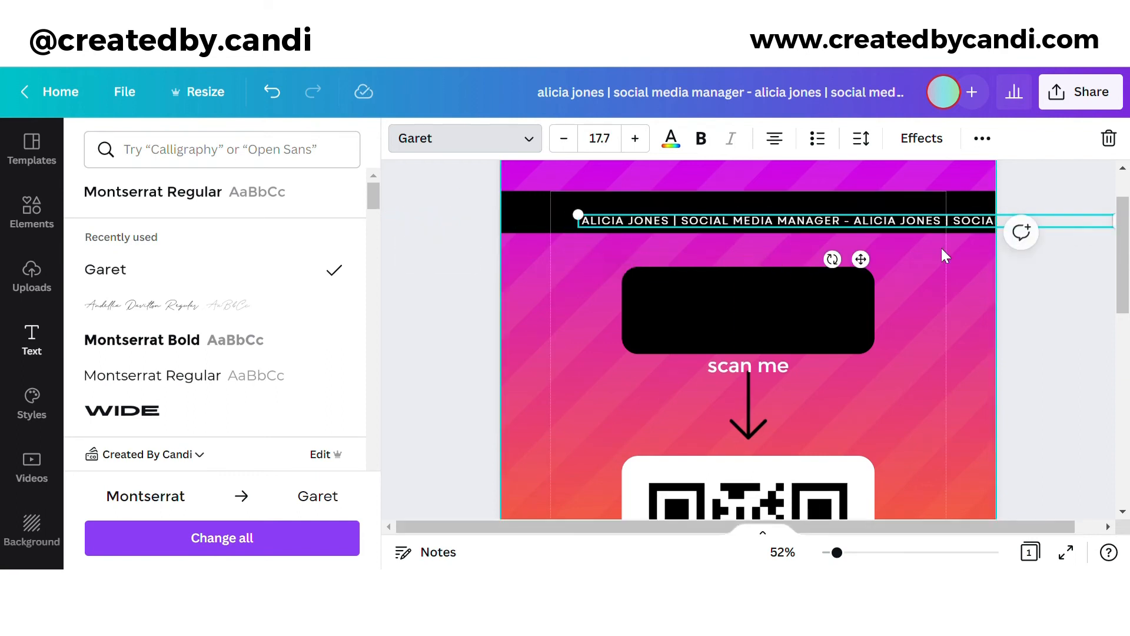
left_click_drag(865, 261, 770, 255)
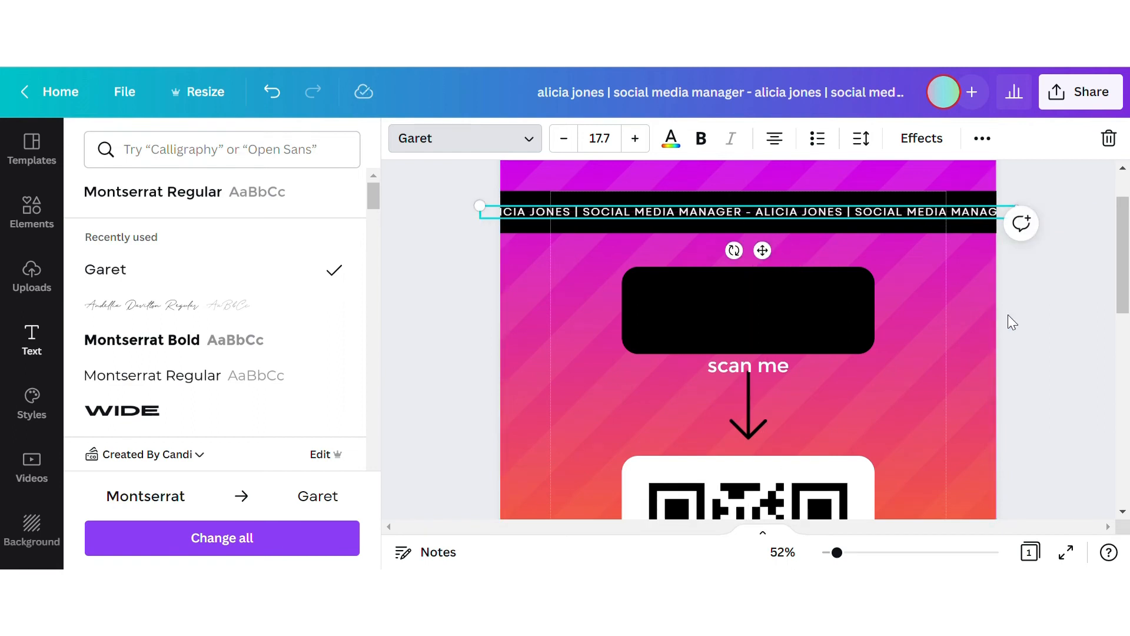
Step: Delete the old bottom ticker and place a duplicate of the Garet ticker on the orange page's bottom bar
scroll(1007, 315, "down", 10)
left_click(826, 349)
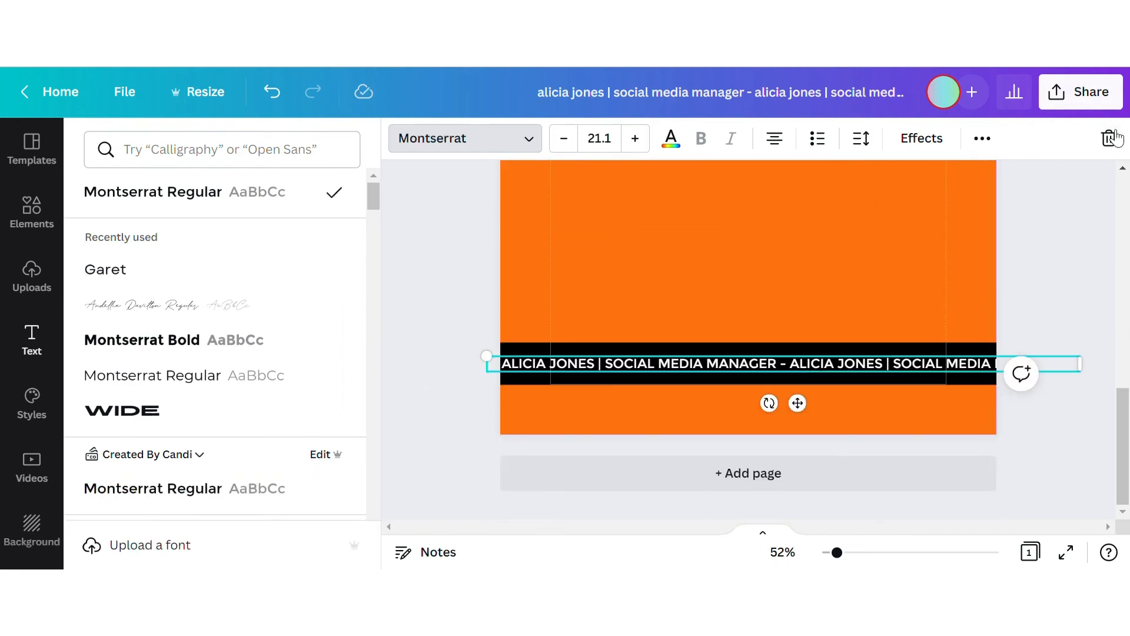
left_click(1012, 343)
scroll(1012, 342, "up", 10)
left_click(933, 270)
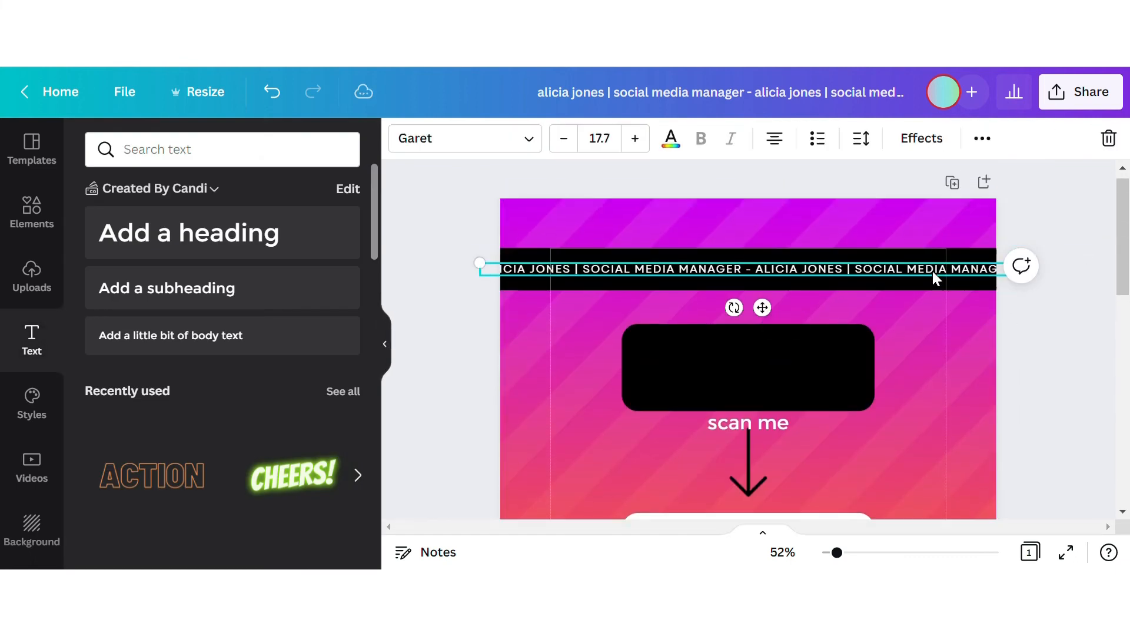
left_click(983, 138)
left_click(977, 181)
left_click_drag(772, 317, 752, 411)
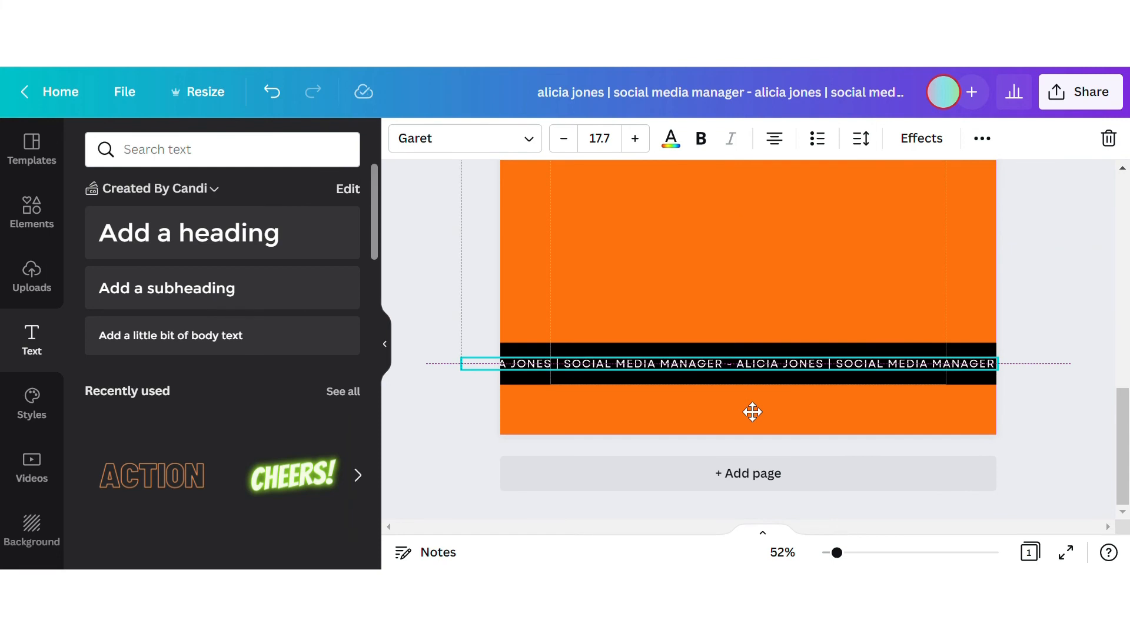
left_click(1047, 289)
scroll(1046, 299, "up", 2)
scroll(1035, 303, "up", 5)
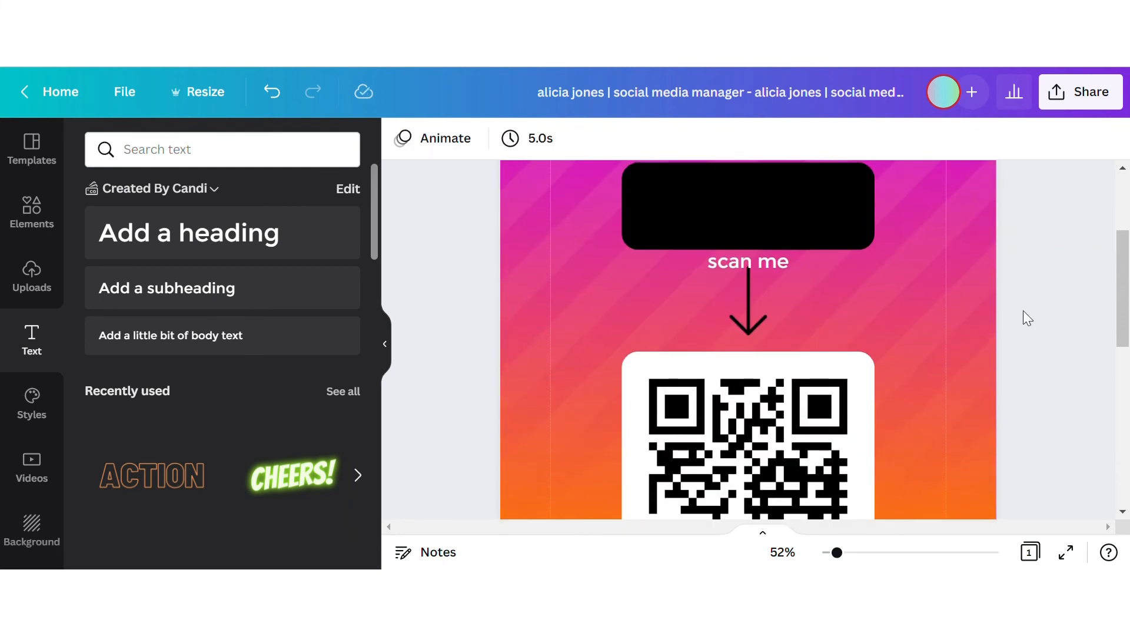
Step: Set 'Scan me' in uppercase Garet ExtraBold with tighter letter spacing and enlarge it
left_click(778, 268)
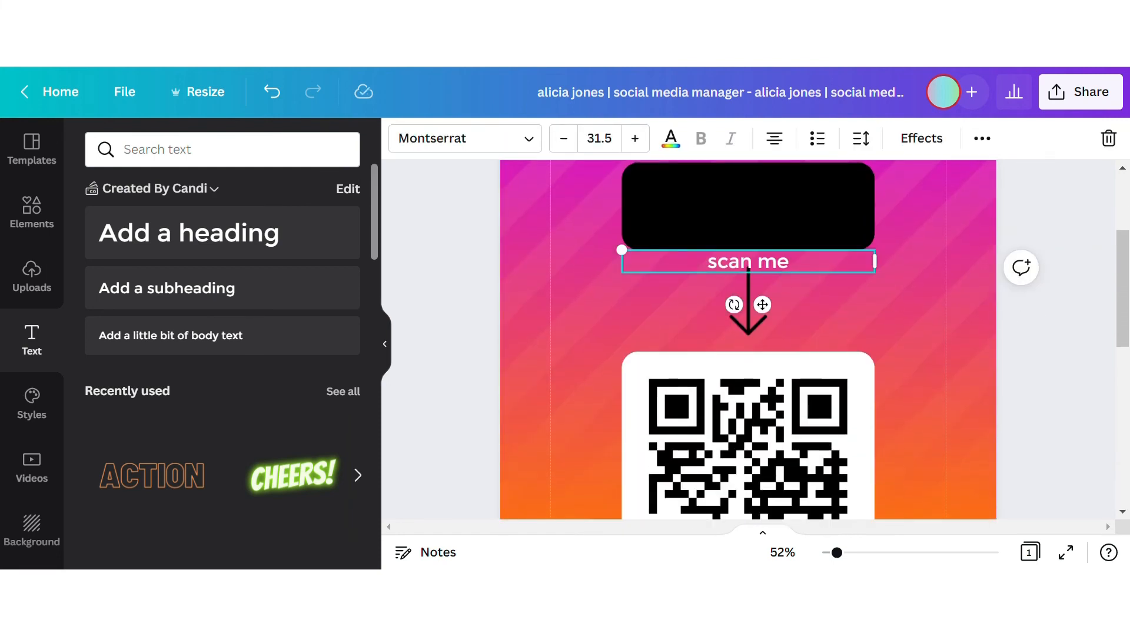
left_click(465, 138)
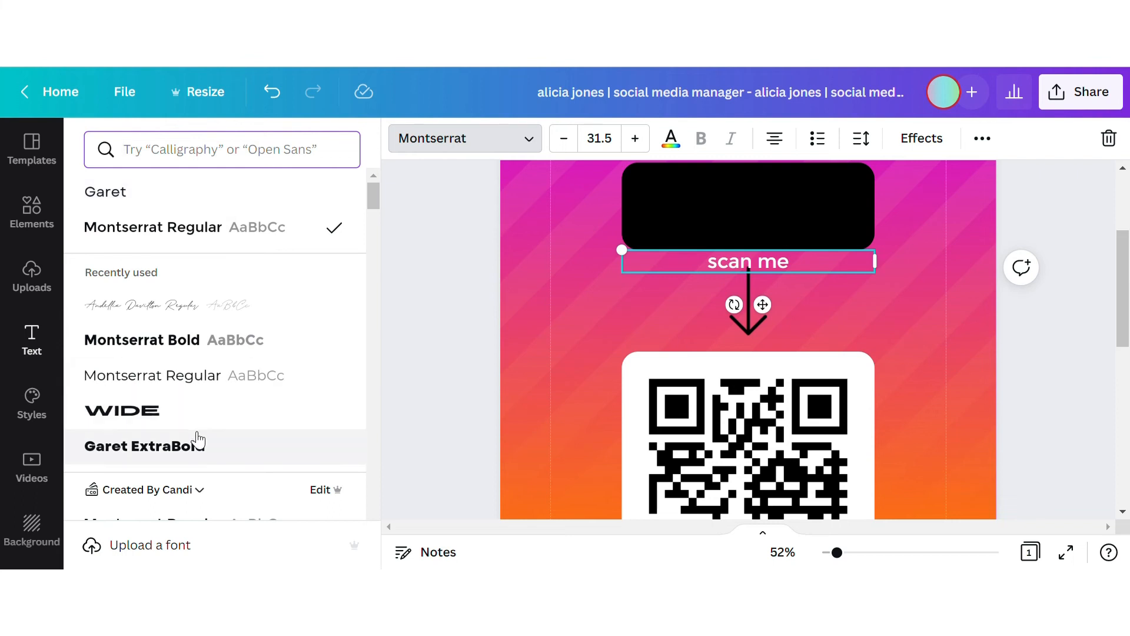
left_click(982, 138)
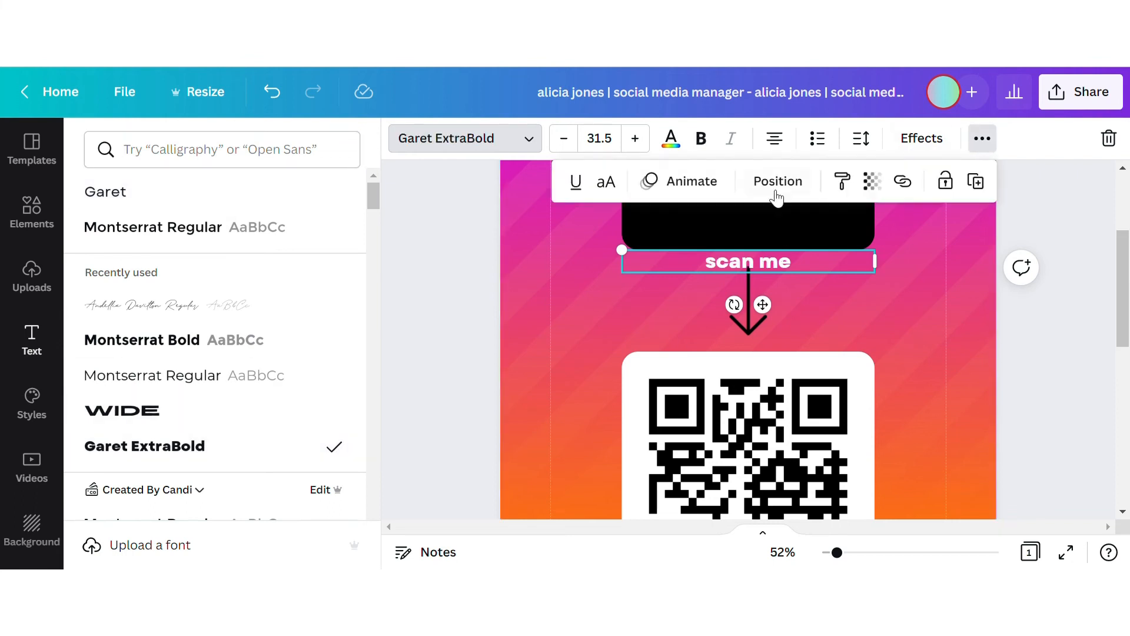
left_click(607, 182)
left_click(860, 140)
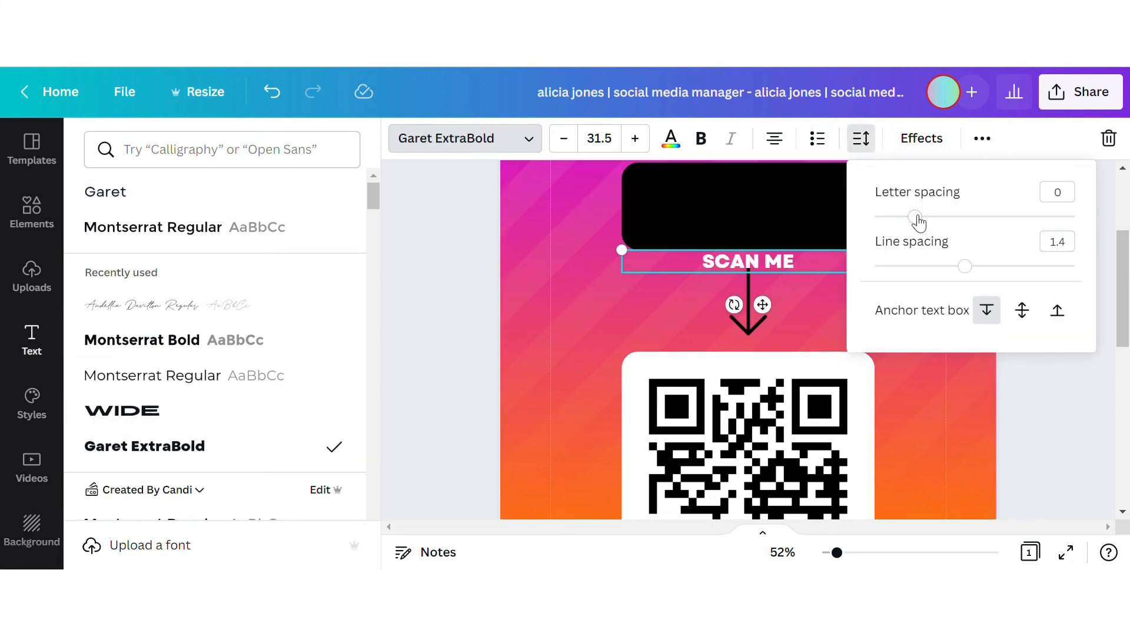
left_click_drag(915, 225, 911, 225)
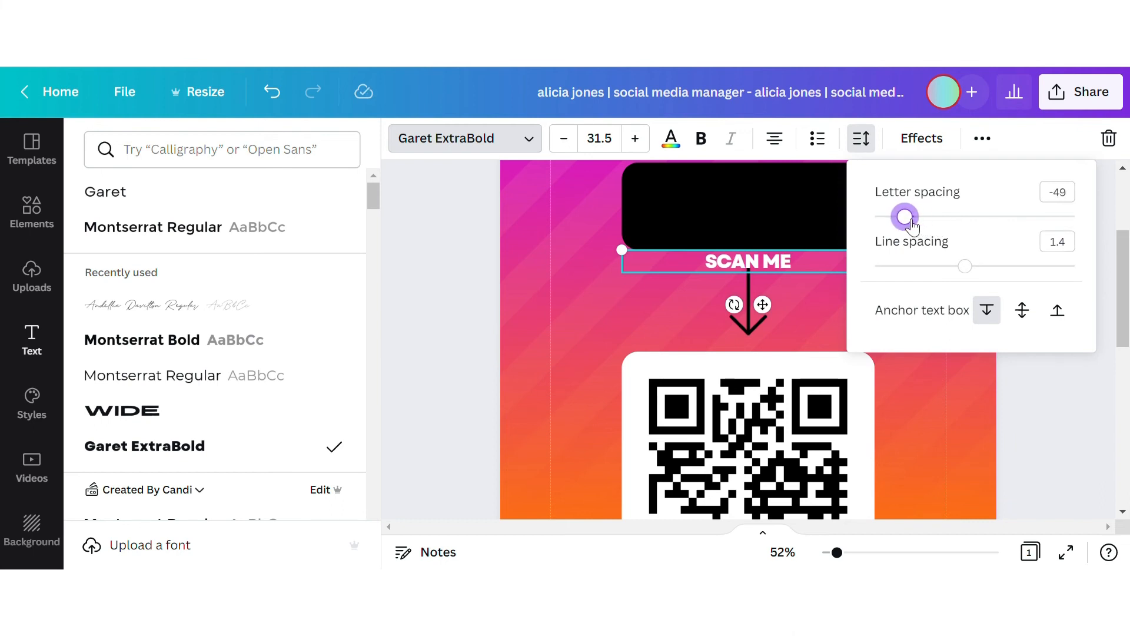
left_click(804, 267)
left_click_drag(895, 271, 807, 326)
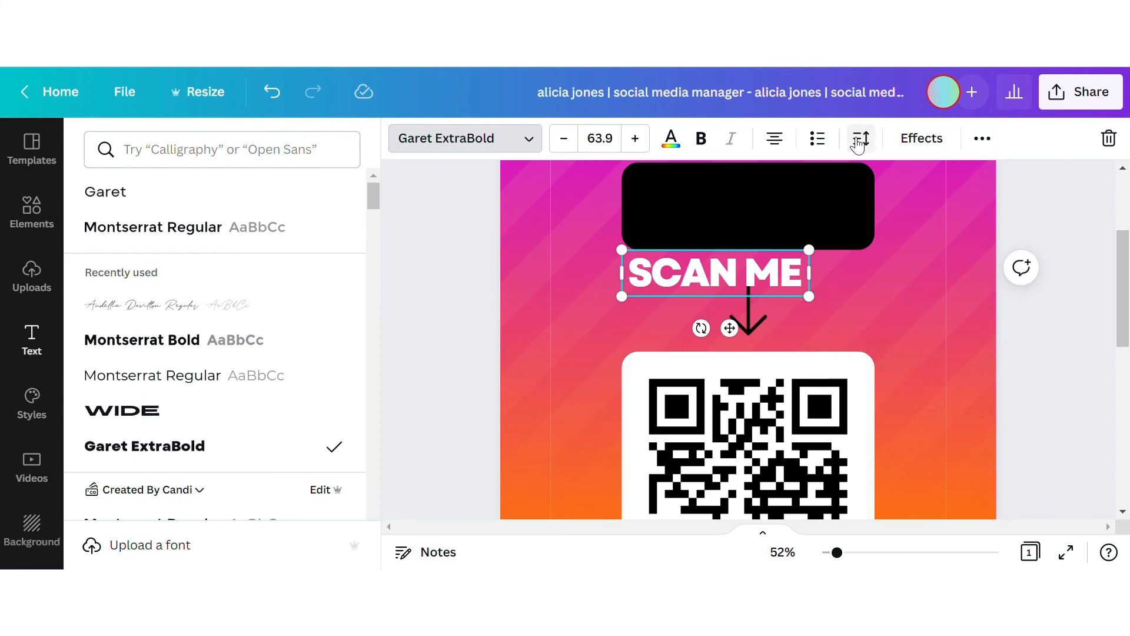
Step: Toggle bold on SCAN ME and tighten its letter spacing to -102
left_click(861, 138)
left_click_drag(908, 222, 904, 227)
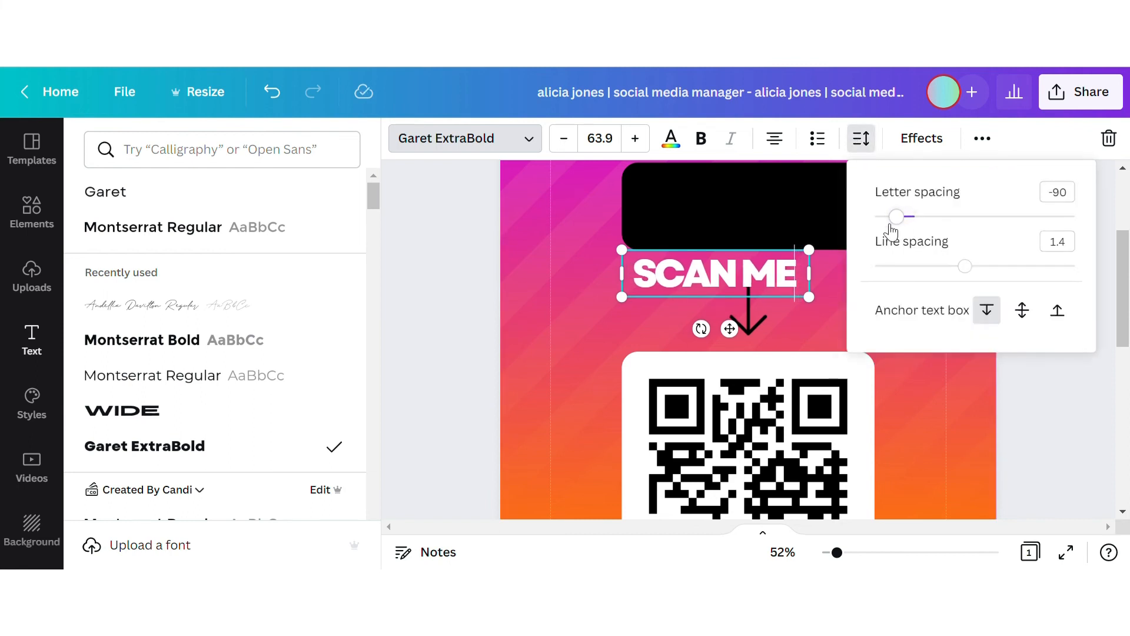
double_click(802, 285)
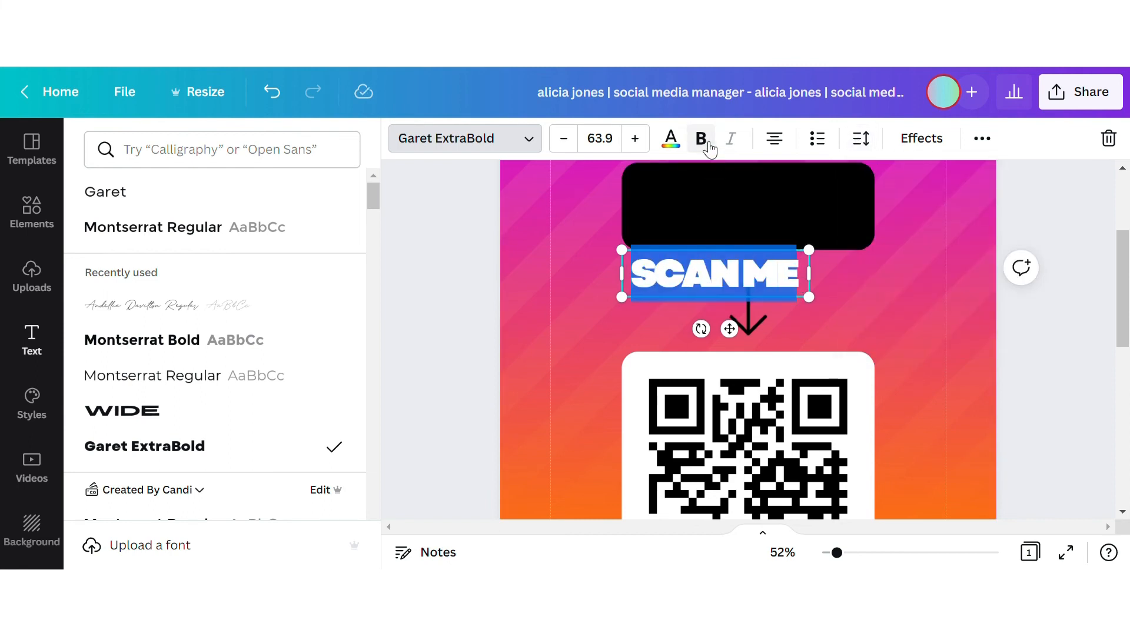
left_click(708, 144)
left_click_drag(809, 298, 804, 295)
left_click(864, 143)
left_click_drag(908, 215, 902, 219)
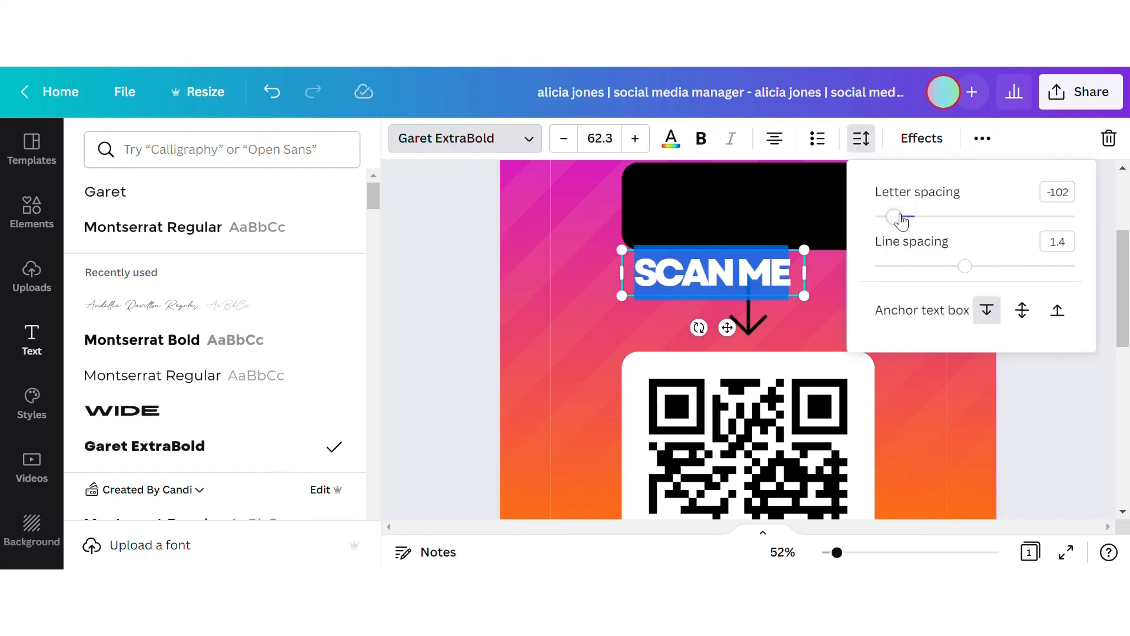
left_click(841, 288)
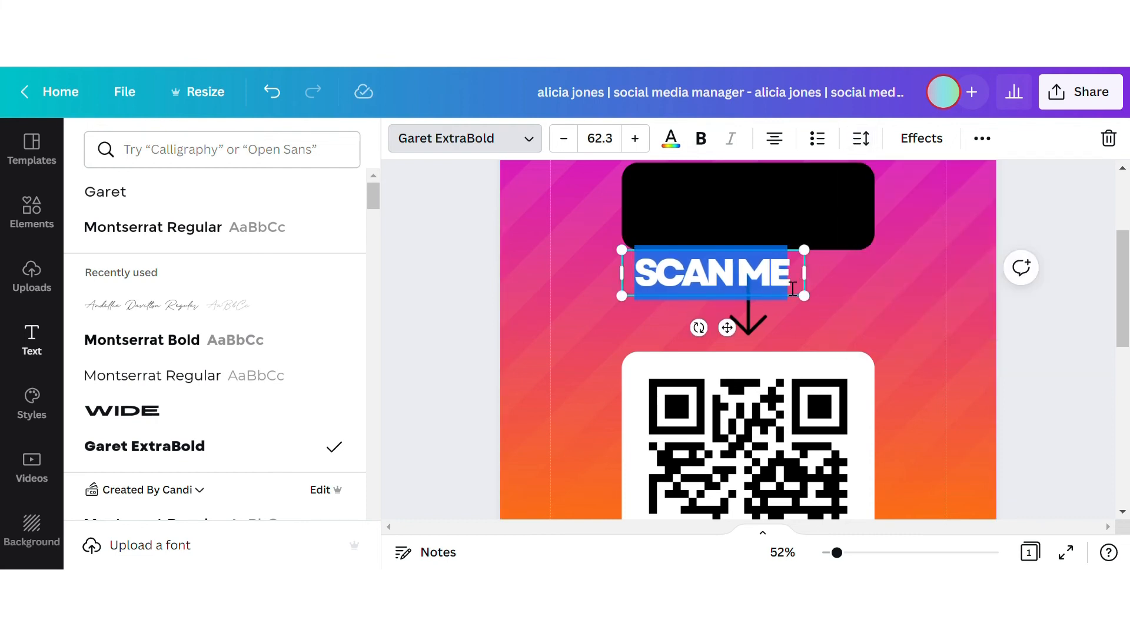
Step: Move SCAN ME into the black box and enlarge it to size 68
left_click_drag(727, 328, 764, 249)
left_click(765, 257)
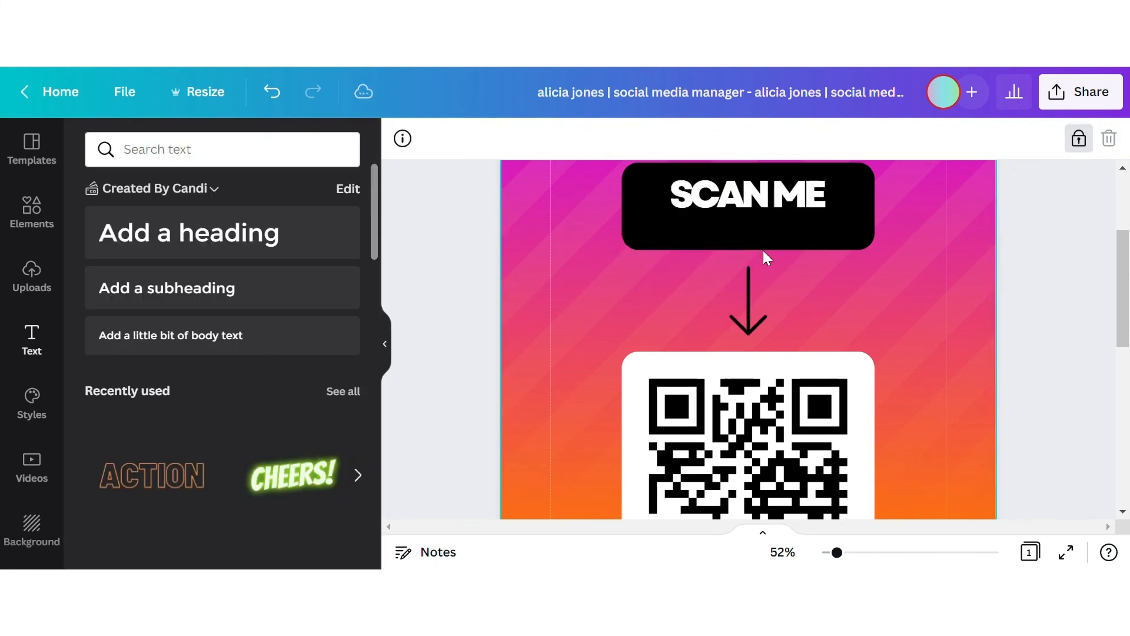
left_click(756, 197)
left_click_drag(839, 182, 832, 211)
Step: Zoom out to 24% and move the SCAN ME box, arrow and QR card together, lower and centred
left_click(863, 298)
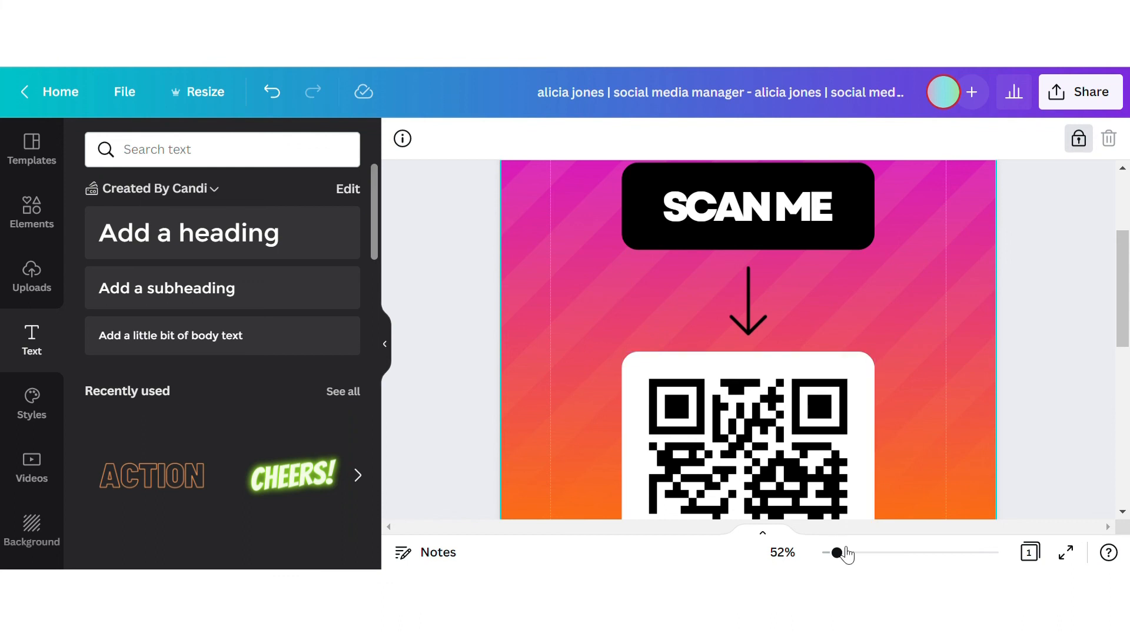
left_click_drag(845, 558, 828, 559)
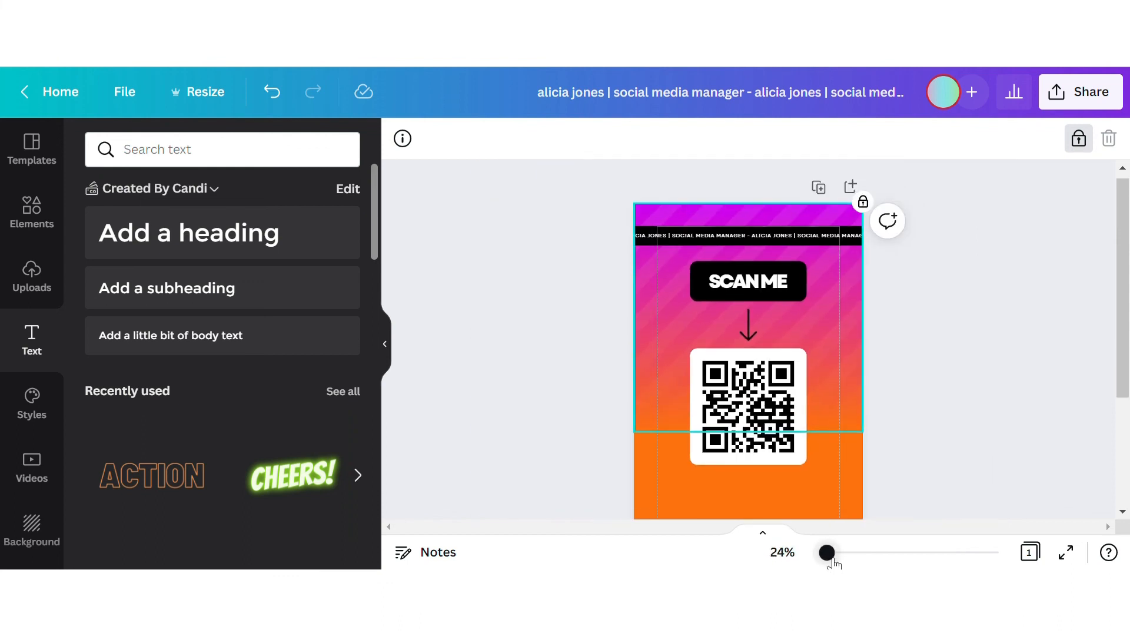
scroll(866, 328, "up", 1)
left_click_drag(828, 394, 736, 300)
left_click(965, 291)
scroll(965, 291, "down", 1)
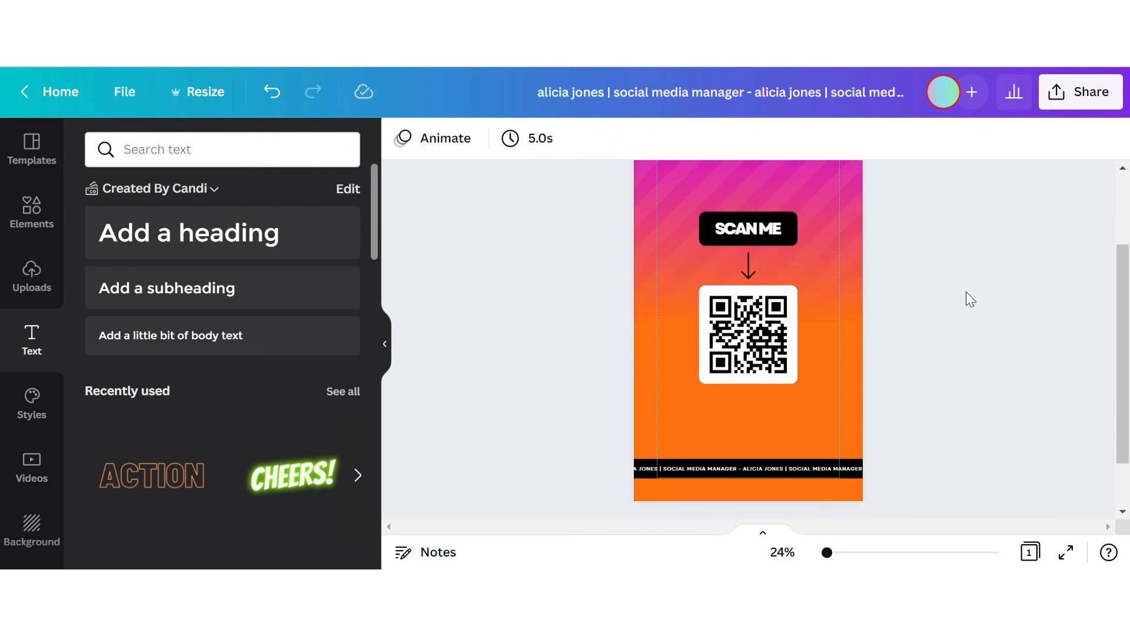
scroll(966, 291, "up", 1)
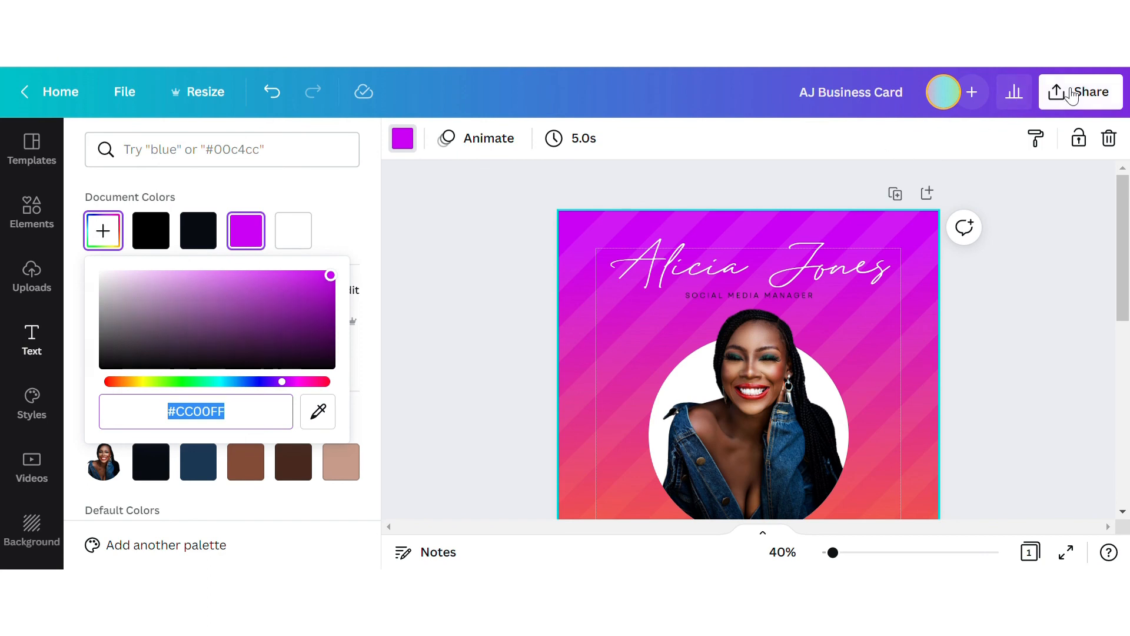
Step: Copy a view-only share link for the AJ Business Card, then select the story's QR tile
left_click(1071, 94)
scroll(1024, 266, "down", 2)
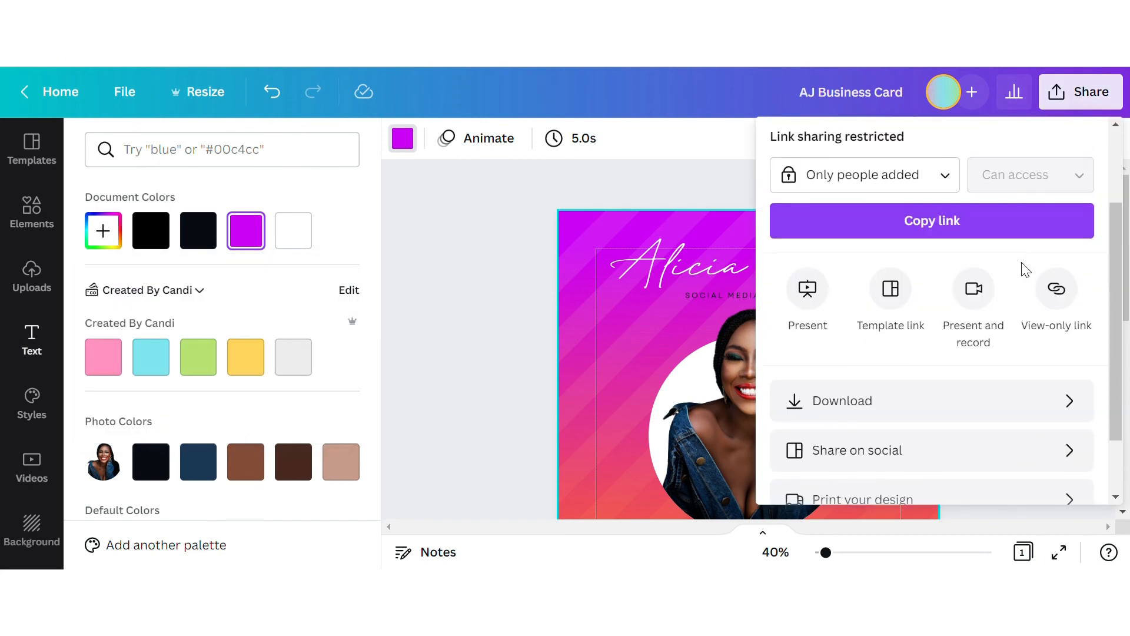
left_click(1057, 289)
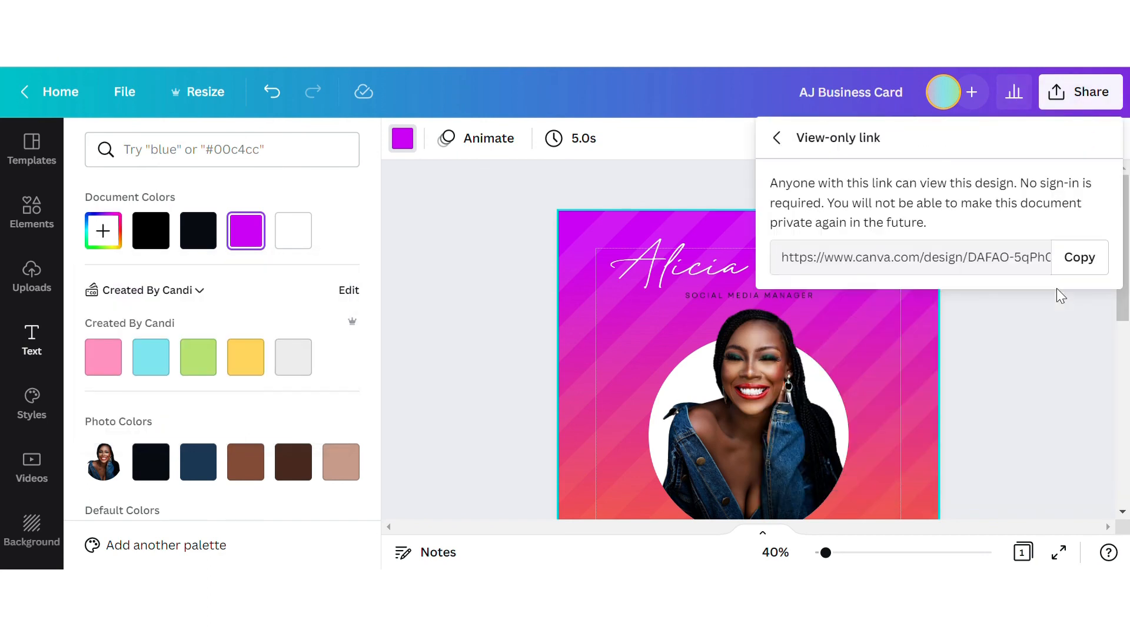
left_click(1083, 255)
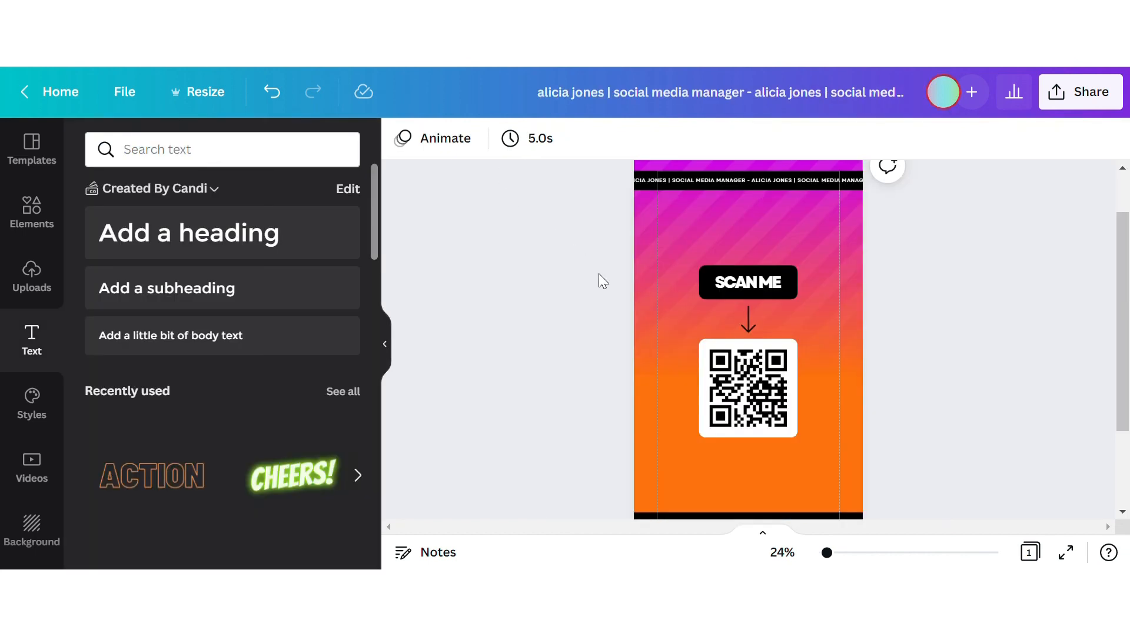
left_click(728, 392)
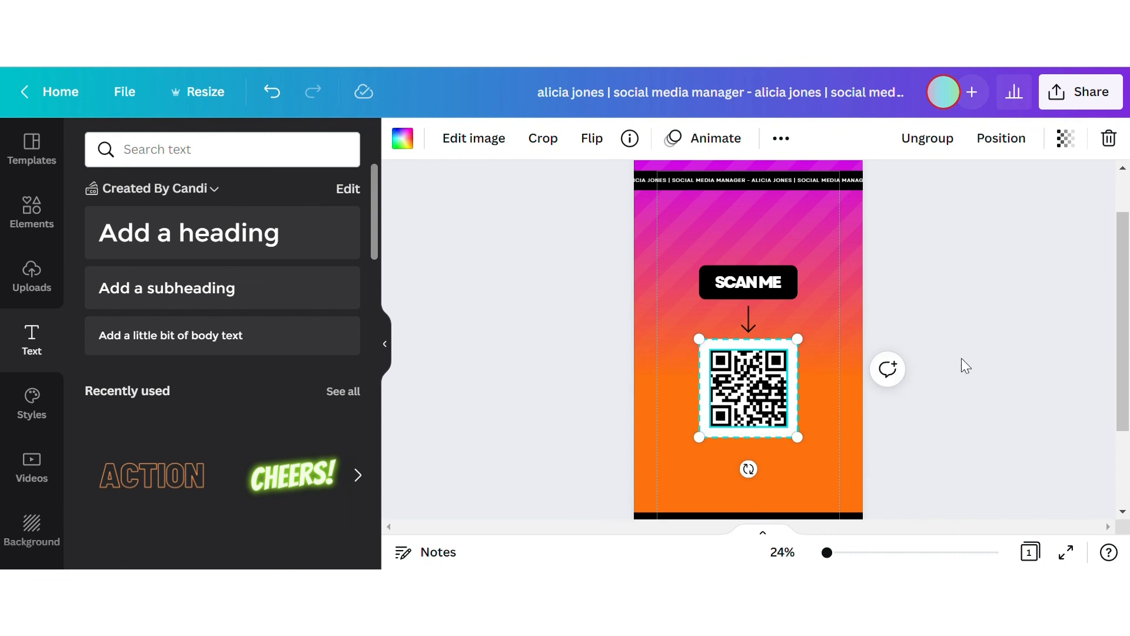
Step: Ungroup the QR tile and delete the old QR code image
left_click(958, 148)
left_click(944, 421)
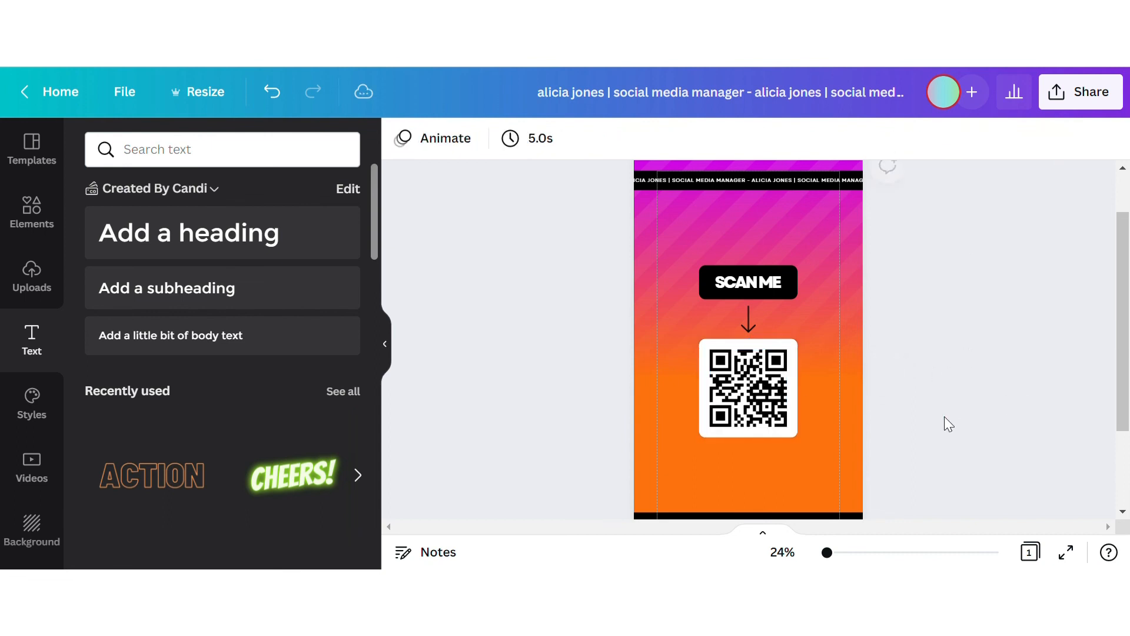
left_click(754, 394)
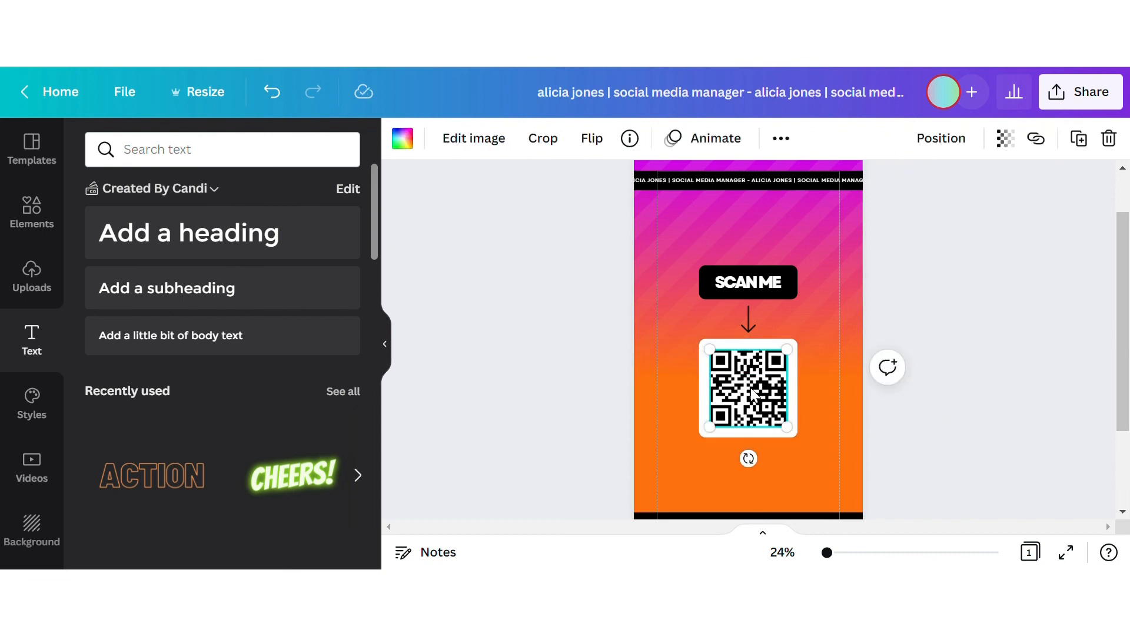
left_click(1109, 139)
scroll(12, 353, "down", 10)
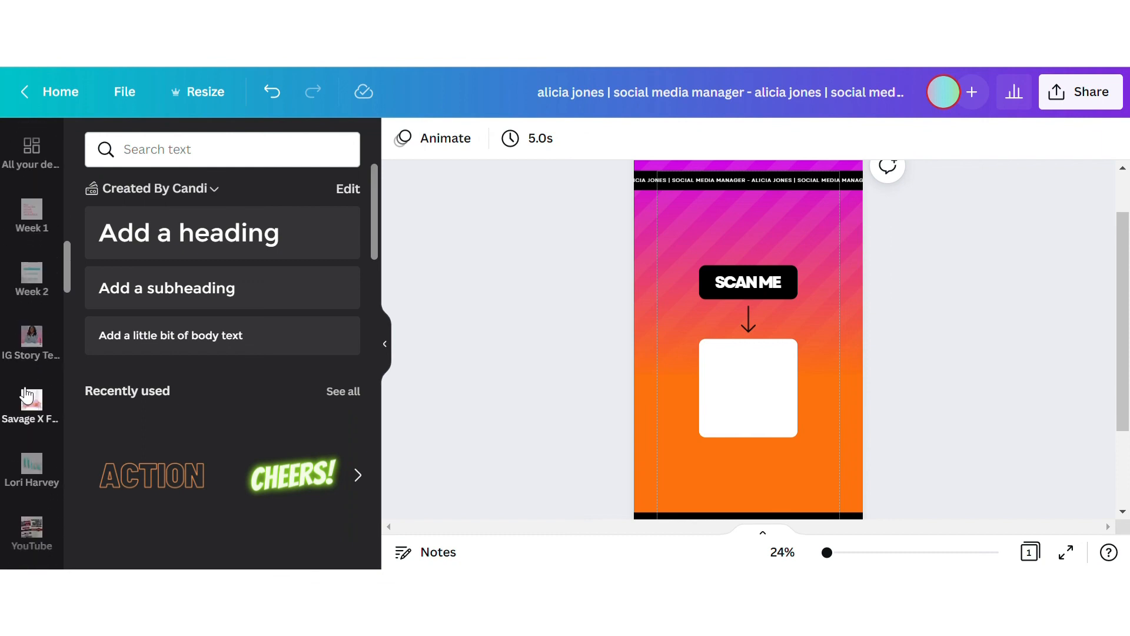
scroll(26, 395, "down", 7)
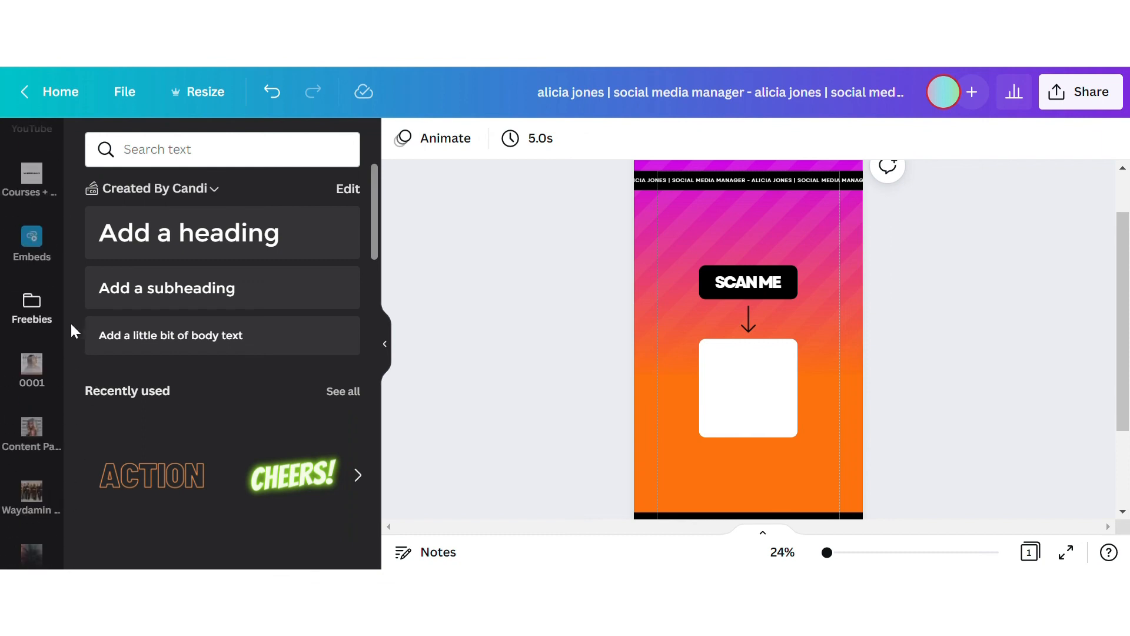
scroll(69, 524, "down", 6)
Step: Generate a QR code from the pasted business card link and fit it inside the white tile
left_click(35, 356)
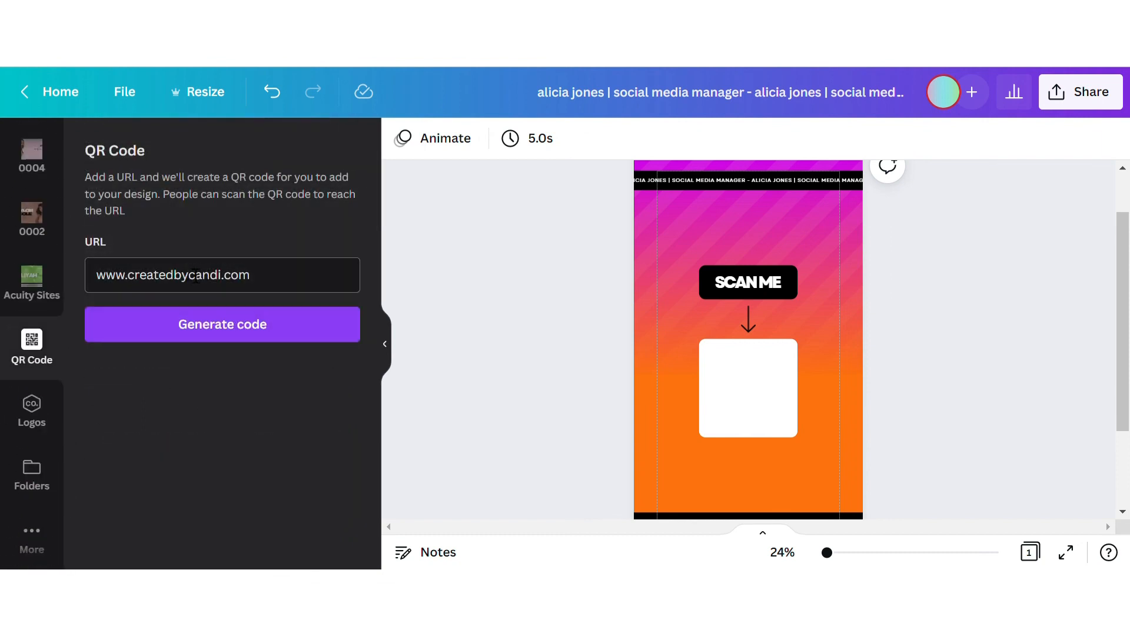
triple_click(293, 285)
key("ctrl+v")
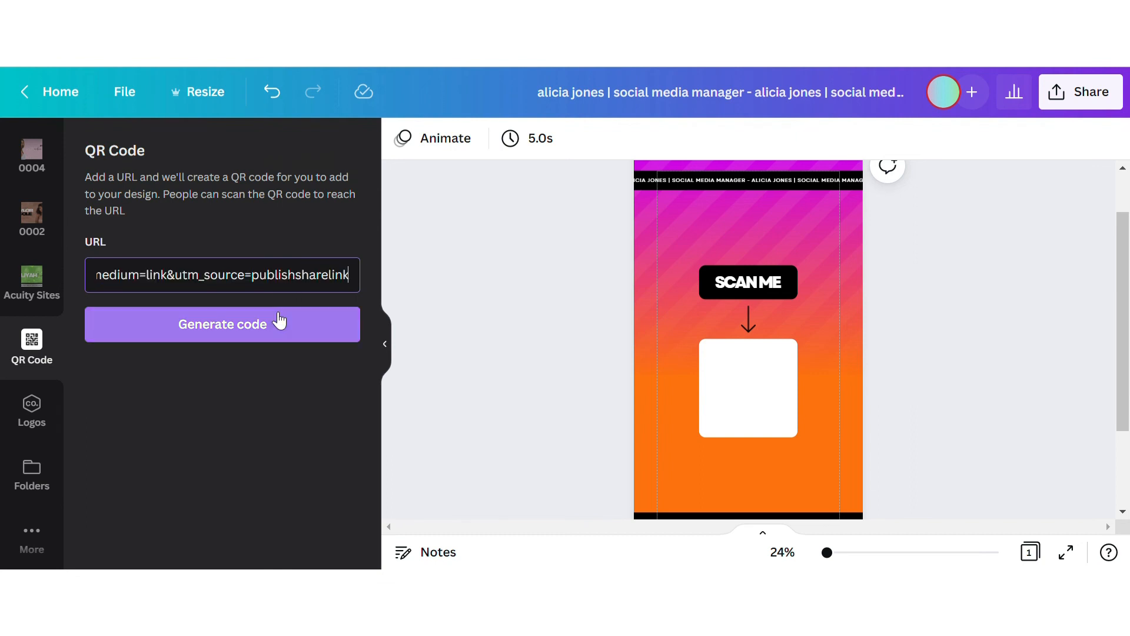
left_click(280, 321)
left_click_drag(734, 352, 744, 386)
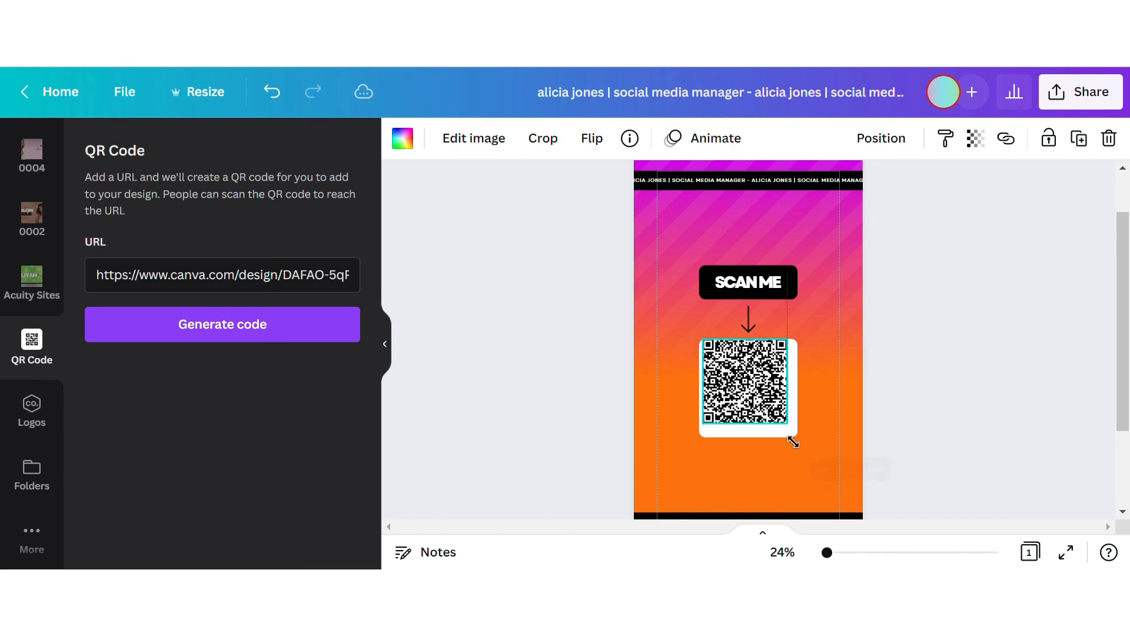
left_click_drag(792, 437, 771, 412)
left_click(948, 458)
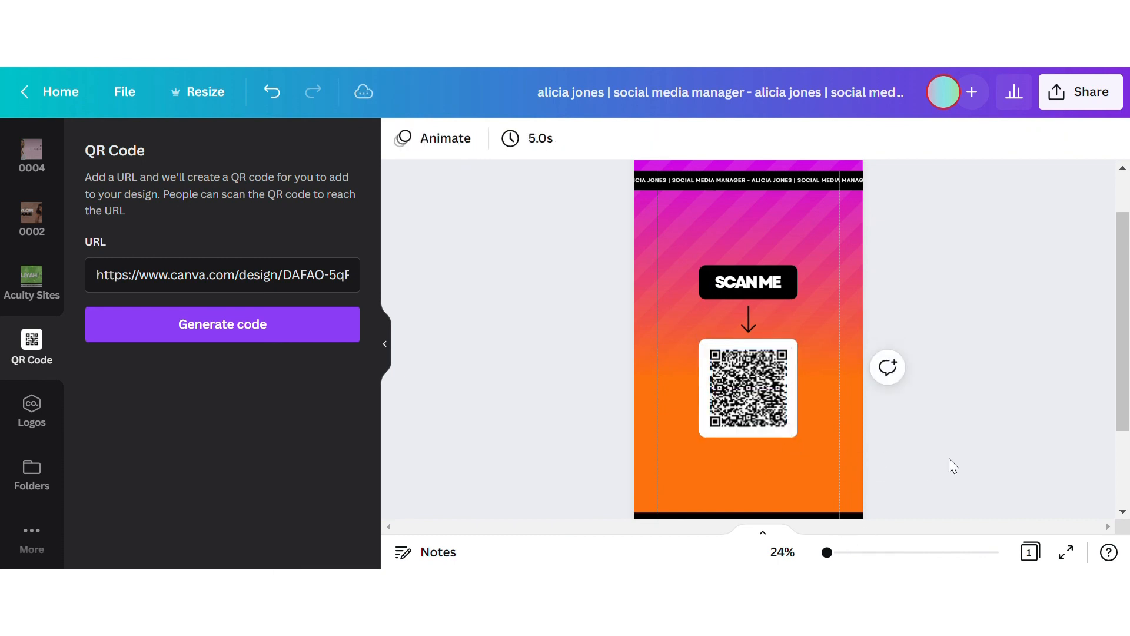